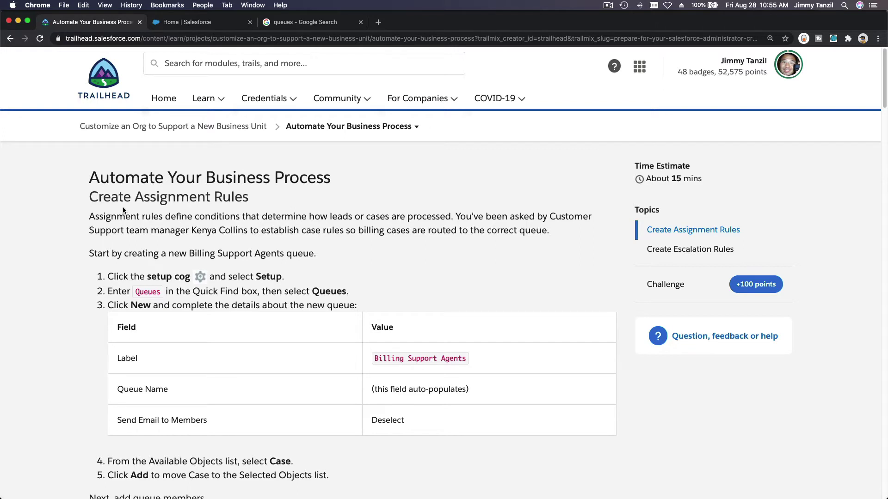
Read the Trailhead introduction to the new Billing Support Agents queue, view the queue example images and close the image search
{"action": "scroll", "coordinate": [123, 211], "scroll_direction": "down", "scroll_amount": 5}
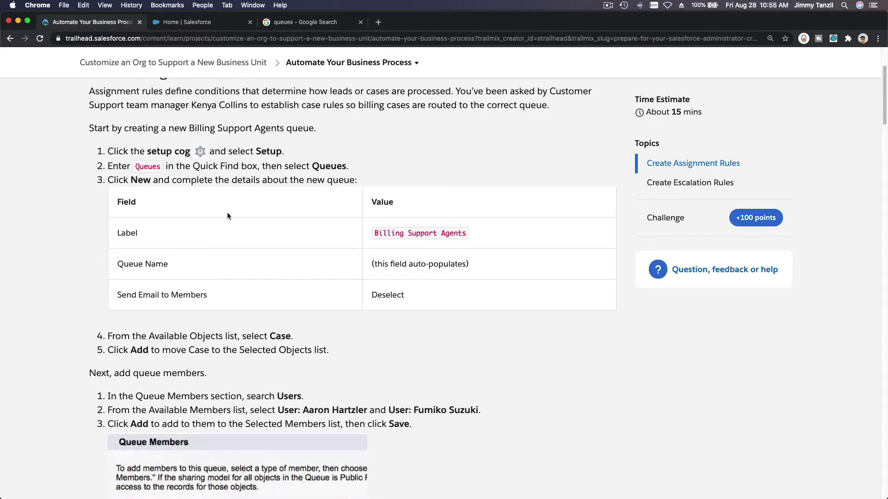
{"action": "double_click", "coordinate": [303, 129]}
{"action": "double_click", "coordinate": [195, 128]}
{"action": "left_click", "coordinate": [310, 23]}
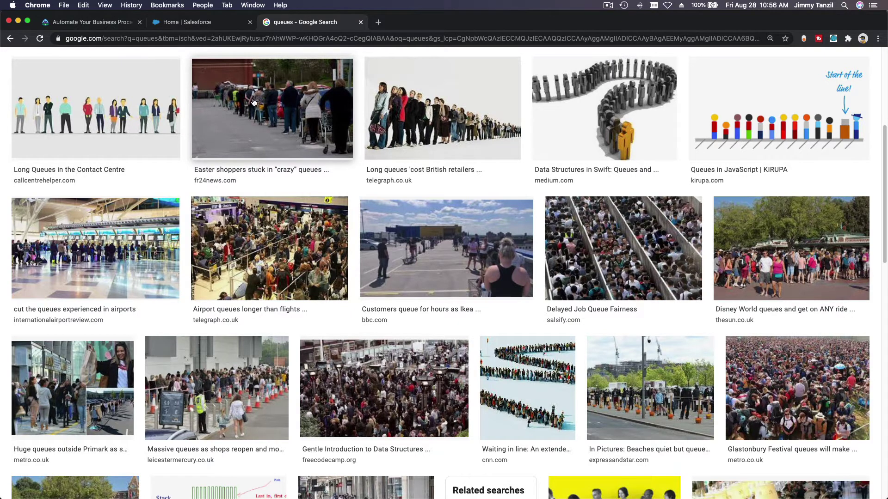
{"action": "left_click", "coordinate": [360, 22]}
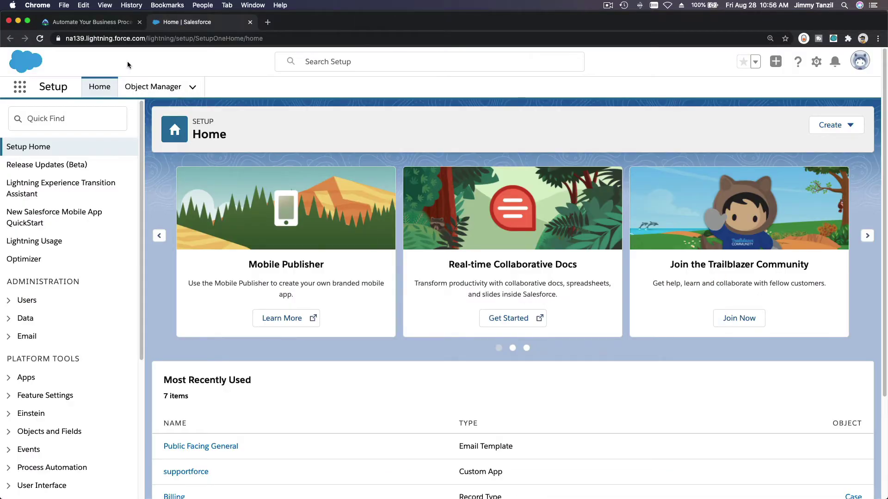
Copy the queue label Billing Support Agents from the field table in the Trailhead instructions
{"action": "left_click", "coordinate": [72, 22]}
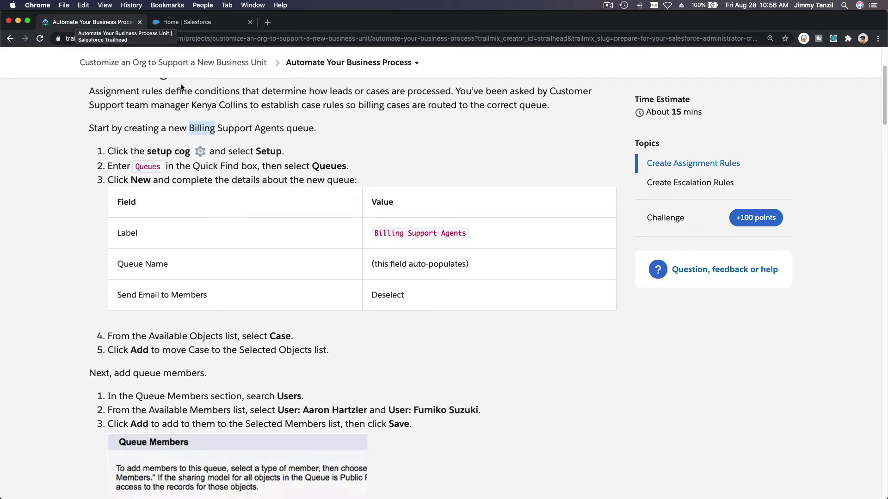
{"action": "double_click", "coordinate": [395, 234]}
{"action": "triple_click", "coordinate": [395, 234]}
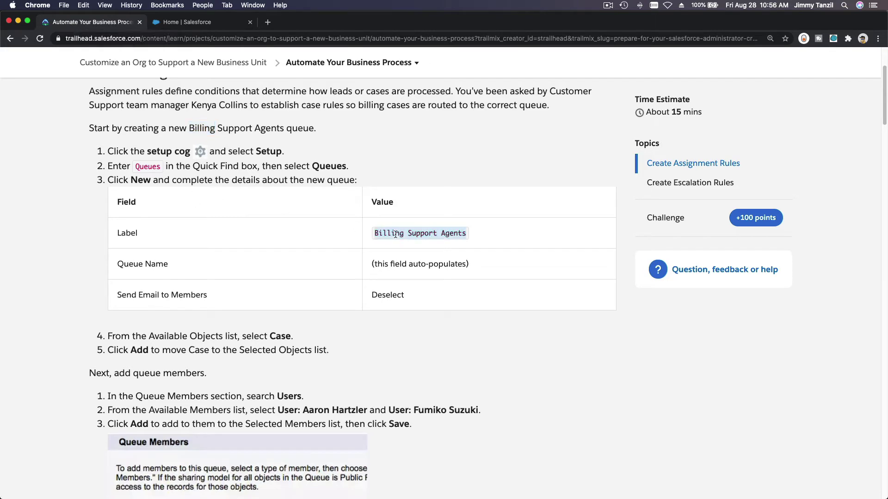
Switch to Salesforce Setup, find the Queues page by searching for "queues" and start a new queue
{"action": "left_click", "coordinate": [210, 26]}
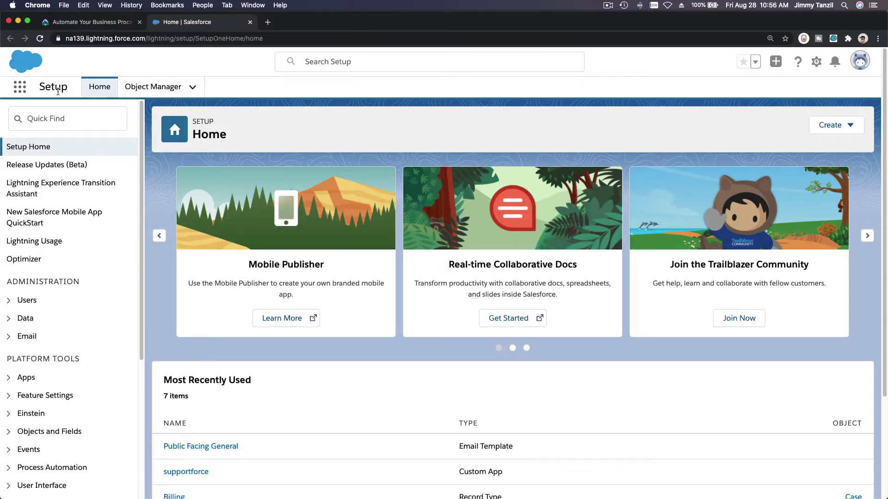
{"action": "left_click", "coordinate": [58, 118]}
{"action": "type", "text": "queues"}
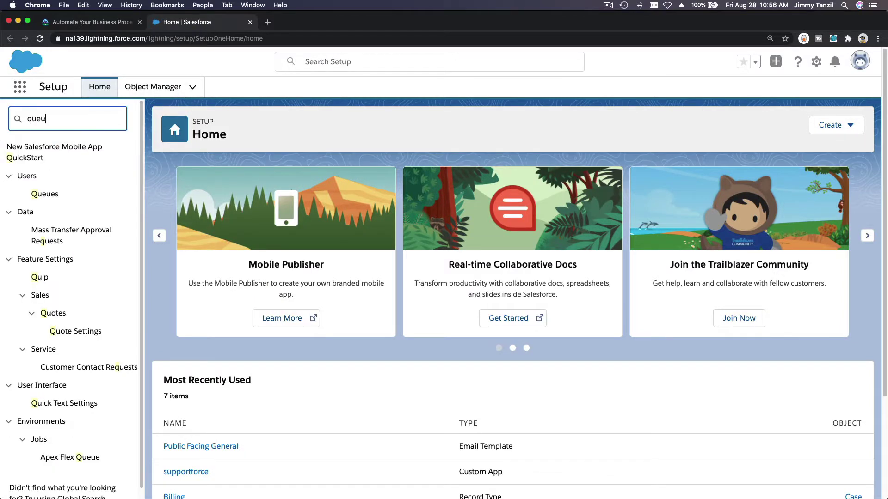
{"action": "left_click", "coordinate": [45, 165]}
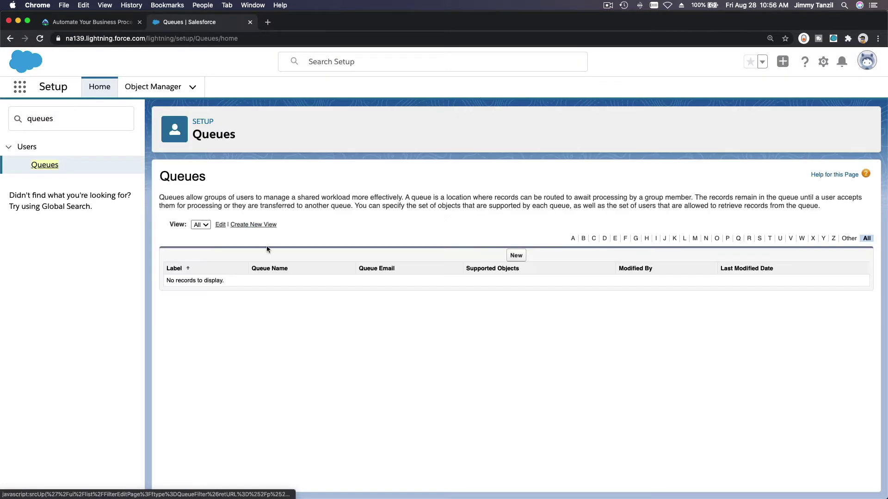
{"action": "left_click", "coordinate": [515, 256]}
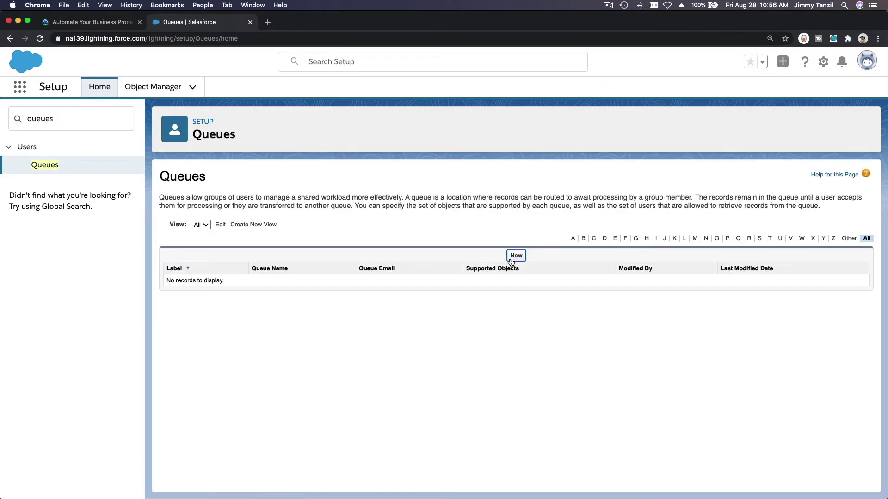
Label the new queue Billing Support Agents, let its queue name auto-populate and check the Trailhead instructions for the member email setting
{"action": "type", "text": "Billing Support Agents"}
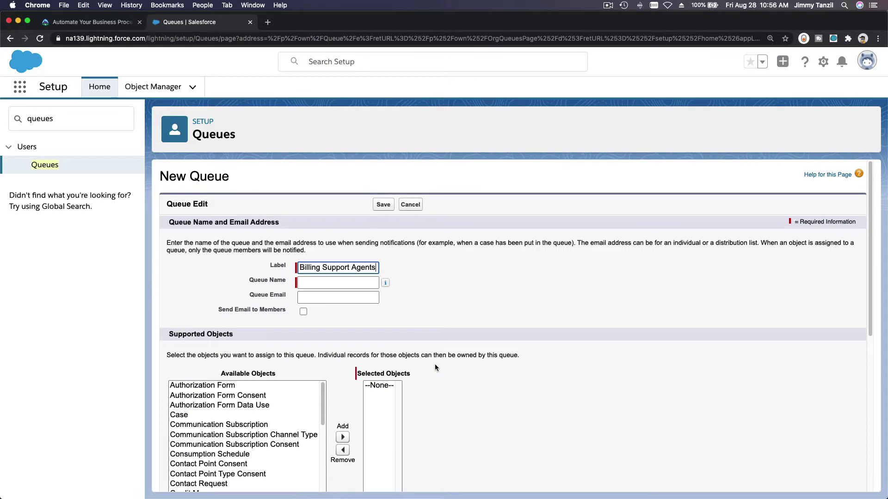
{"action": "key", "text": "Tab"}
{"action": "key", "text": "Tab"}
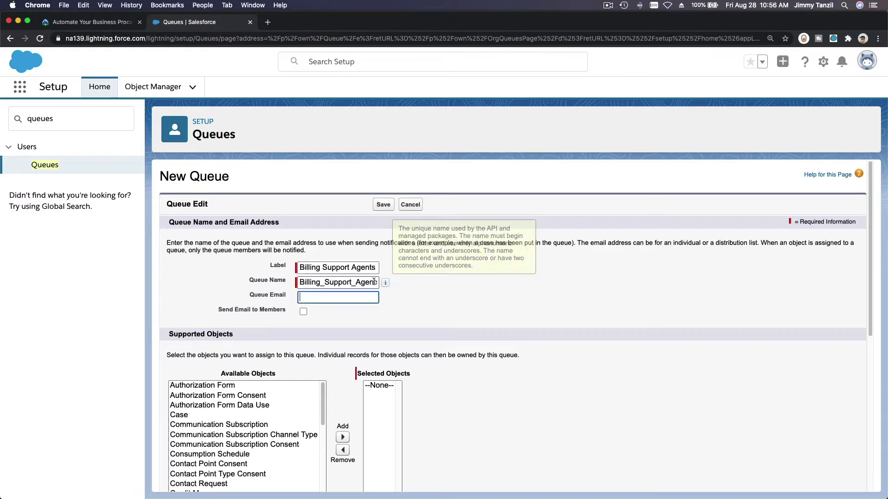
{"action": "left_click", "coordinate": [92, 22]}
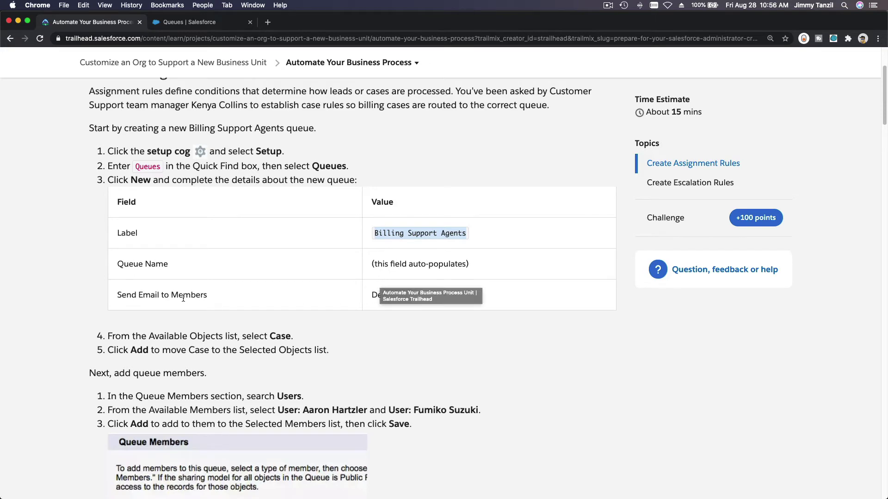
{"action": "left_click", "coordinate": [201, 24]}
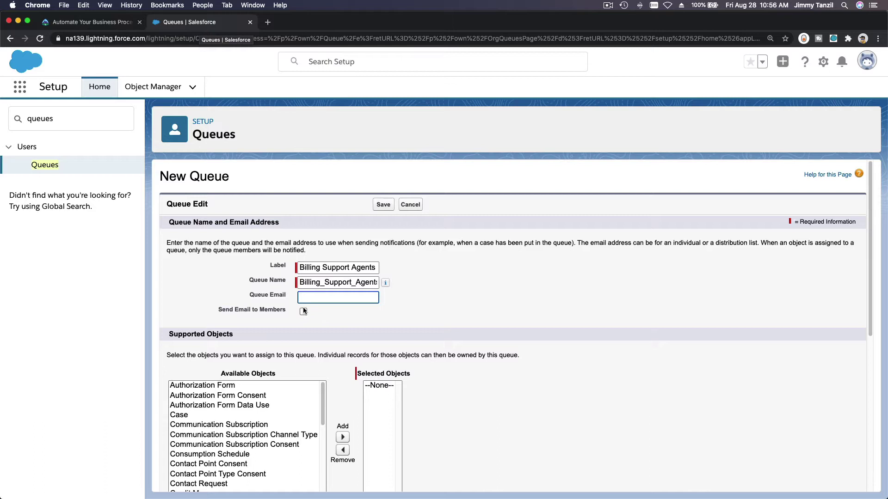
Add Case to the queue's selected supported objects
{"action": "scroll", "coordinate": [356, 323], "scroll_direction": "down", "scroll_amount": 5}
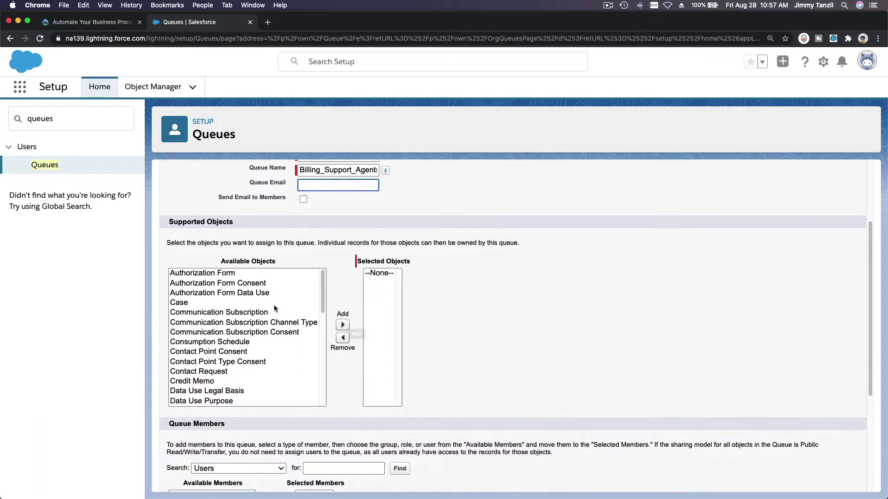
{"action": "left_click", "coordinate": [275, 304]}
{"action": "left_click", "coordinate": [343, 325]}
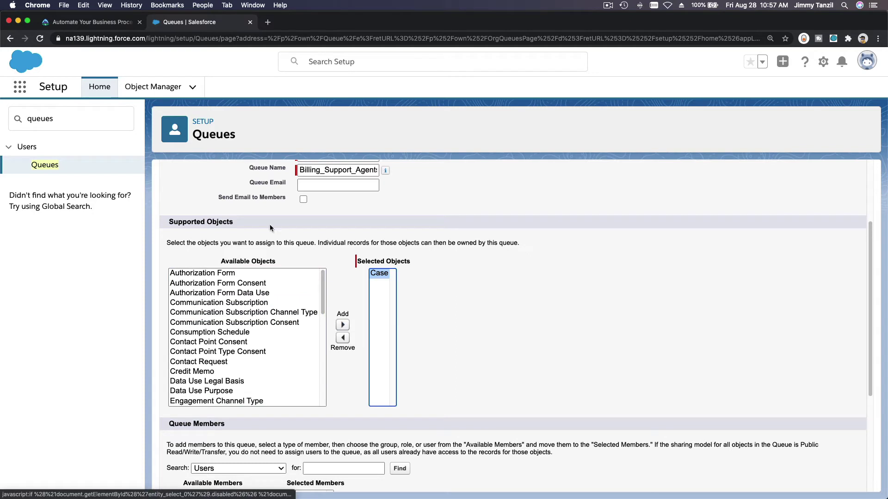
Add the two users named in the Trailhead instructions to the queue's selected members
{"action": "scroll", "coordinate": [278, 315], "scroll_direction": "down", "scroll_amount": 7}
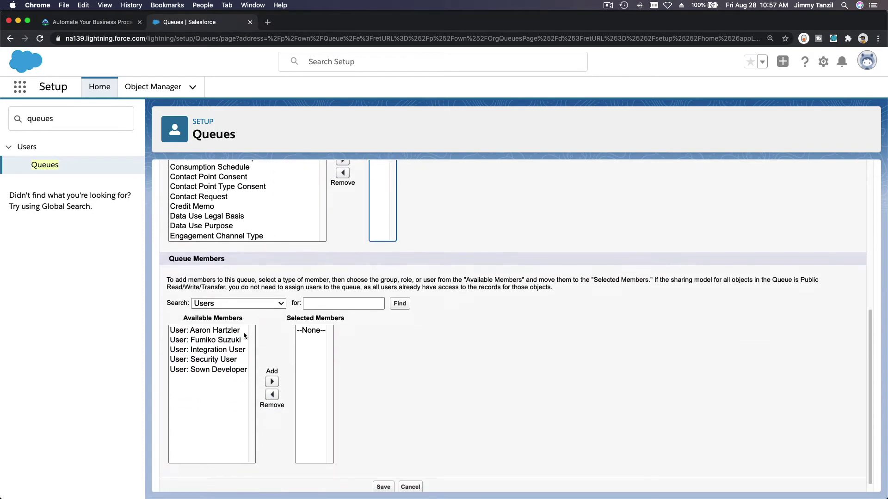
{"action": "left_click", "coordinate": [228, 332]}
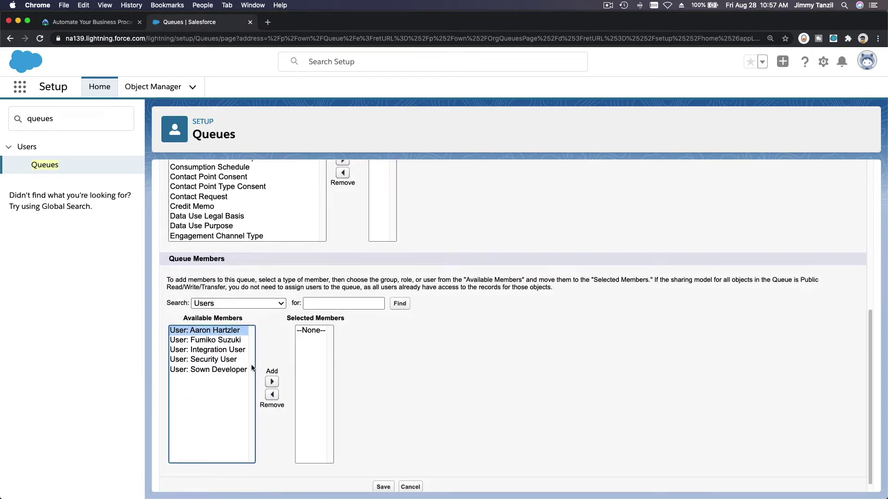
{"action": "left_click", "coordinate": [272, 382]}
{"action": "left_click", "coordinate": [234, 331]}
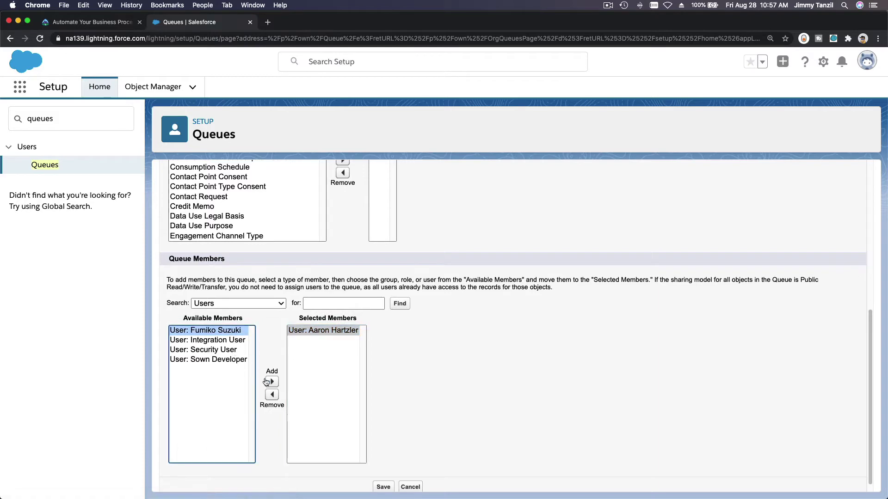
{"action": "left_click", "coordinate": [272, 382]}
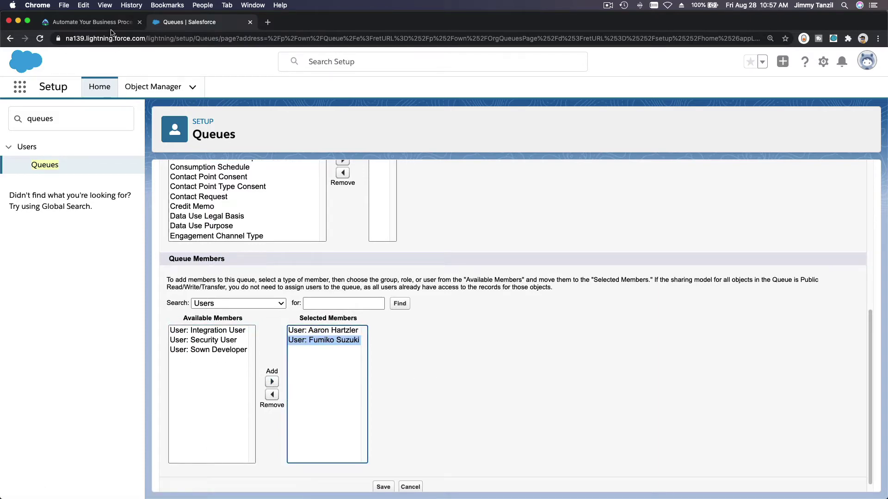
Check the queue member instructions in Trailhead and save the Billing Support Agents queue in Salesforce
{"action": "left_click", "coordinate": [92, 23]}
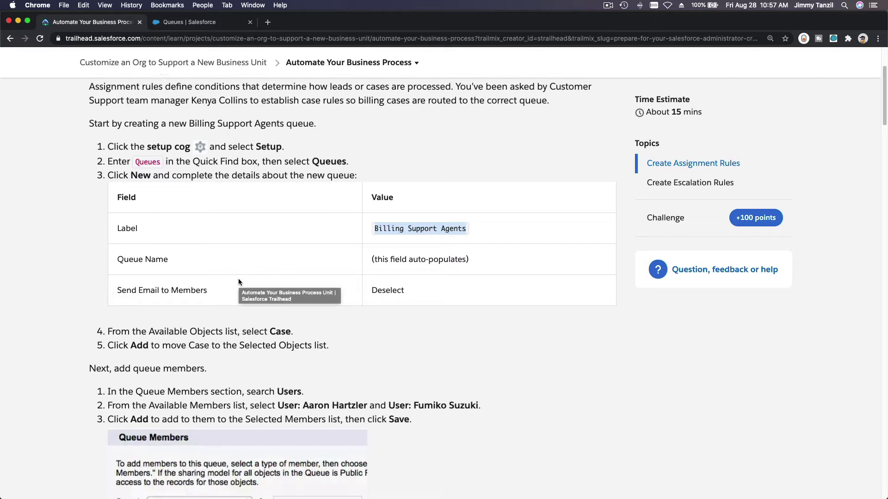
{"action": "scroll", "coordinate": [238, 282], "scroll_direction": "down", "scroll_amount": 3}
{"action": "scroll", "coordinate": [304, 277], "scroll_direction": "down", "scroll_amount": 8}
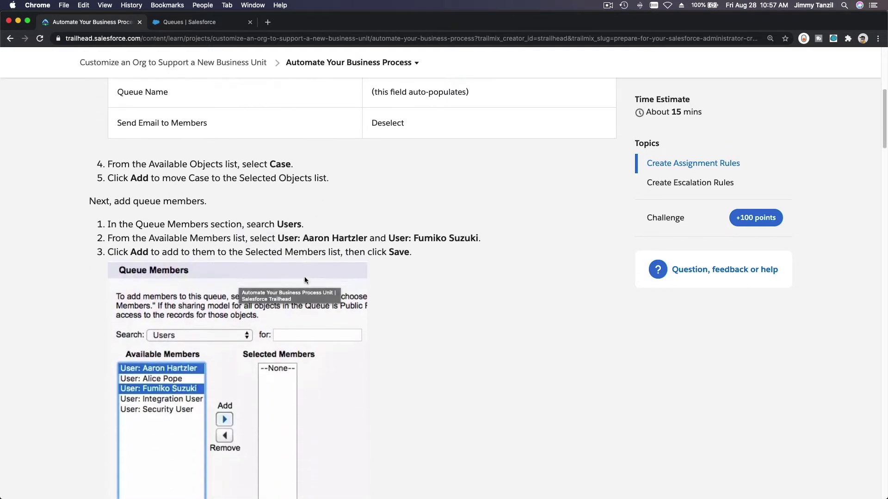
{"action": "scroll", "coordinate": [486, 304], "scroll_direction": "down", "scroll_amount": 2}
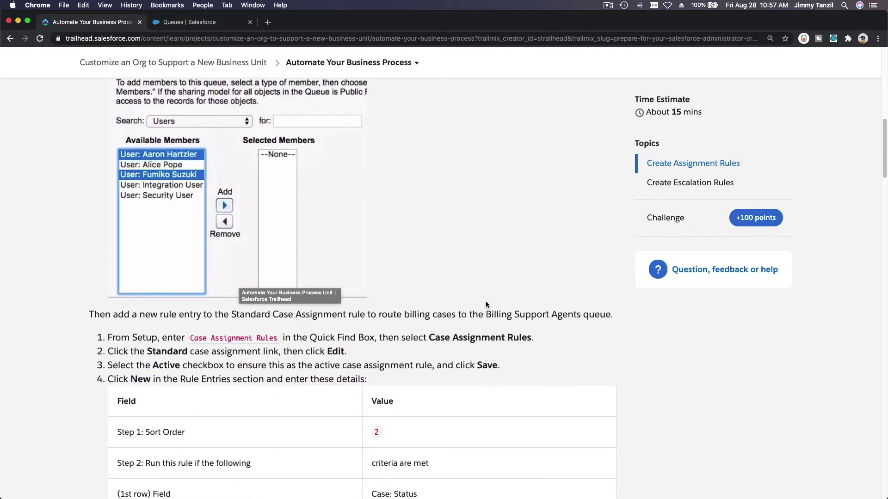
{"action": "left_click", "coordinate": [193, 25]}
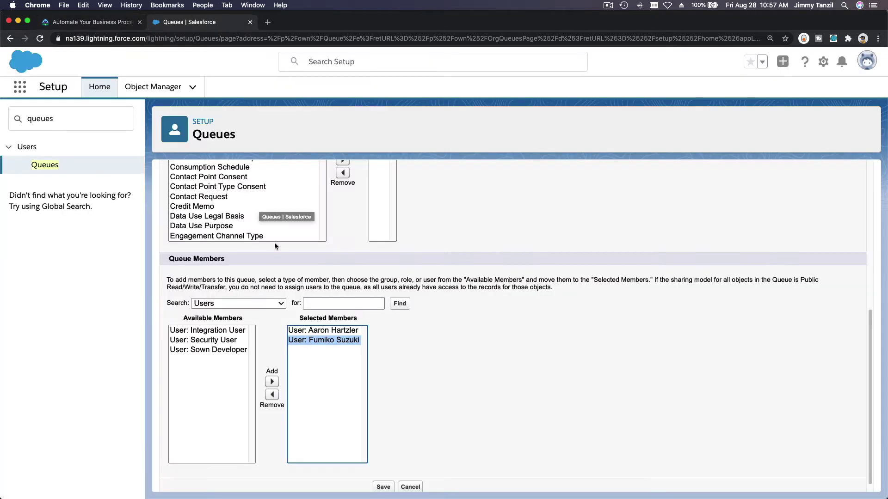
{"action": "left_click", "coordinate": [383, 487]}
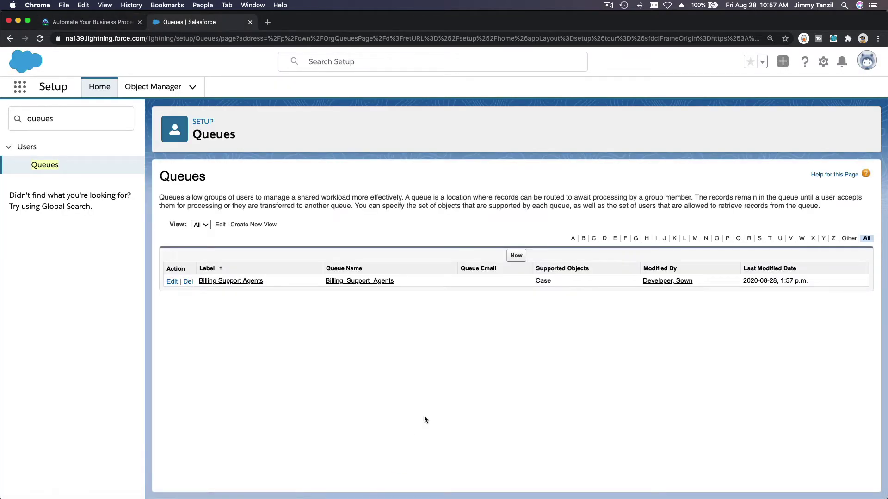
Find Case Assignment Rules in Setup by searching for "assignmen" and open the Standard rule
{"action": "left_click", "coordinate": [95, 115]}
{"action": "type", "text": "a"}
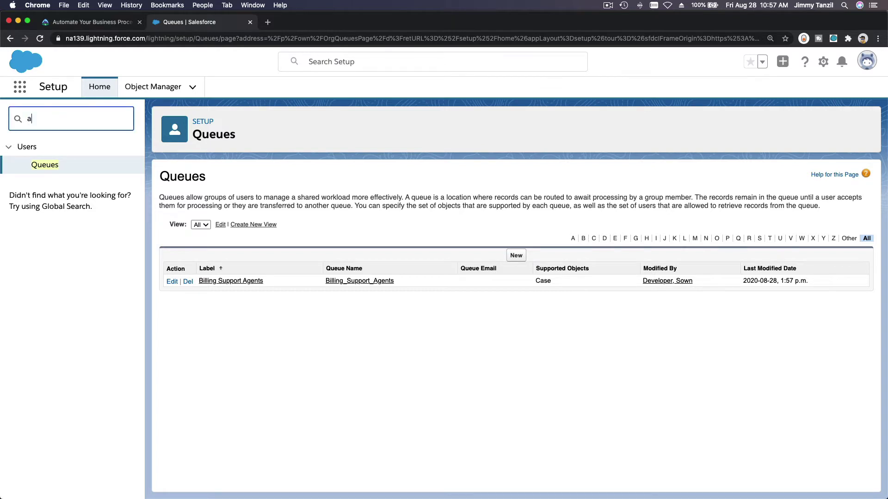
{"action": "type", "text": "ssignmen"}
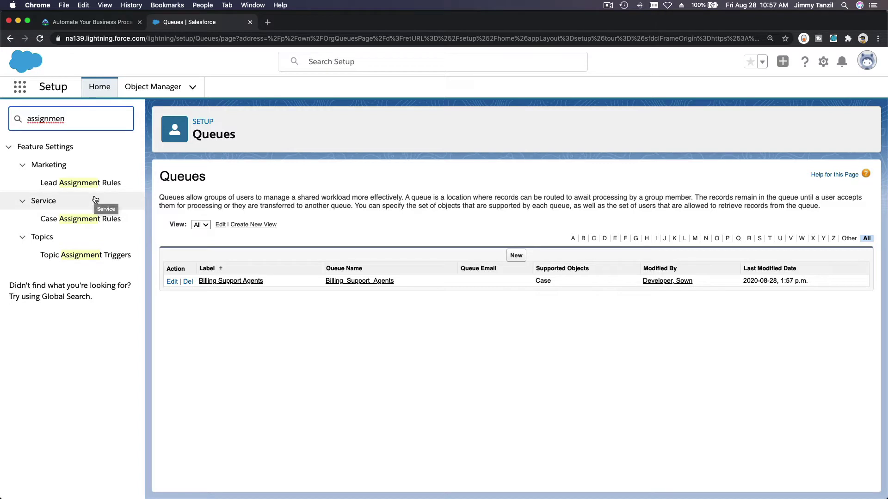
{"action": "left_click", "coordinate": [87, 221]}
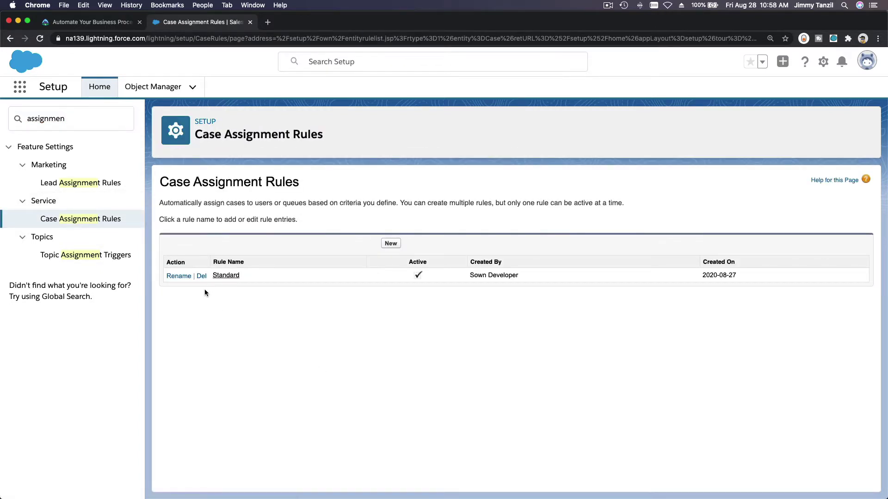
{"action": "left_click", "coordinate": [224, 276]}
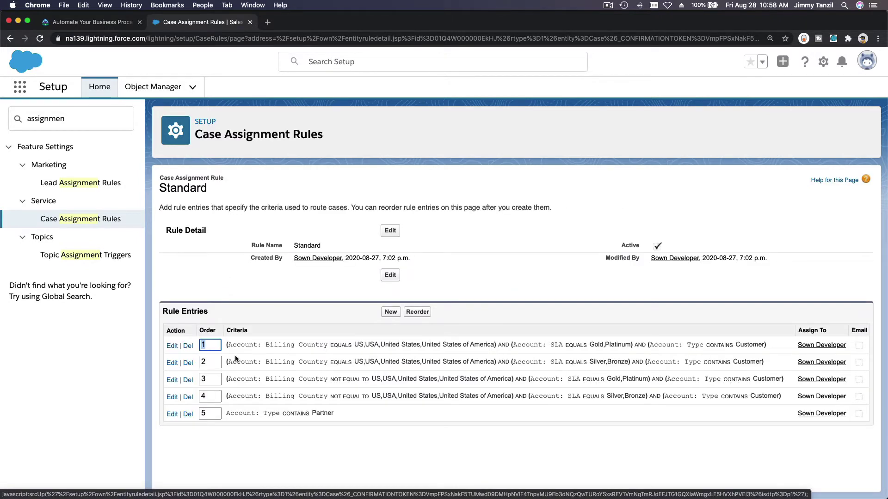
{"action": "left_click", "coordinate": [342, 298]}
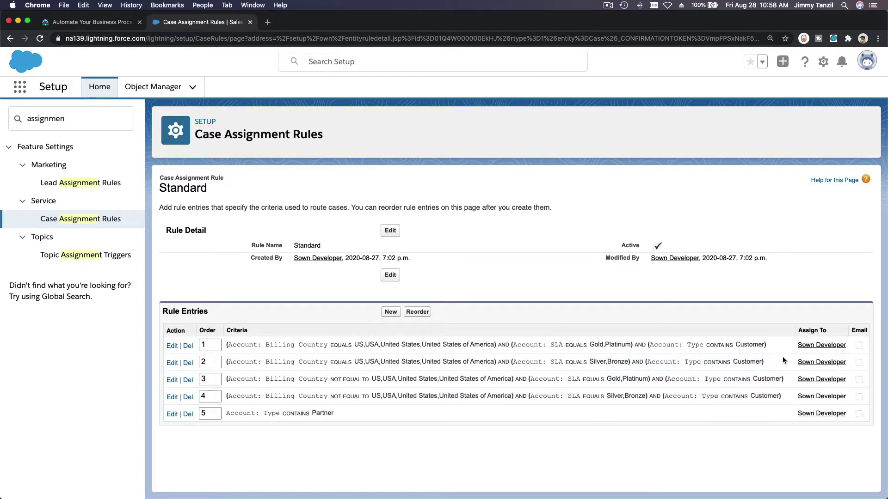
Create a new rule entry in the Standard rule with sort order 2 and check its required criteria in Trailhead
{"action": "left_click", "coordinate": [388, 314]}
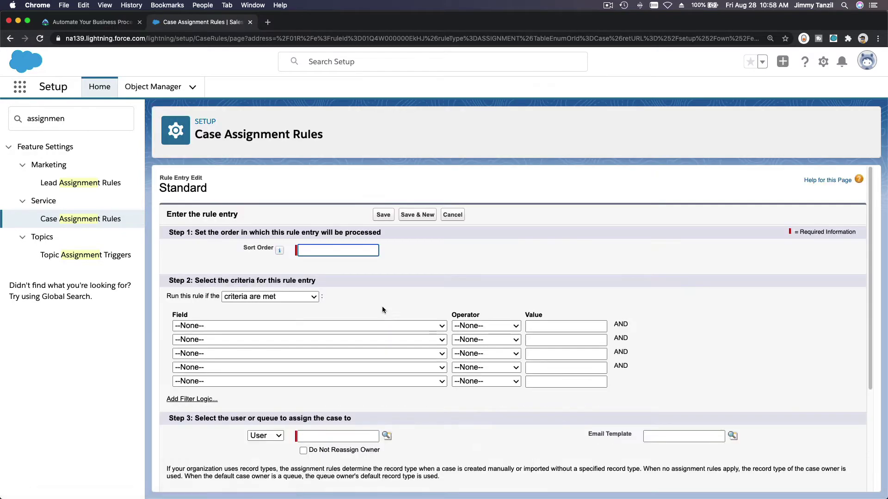
{"action": "type", "text": "2"}
{"action": "left_click", "coordinate": [118, 23]}
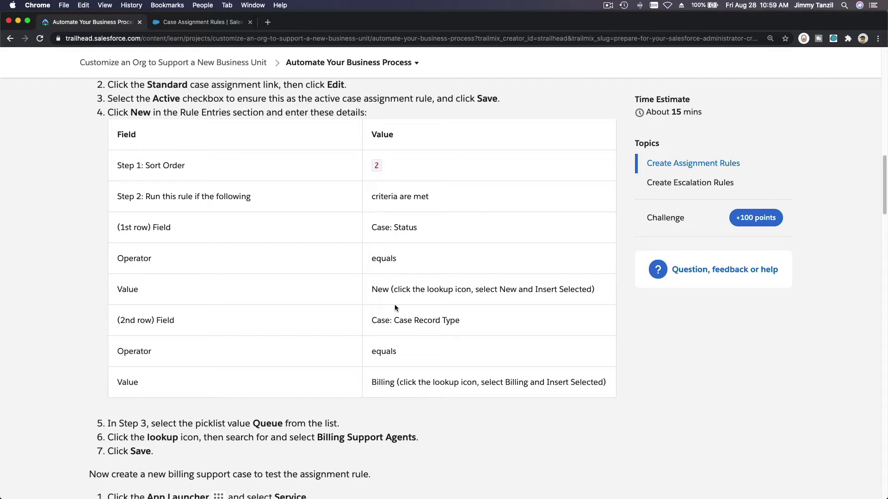
{"action": "left_click", "coordinate": [200, 24]}
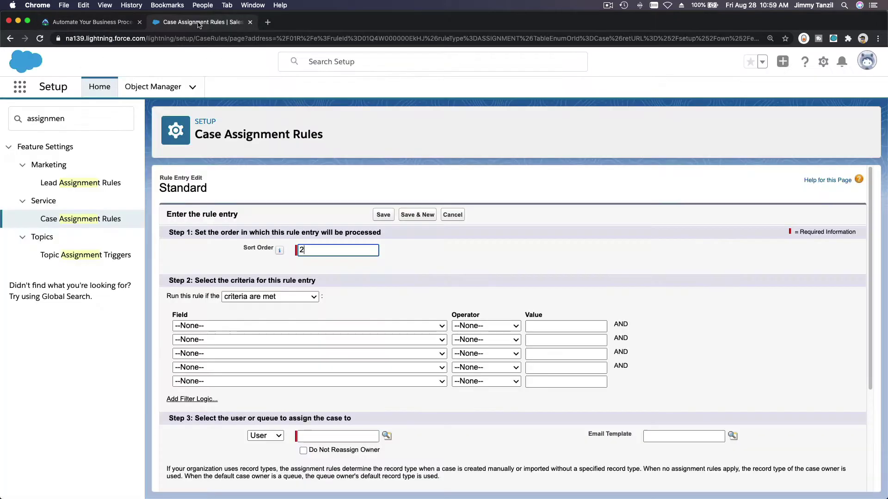
Set the rule entry's first criterion to Case: Status equals New, choosing the value from the picklist lookup
{"action": "left_click", "coordinate": [244, 326]}
{"action": "scroll", "coordinate": [248, 376], "scroll_direction": "down", "scroll_amount": 10}
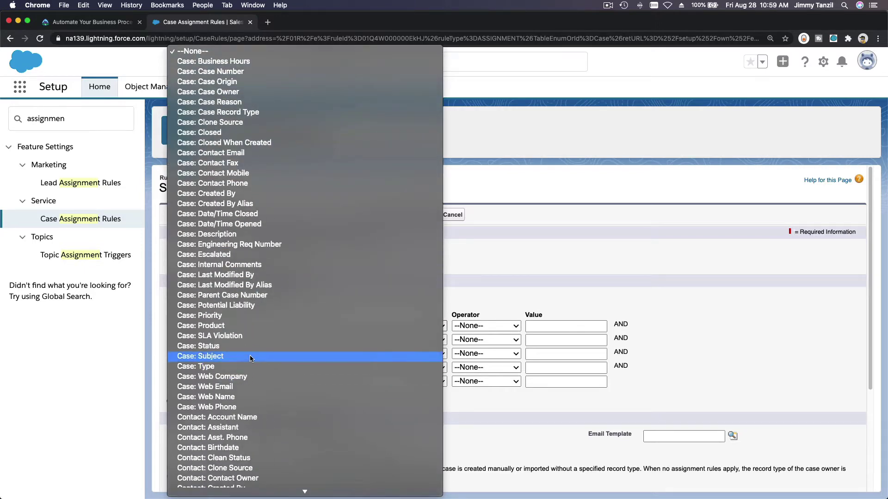
{"action": "left_click", "coordinate": [252, 348]}
{"action": "left_click", "coordinate": [503, 325]}
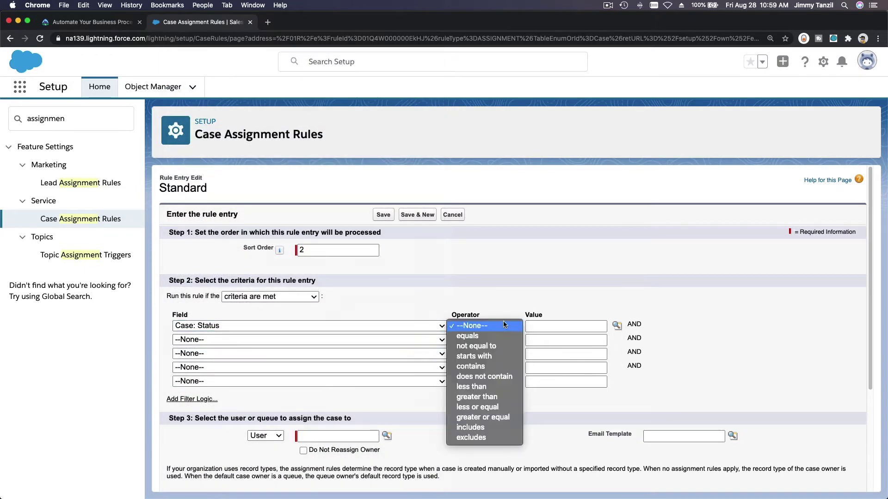
{"action": "left_click", "coordinate": [467, 336]}
{"action": "left_click", "coordinate": [616, 326]}
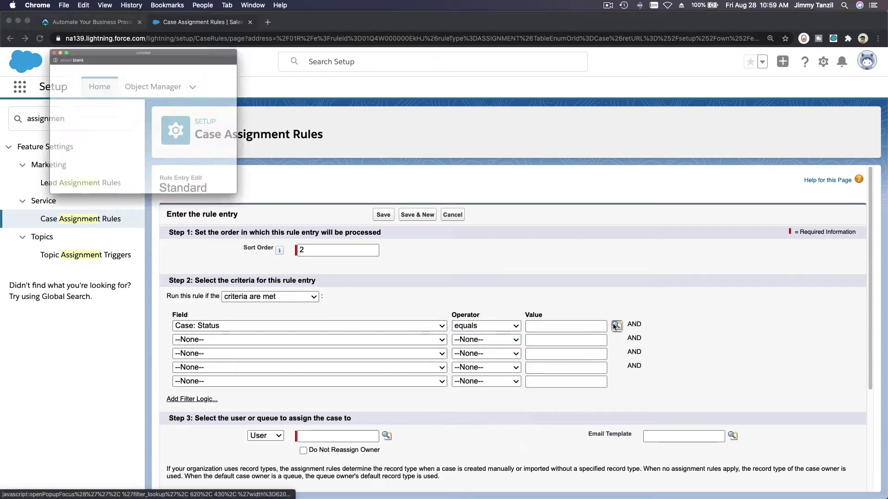
{"action": "left_click", "coordinate": [52, 95]}
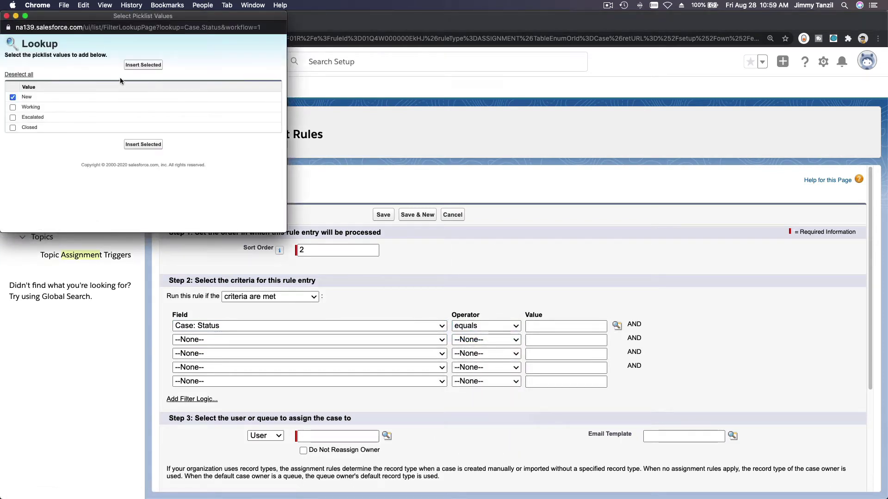
{"action": "left_click", "coordinate": [143, 65]}
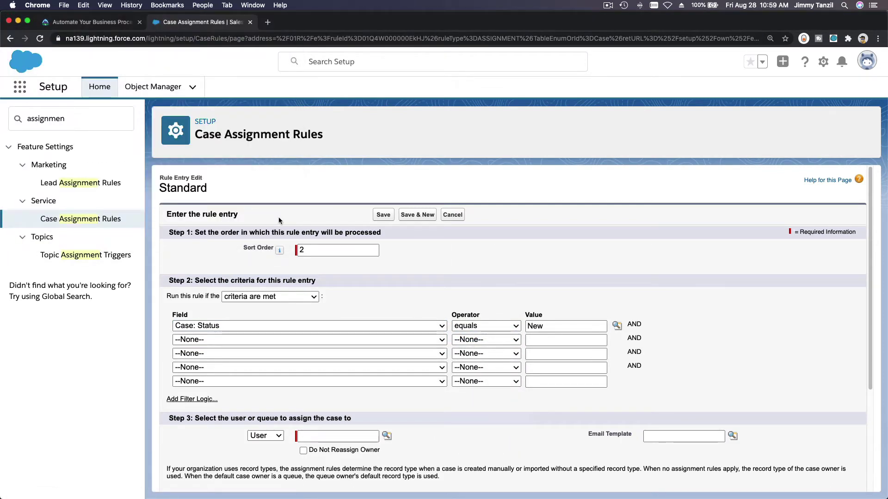
Set the second criterion to Case: Case Record Type equals Billing, choosing the value from the picklist lookup
{"action": "left_click", "coordinate": [225, 340]}
{"action": "scroll", "coordinate": [251, 405], "scroll_direction": "down", "scroll_amount": 2}
{"action": "scroll", "coordinate": [251, 406], "scroll_direction": "down", "scroll_amount": 3}
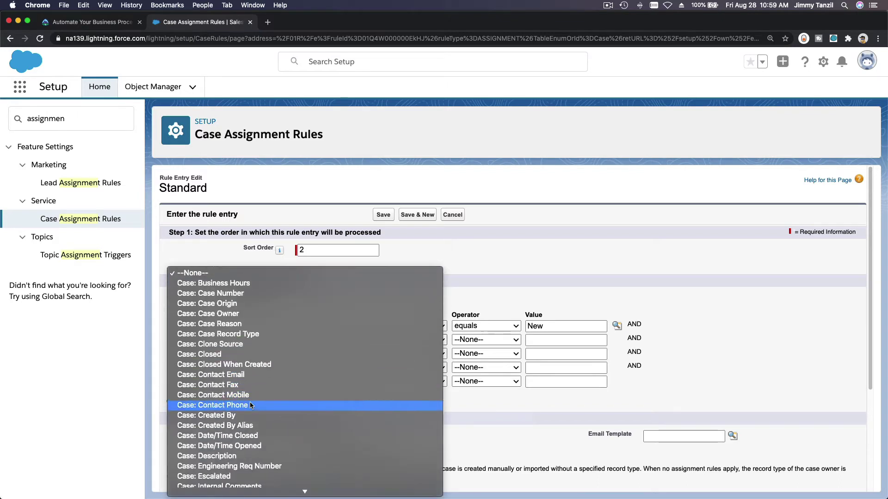
{"action": "scroll", "coordinate": [250, 405], "scroll_direction": "down", "scroll_amount": 5}
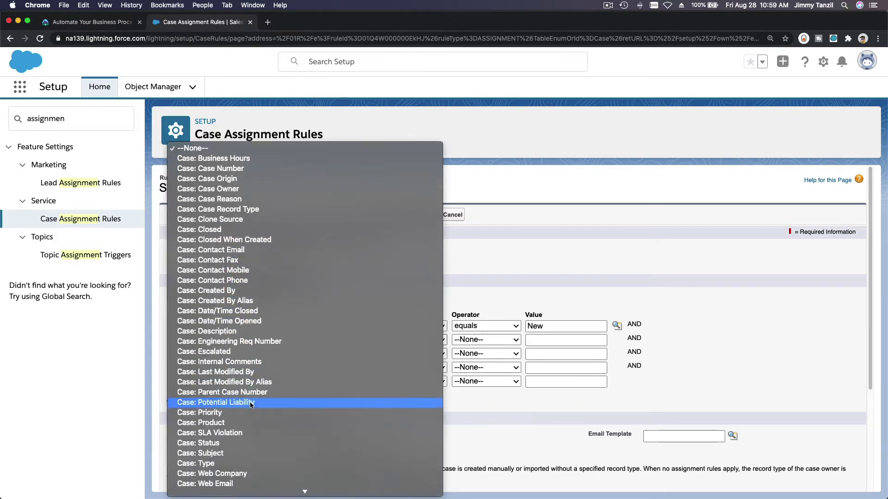
{"action": "scroll", "coordinate": [254, 434], "scroll_direction": "down", "scroll_amount": 2}
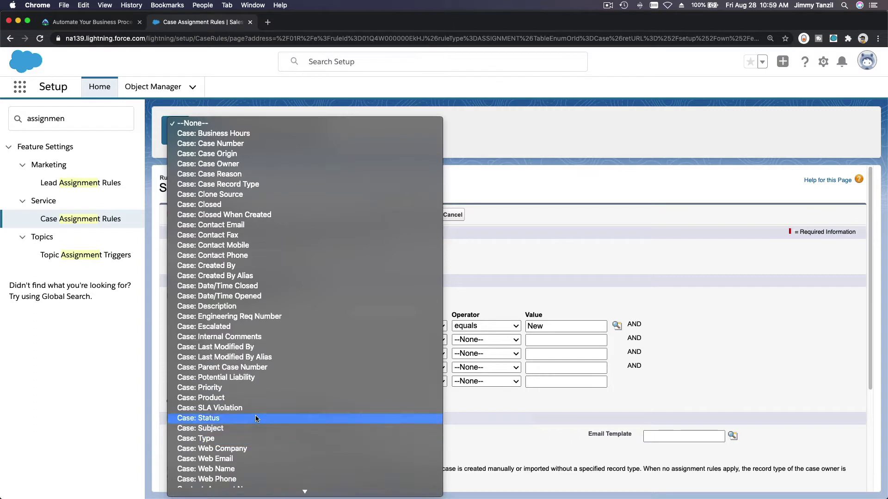
{"action": "scroll", "coordinate": [272, 387], "scroll_direction": "down", "scroll_amount": 2}
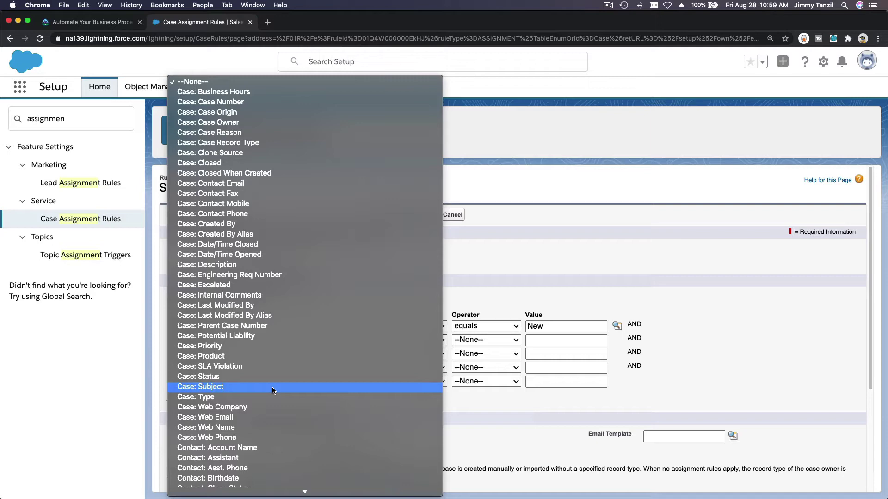
{"action": "left_click", "coordinate": [313, 144]}
{"action": "left_click", "coordinate": [494, 340]}
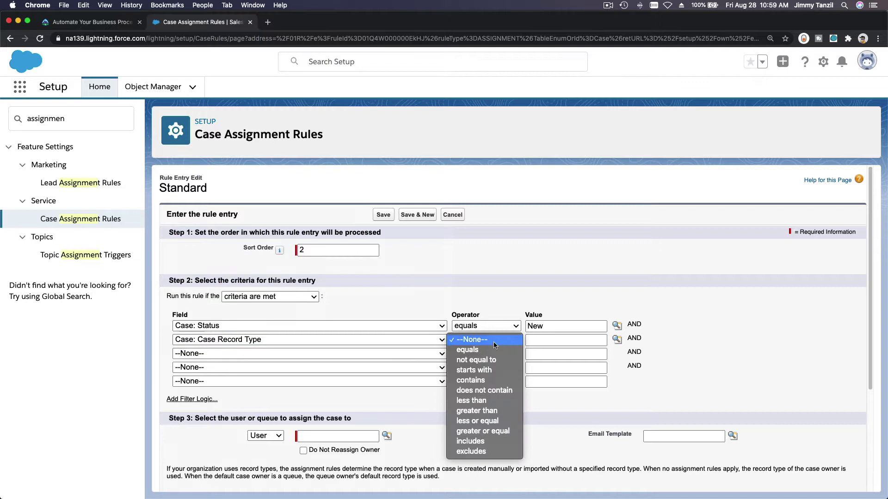
{"action": "left_click", "coordinate": [467, 350]}
{"action": "left_click", "coordinate": [617, 339]}
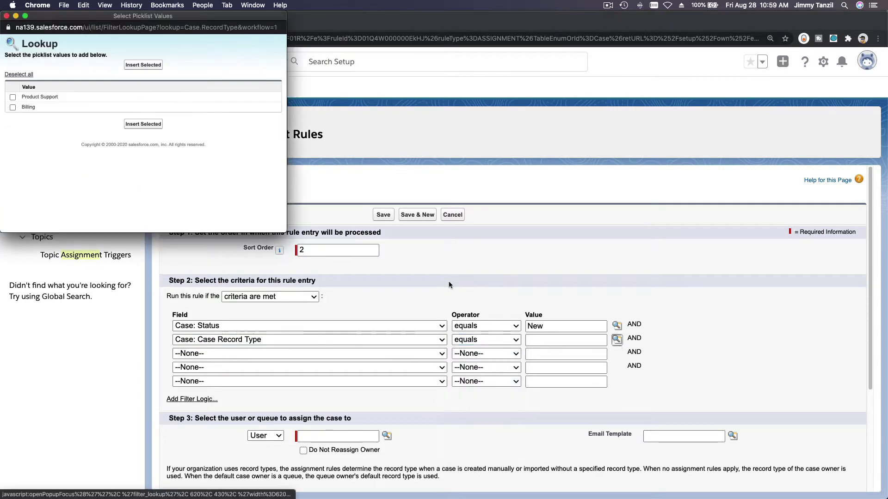
{"action": "left_click", "coordinate": [26, 107]}
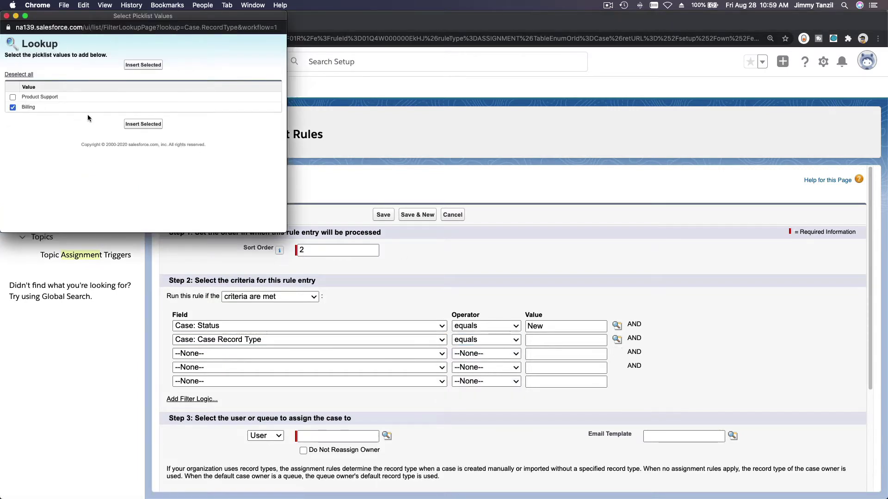
{"action": "left_click", "coordinate": [144, 124]}
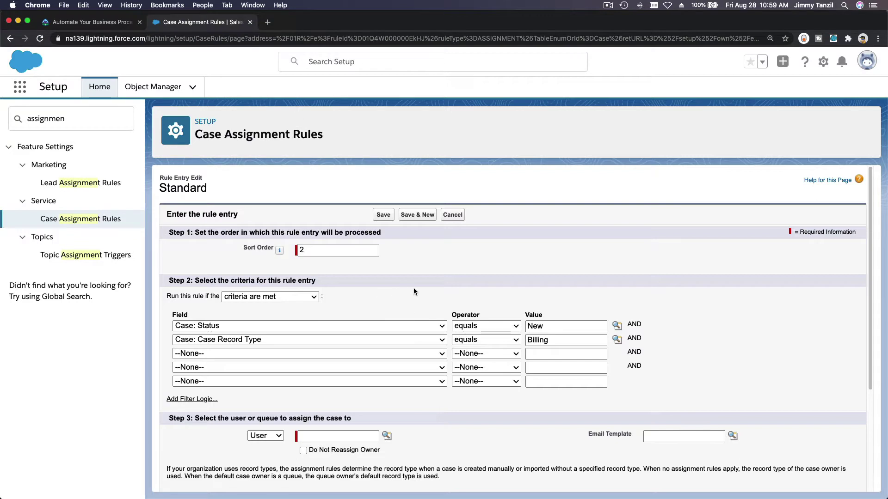
Check the Step 3 assignee instructions in Trailhead and assign the rule entry's cases to the Billing Support Agents queue in Salesforce
{"action": "scroll", "coordinate": [413, 289], "scroll_direction": "down", "scroll_amount": 5}
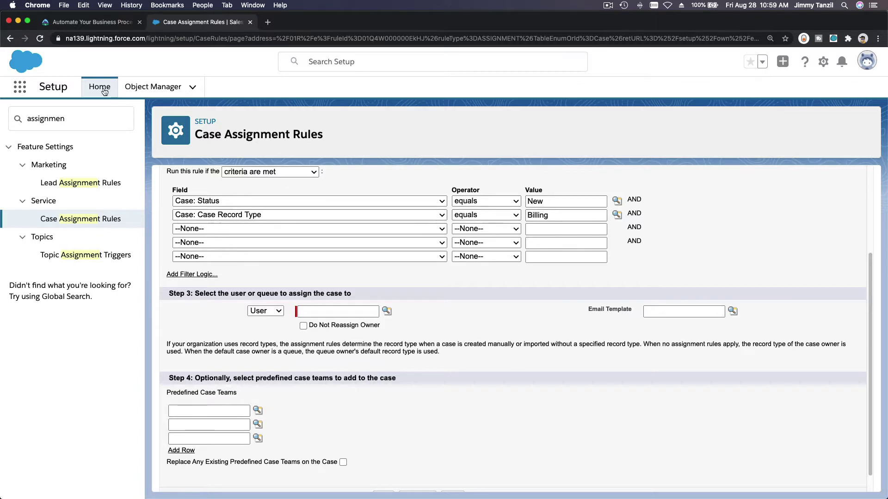
{"action": "left_click", "coordinate": [60, 21]}
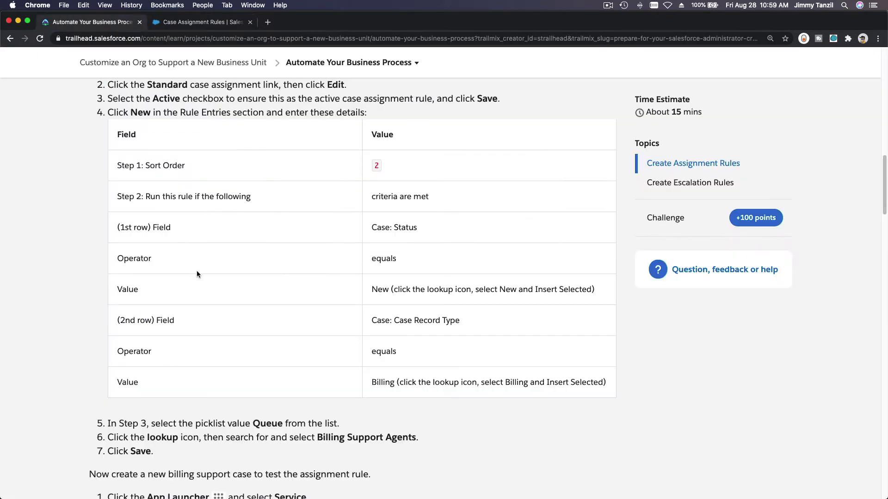
{"action": "scroll", "coordinate": [197, 273], "scroll_direction": "down", "scroll_amount": 3}
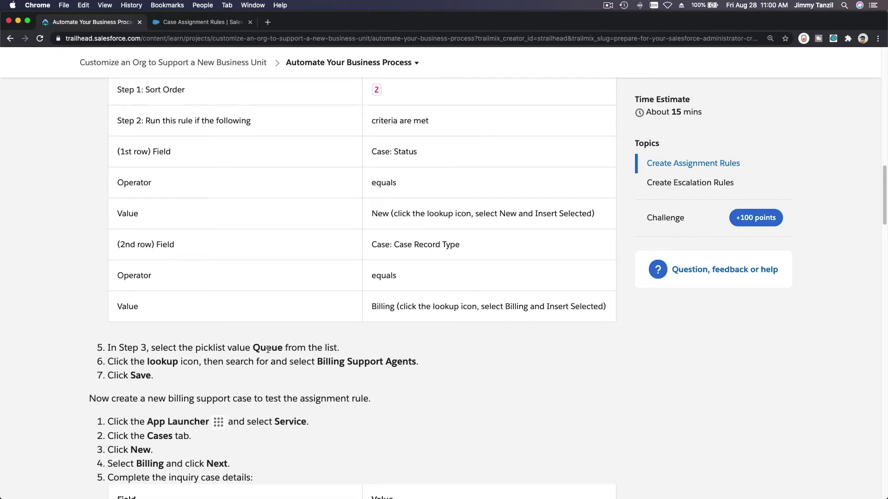
{"action": "triple_click", "coordinate": [352, 367]}
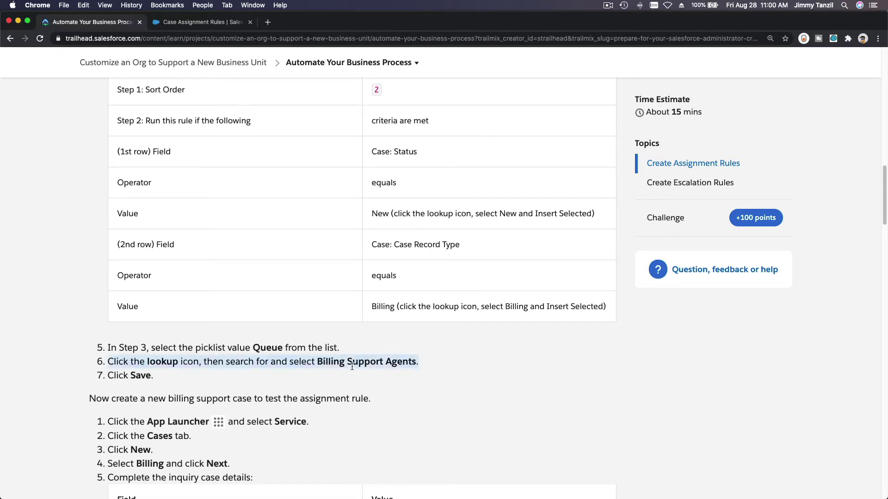
{"action": "left_click", "coordinate": [210, 23]}
{"action": "left_click", "coordinate": [268, 311]}
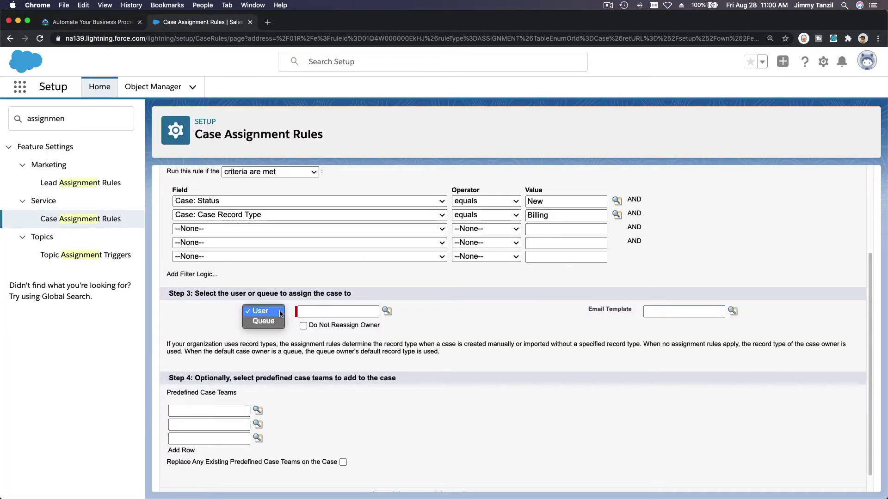
{"action": "left_click", "coordinate": [264, 321]}
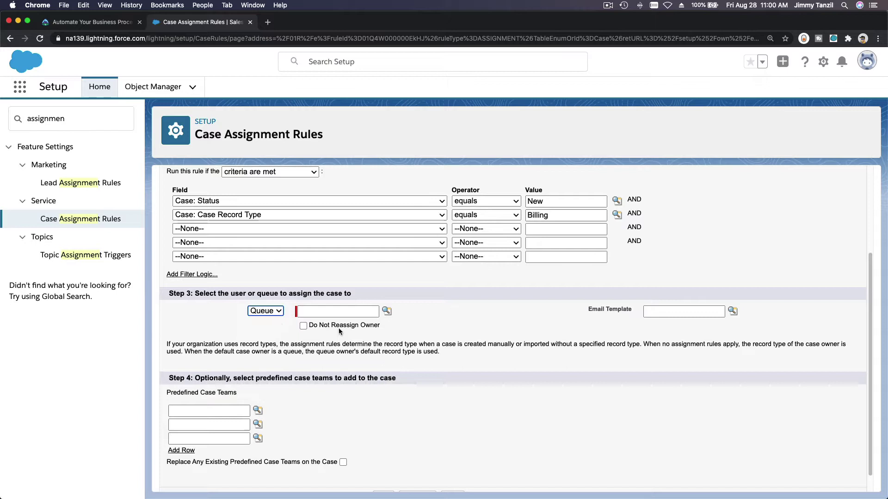
{"action": "left_click", "coordinate": [385, 311]}
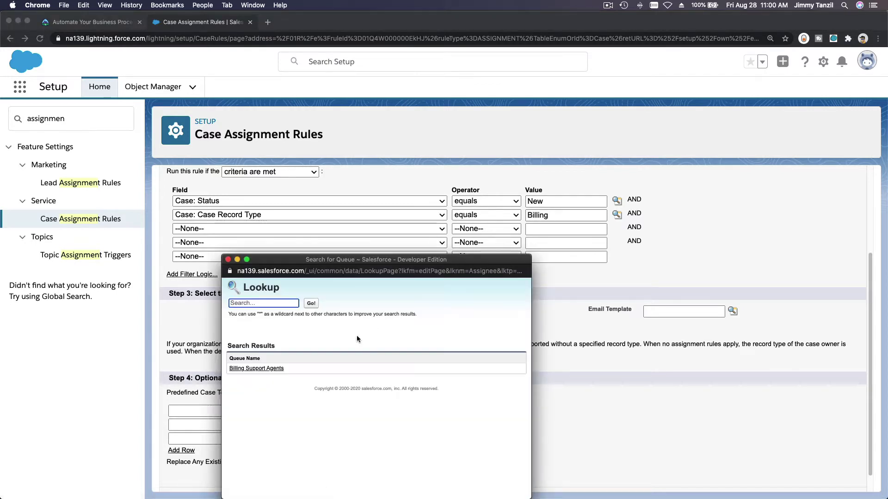
{"action": "left_click", "coordinate": [274, 368]}
{"action": "left_click", "coordinate": [425, 333]}
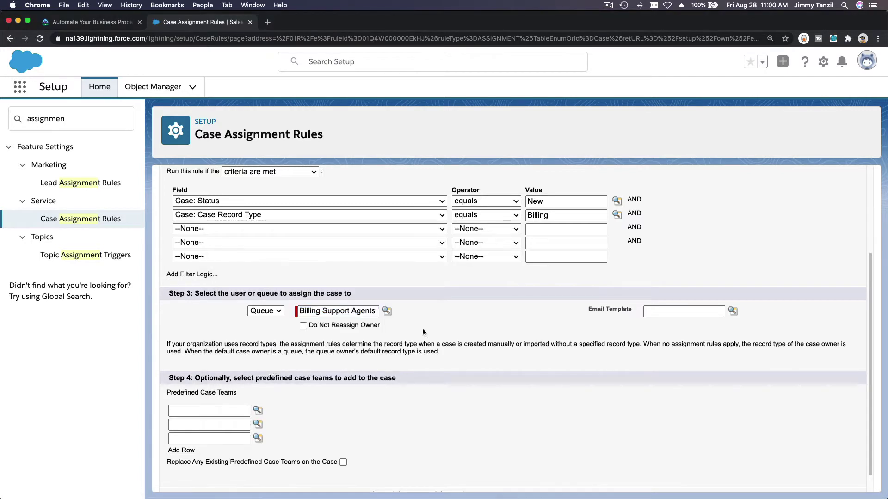
Check the remaining rule entry instructions in Trailhead and save the entry in the Standard rule in Salesforce
{"action": "scroll", "coordinate": [423, 332], "scroll_direction": "down", "scroll_amount": 1}
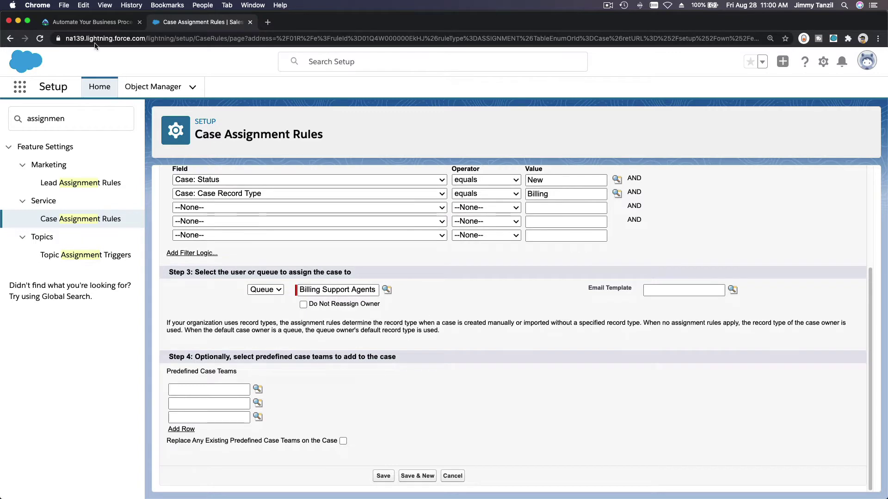
{"action": "left_click", "coordinate": [92, 22]}
{"action": "left_click", "coordinate": [405, 357]}
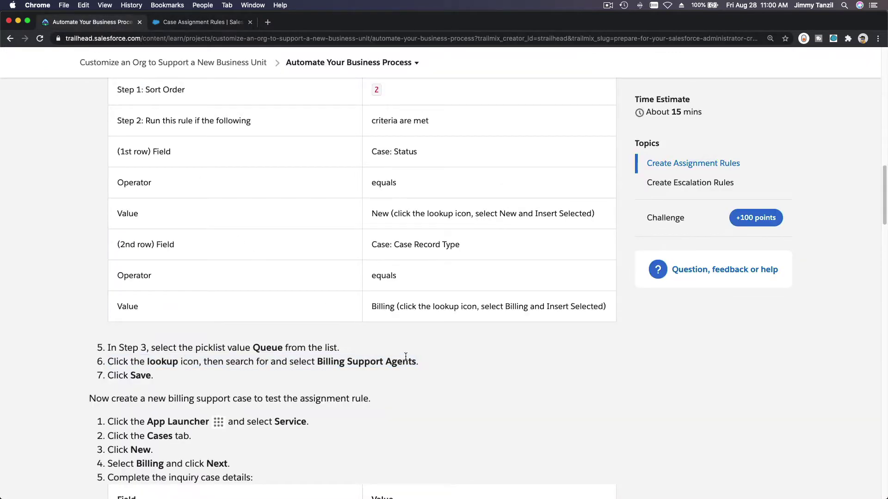
{"action": "scroll", "coordinate": [406, 356], "scroll_direction": "down", "scroll_amount": 3}
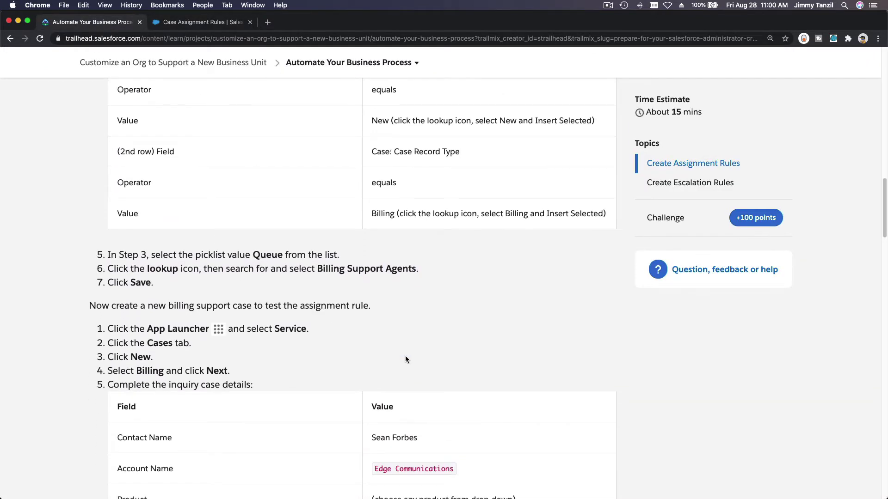
{"action": "left_click", "coordinate": [211, 21]}
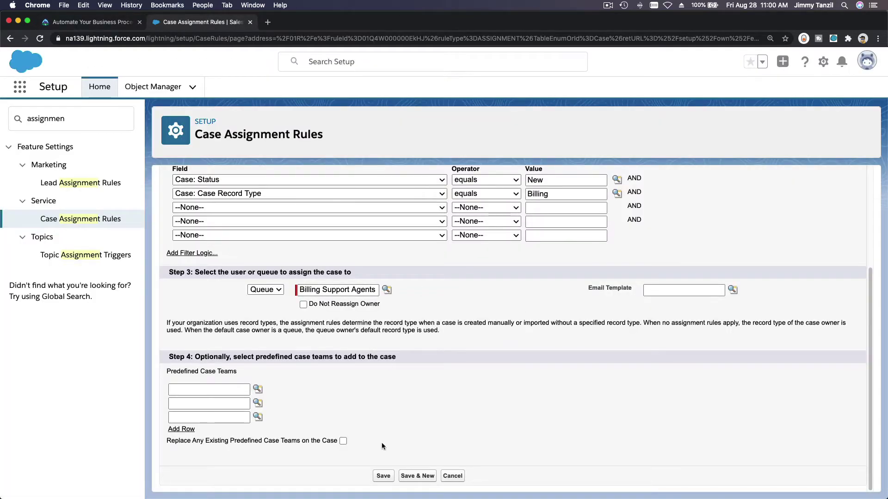
{"action": "left_click", "coordinate": [379, 480]}
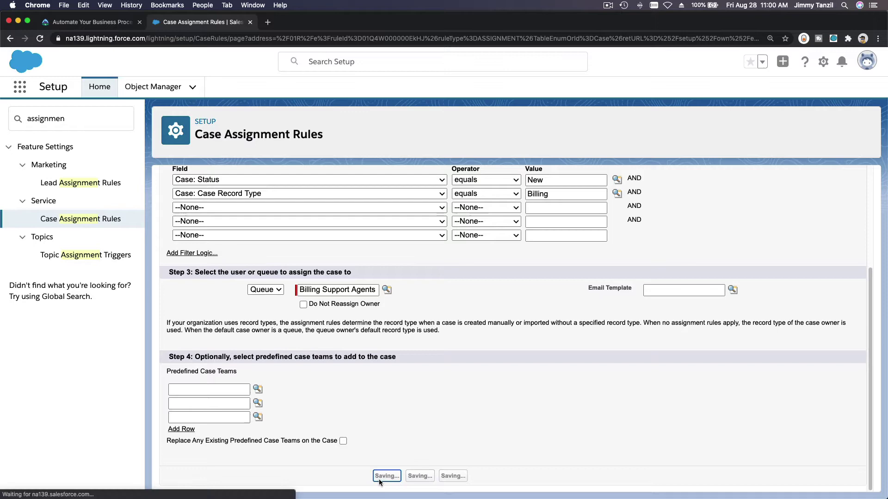
{"action": "left_click", "coordinate": [379, 479]}
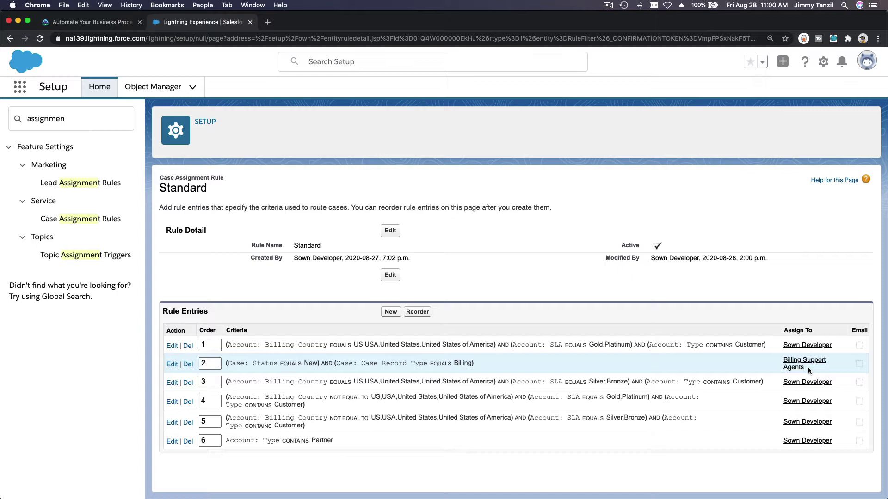
Review the test case details in Trailhead and open the Cases list in Salesforce by searching the apps and items for "case"
{"action": "left_click", "coordinate": [105, 25]}
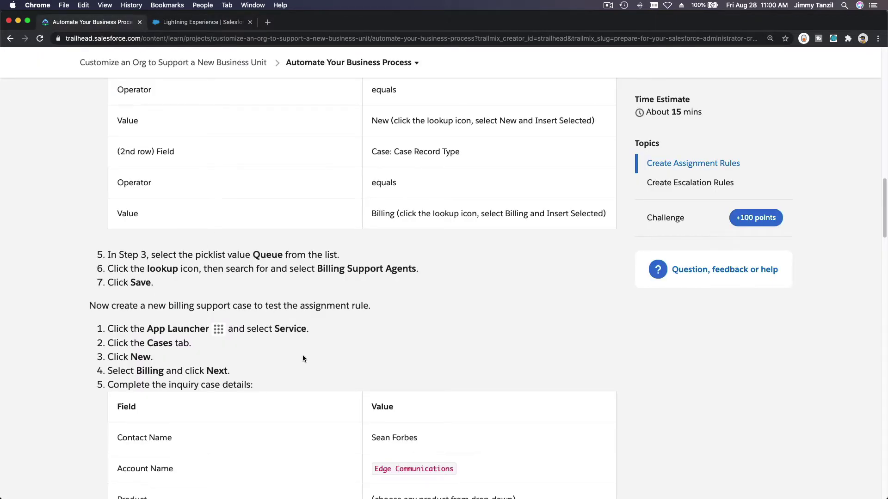
{"action": "scroll", "coordinate": [302, 359], "scroll_direction": "down", "scroll_amount": 5}
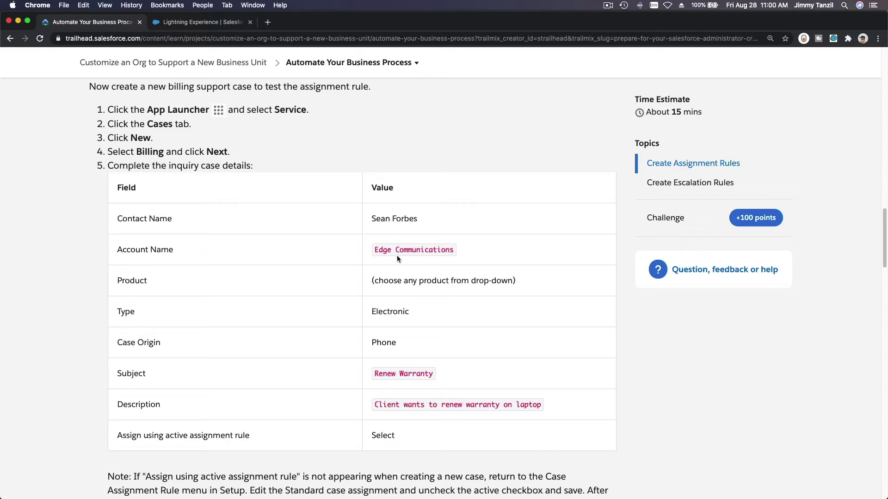
{"action": "left_click", "coordinate": [221, 25]}
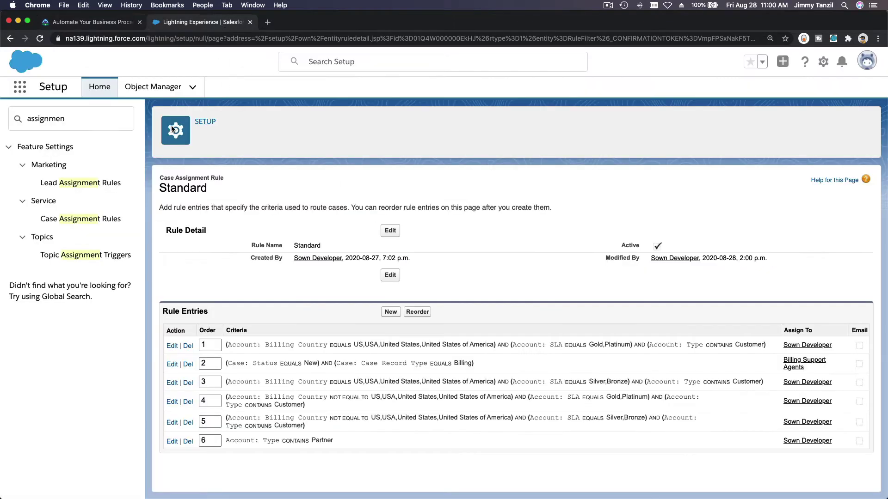
{"action": "left_click", "coordinate": [20, 88]}
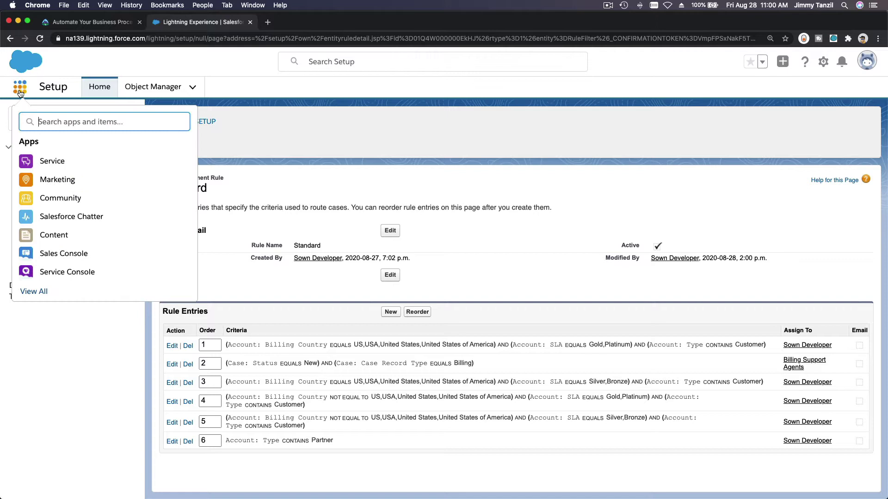
{"action": "type", "text": "case"}
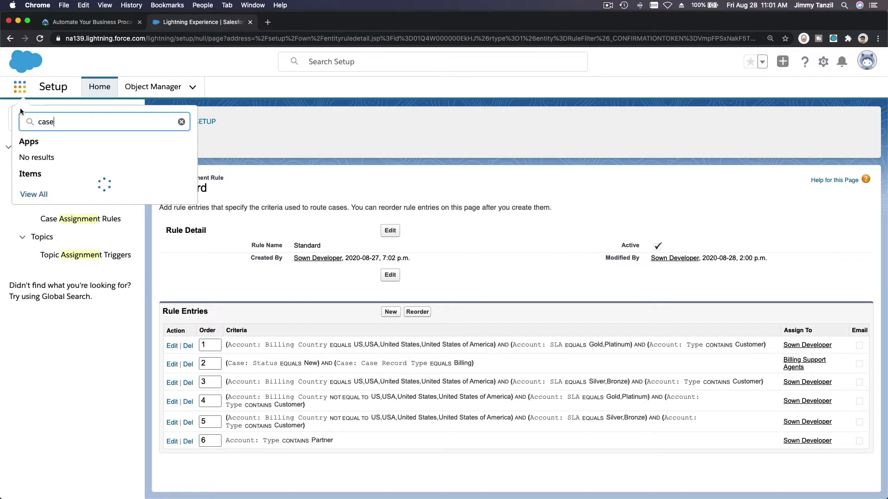
{"action": "left_click", "coordinate": [29, 193]}
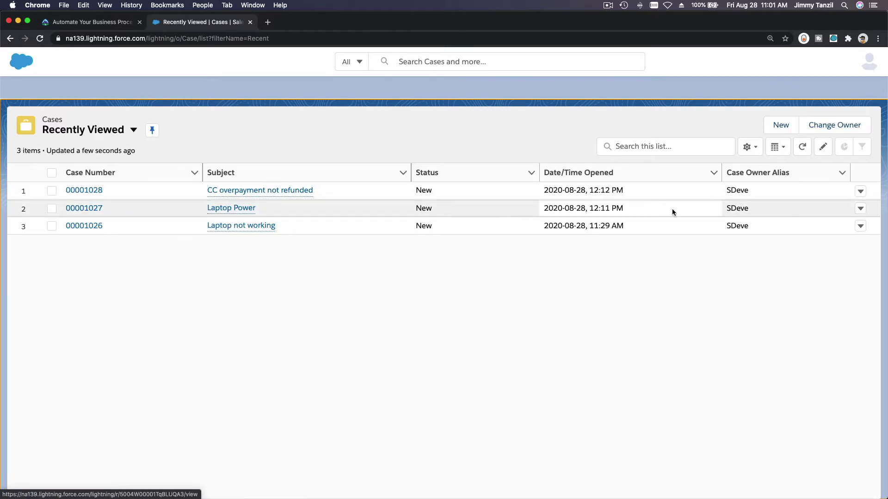
Start a new case with the Billing record type and continue to its details form
{"action": "left_click", "coordinate": [780, 125]}
{"action": "left_click", "coordinate": [415, 290]}
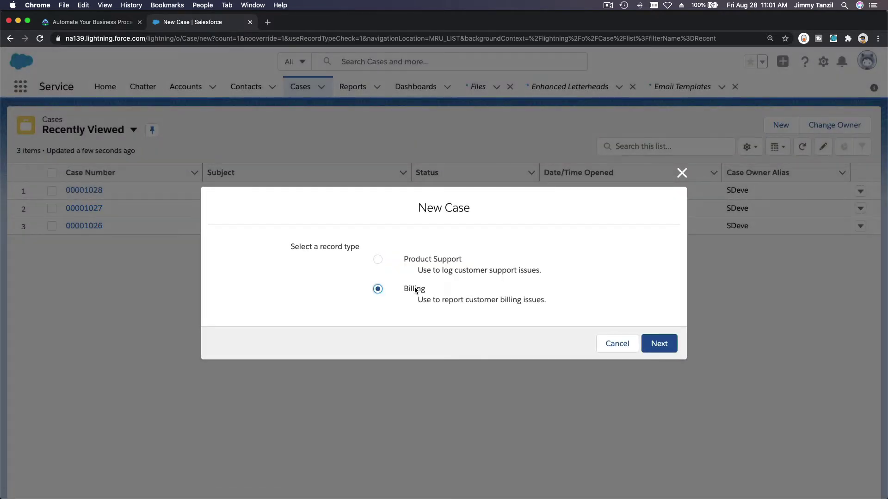
{"action": "left_click", "coordinate": [656, 343]}
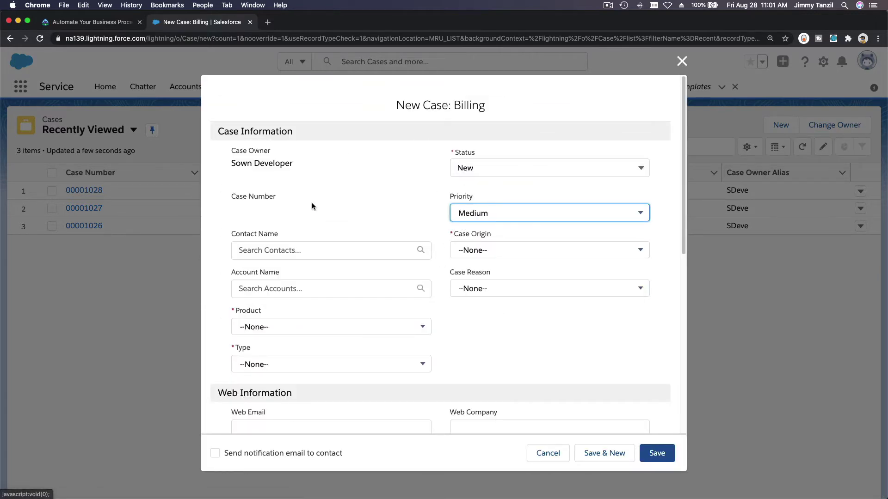
Fill in the Billing case's contact name and set its account to Edge Communications
{"action": "left_click", "coordinate": [300, 249]}
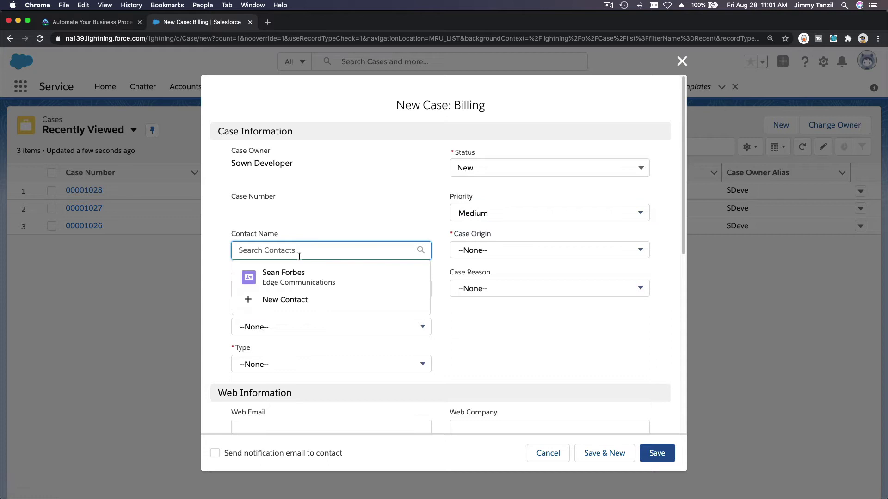
{"action": "left_click", "coordinate": [297, 276]}
{"action": "left_click", "coordinate": [297, 297]}
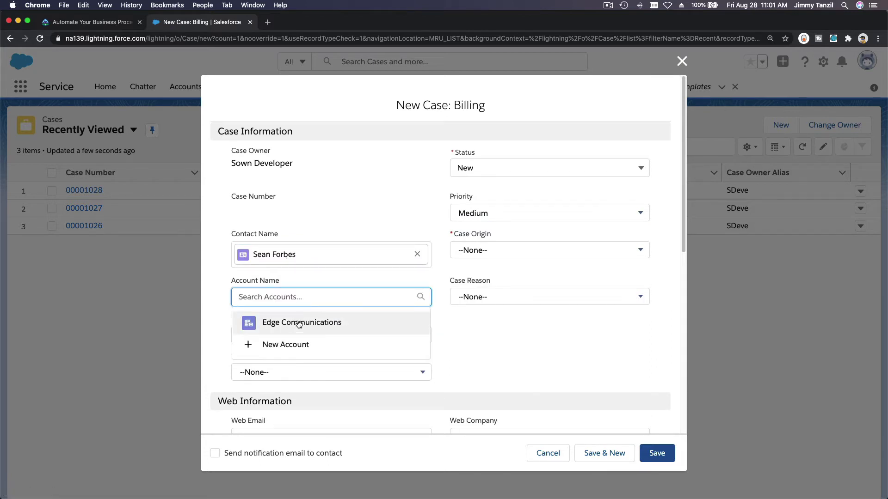
{"action": "left_click", "coordinate": [299, 322]}
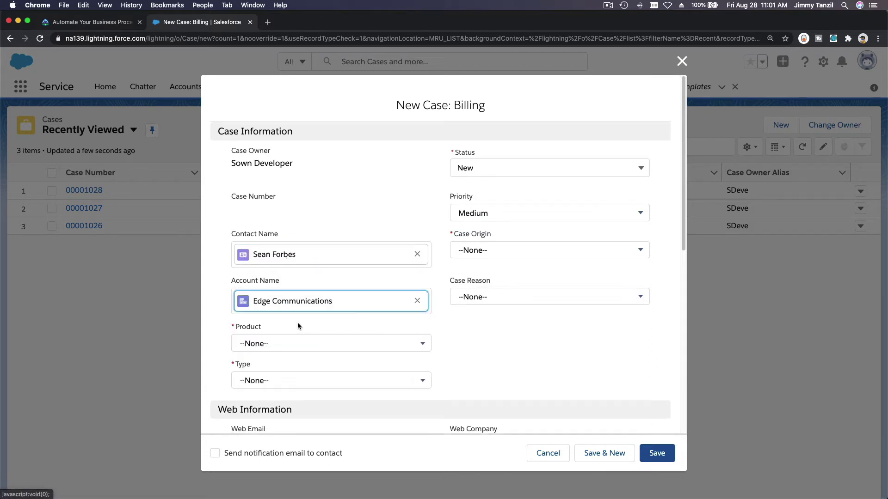
Check the product instruction in Trailhead and set the new case's product to GC3060 in Salesforce
{"action": "left_click", "coordinate": [110, 23]}
{"action": "scroll", "coordinate": [258, 326], "scroll_direction": "down", "scroll_amount": 2}
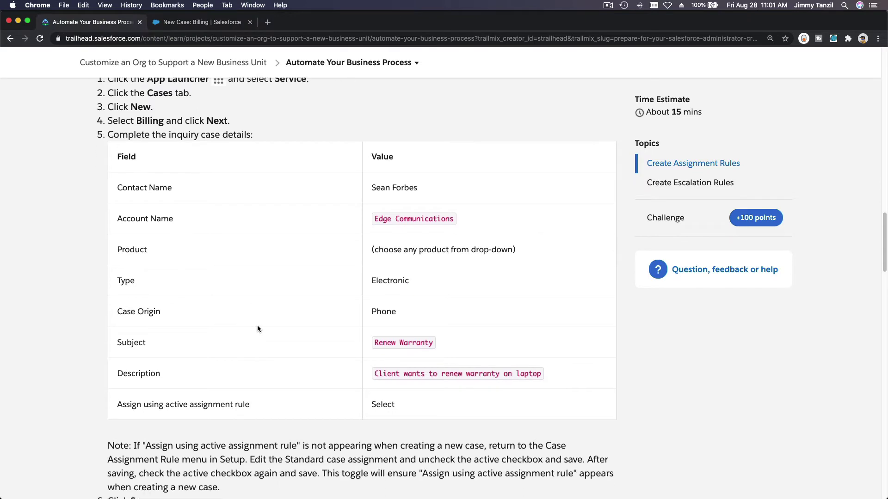
{"action": "left_click", "coordinate": [204, 22]}
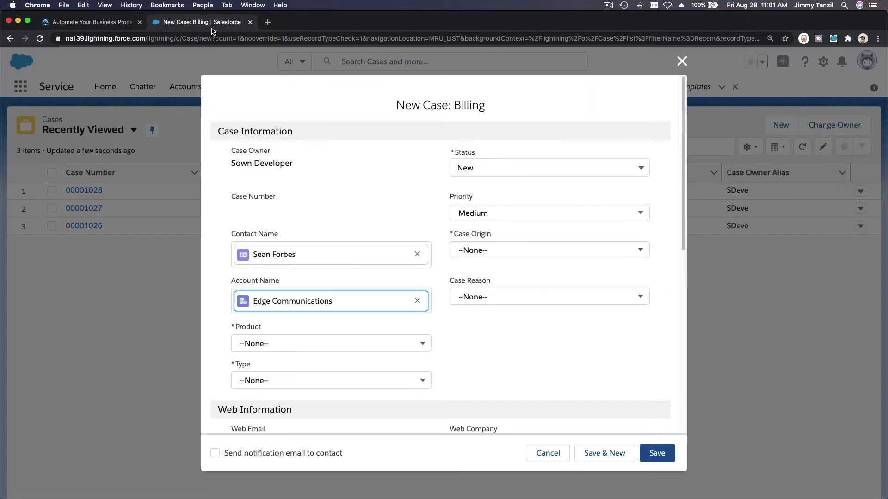
{"action": "left_click", "coordinate": [286, 350]}
{"action": "left_click", "coordinate": [288, 303]}
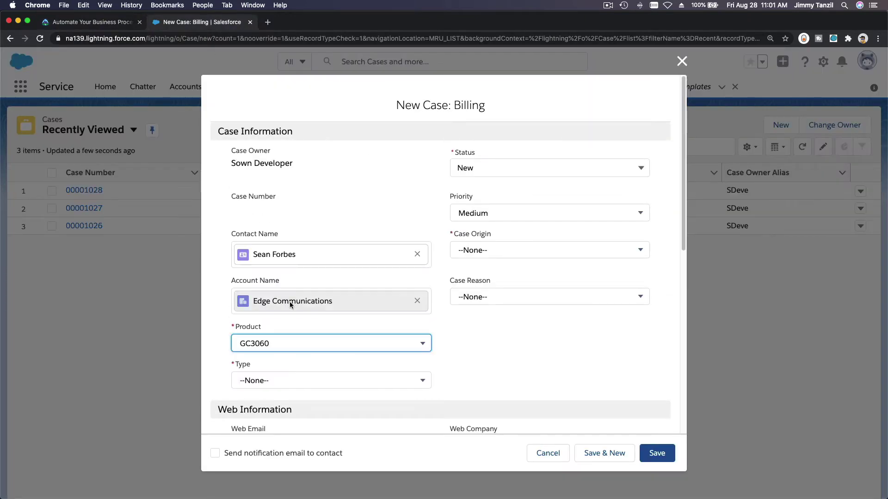
Check the case details in Trailhead and set the Salesforce case's origin to Phone and its type to Electronic
{"action": "left_click", "coordinate": [118, 26]}
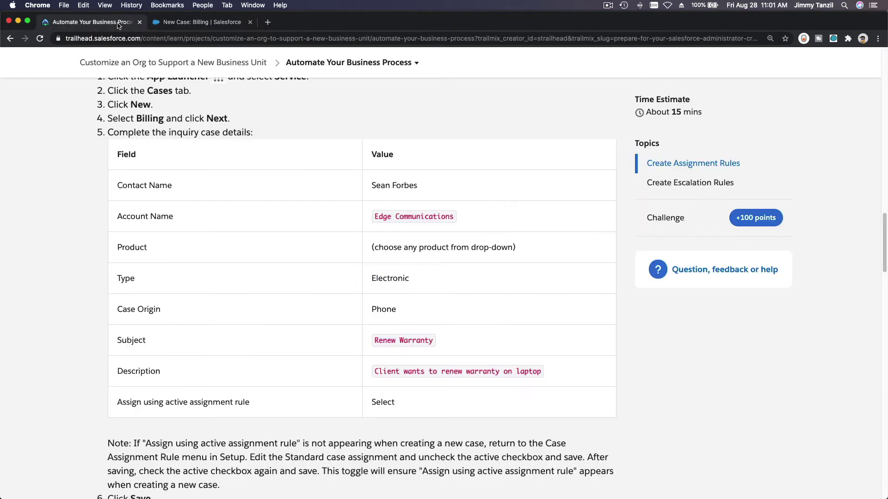
{"action": "left_click", "coordinate": [204, 25]}
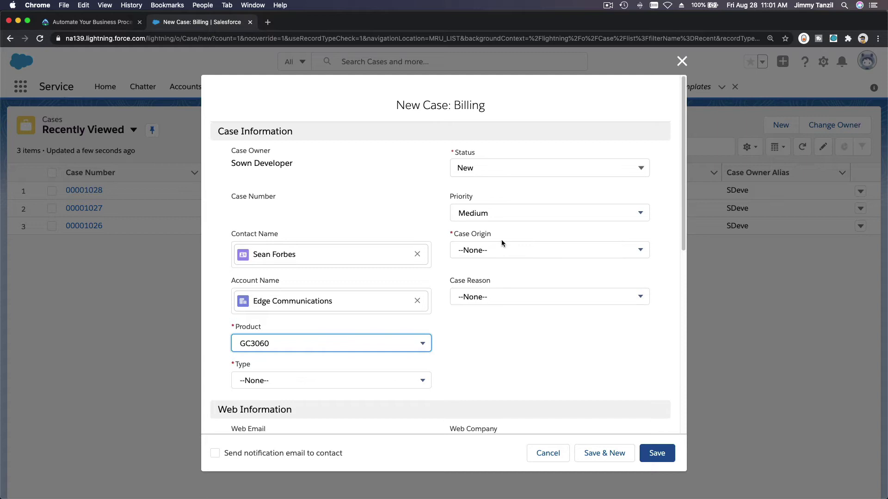
{"action": "left_click", "coordinate": [502, 252]}
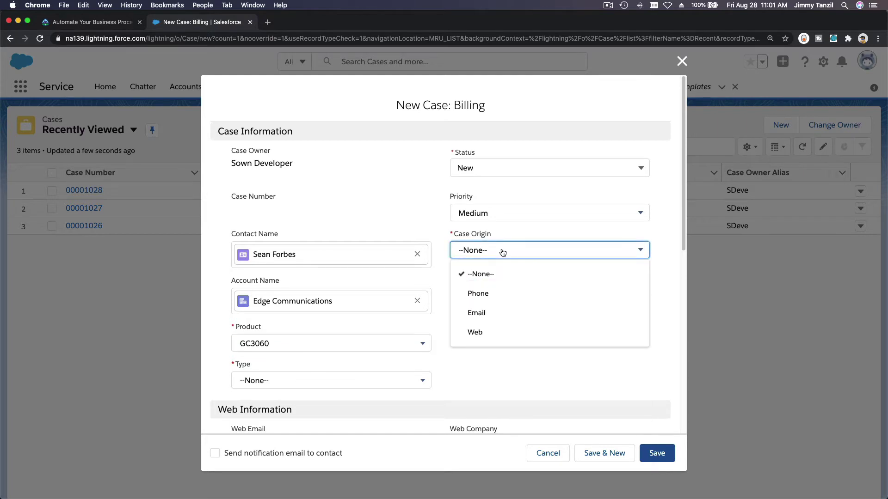
{"action": "left_click", "coordinate": [503, 298]}
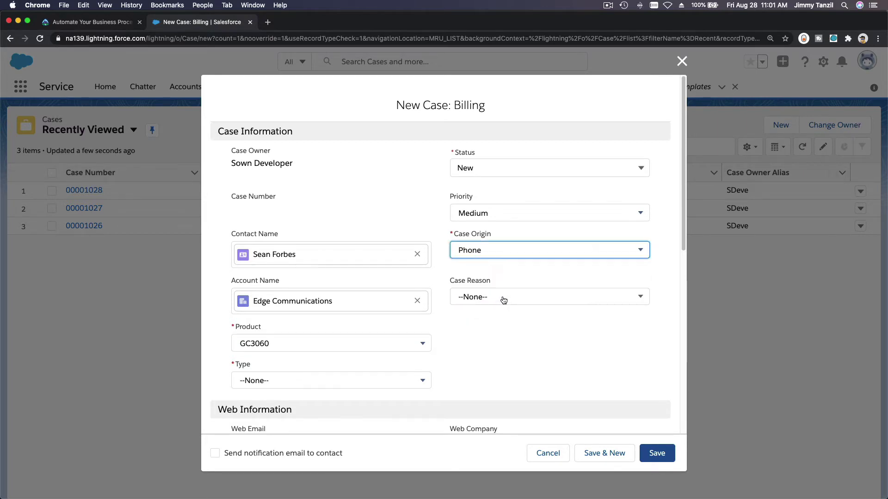
{"action": "left_click", "coordinate": [367, 381]}
{"action": "left_click", "coordinate": [356, 253]}
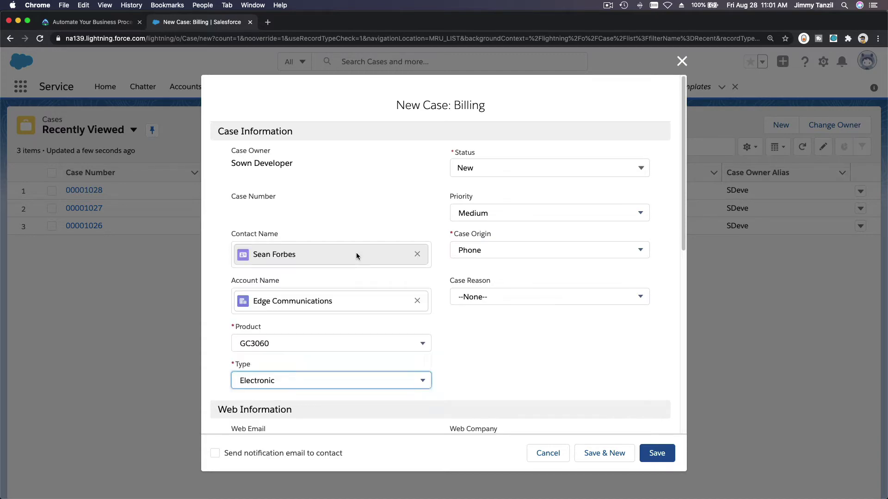
Copy the subject "Renew Warranty" from Trailhead into the Subject field of the new Salesforce case
{"action": "left_click", "coordinate": [94, 22]}
{"action": "scroll", "coordinate": [240, 288], "scroll_direction": "down", "scroll_amount": 3}
{"action": "triple_click", "coordinate": [403, 285]}
{"action": "key", "text": "super+c"}
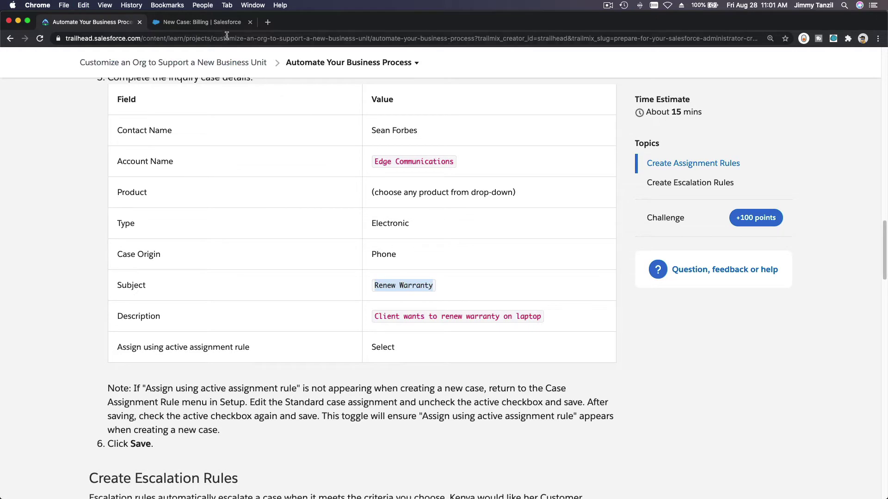
{"action": "left_click", "coordinate": [202, 22]}
{"action": "scroll", "coordinate": [327, 335], "scroll_direction": "down", "scroll_amount": 5}
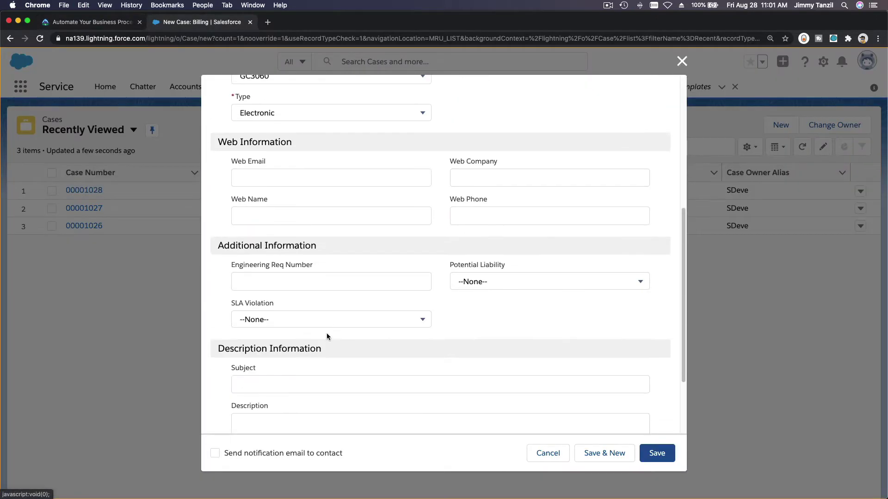
{"action": "left_click", "coordinate": [330, 382]}
{"action": "key", "text": "super+v"}
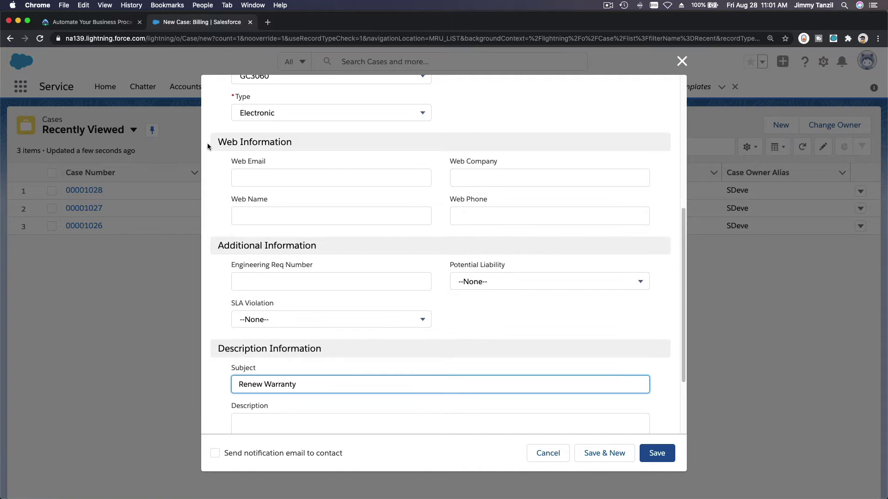
Copy the description "Client wants to renew warranty on laptop" from Trailhead into the Description field of the Salesforce case
{"action": "left_click", "coordinate": [117, 22]}
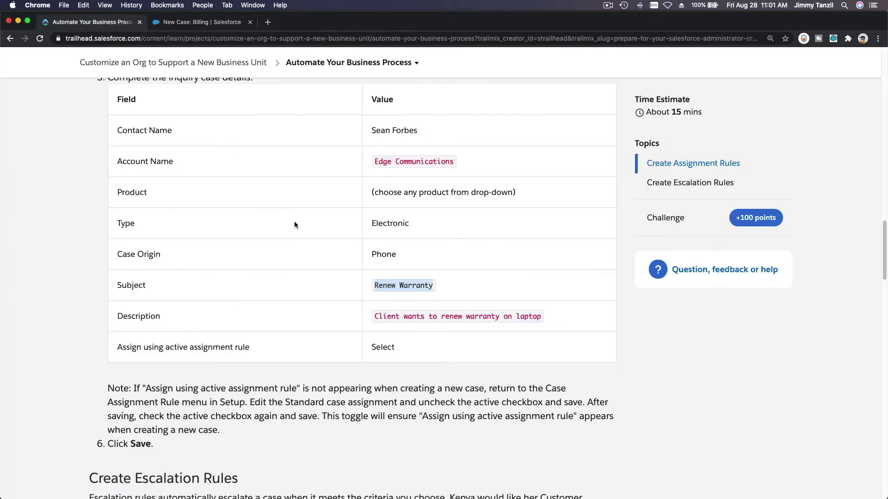
{"action": "triple_click", "coordinate": [413, 317]}
{"action": "key", "text": "super+c"}
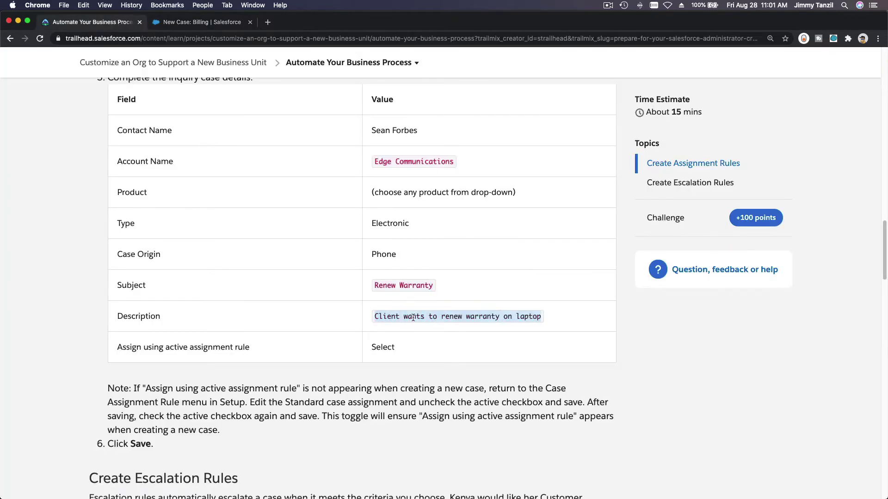
{"action": "left_click", "coordinate": [186, 22]}
{"action": "scroll", "coordinate": [254, 287], "scroll_direction": "down", "scroll_amount": 3}
{"action": "left_click", "coordinate": [268, 315]}
{"action": "key", "text": "super+v"}
{"action": "key", "text": "BackSpace"}
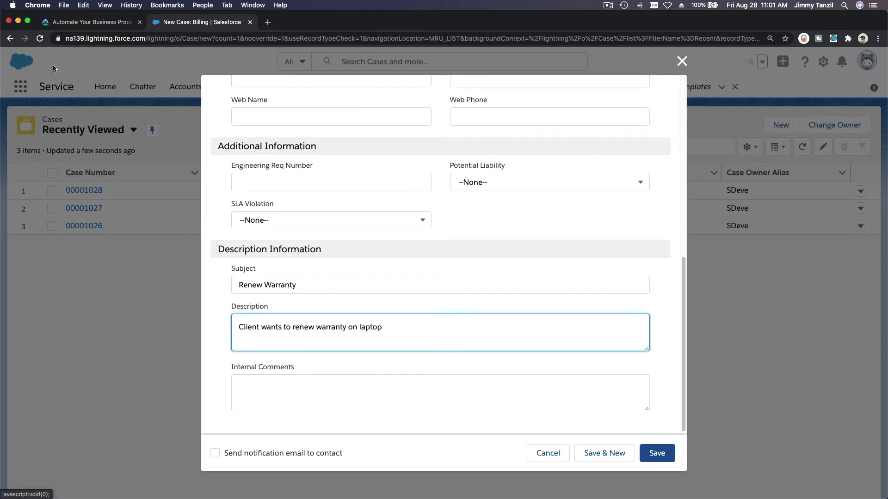
Check the last case detail in Trailhead, look through the Salesforce case form for the active assignment rule option, and cancel the new case
{"action": "left_click", "coordinate": [88, 22]}
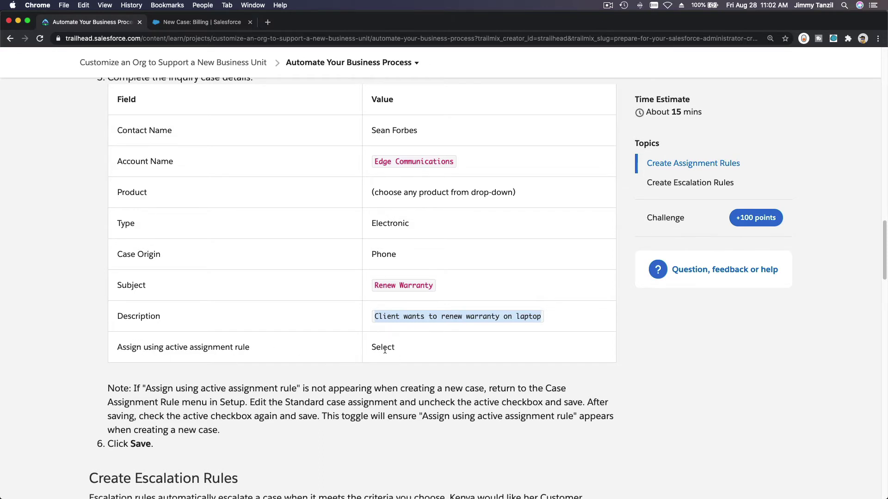
{"action": "left_click", "coordinate": [202, 22]}
{"action": "key", "text": "super+v"}
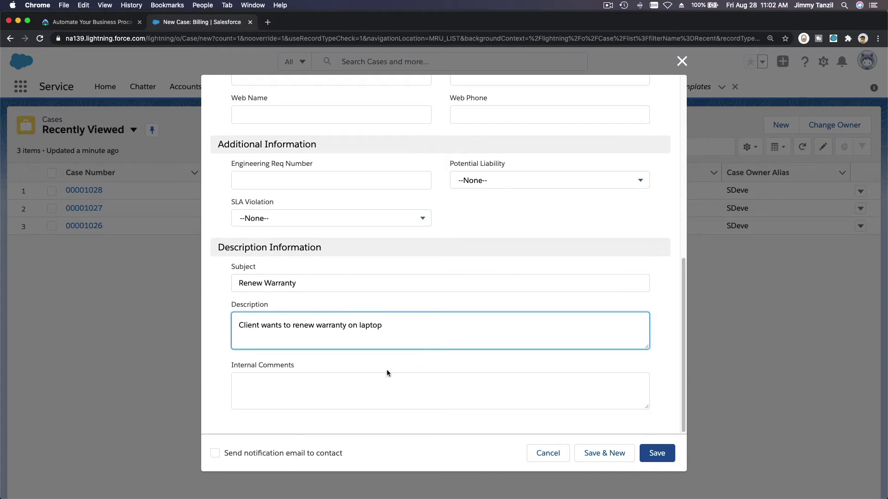
{"action": "scroll", "coordinate": [387, 370], "scroll_direction": "up", "scroll_amount": 3}
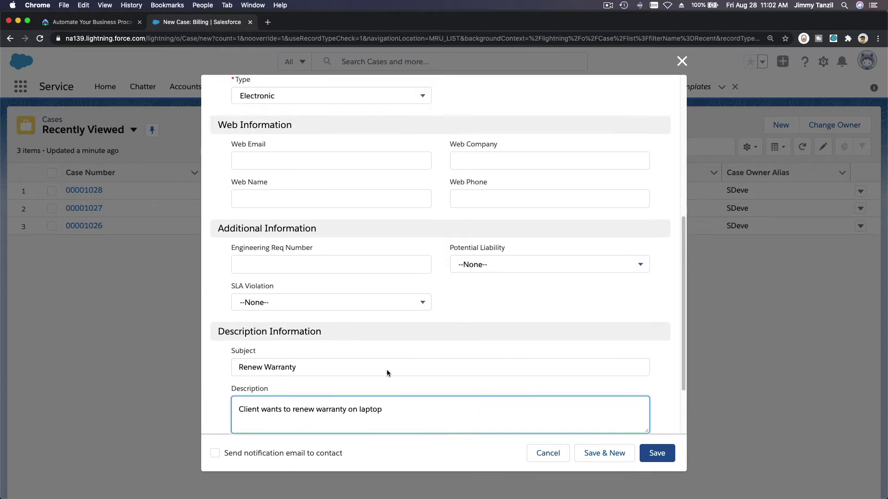
{"action": "scroll", "coordinate": [386, 368], "scroll_direction": "up", "scroll_amount": 5}
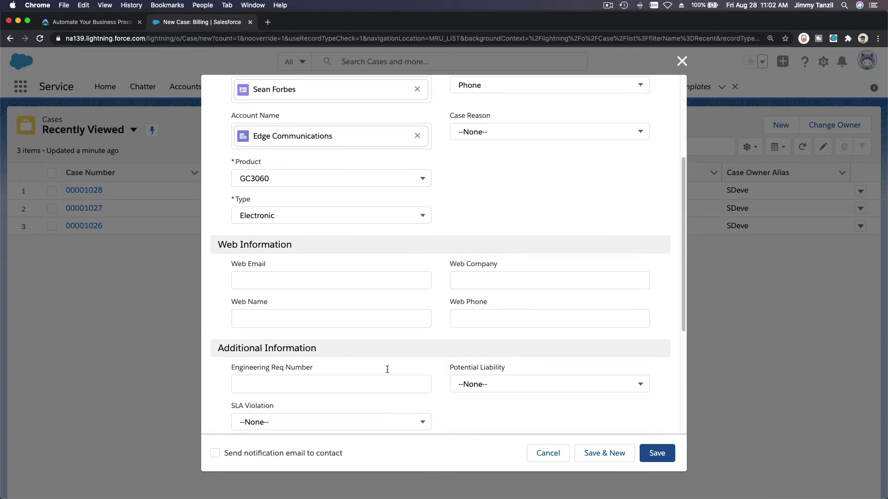
{"action": "scroll", "coordinate": [387, 369], "scroll_direction": "up", "scroll_amount": 2}
{"action": "scroll", "coordinate": [386, 369], "scroll_direction": "down", "scroll_amount": 6}
{"action": "scroll", "coordinate": [386, 372], "scroll_direction": "down", "scroll_amount": 3}
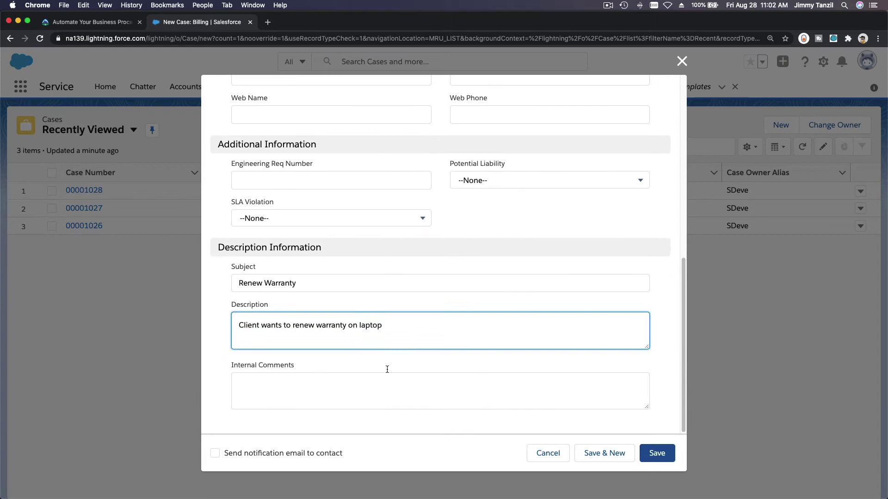
{"action": "left_click", "coordinate": [548, 454]}
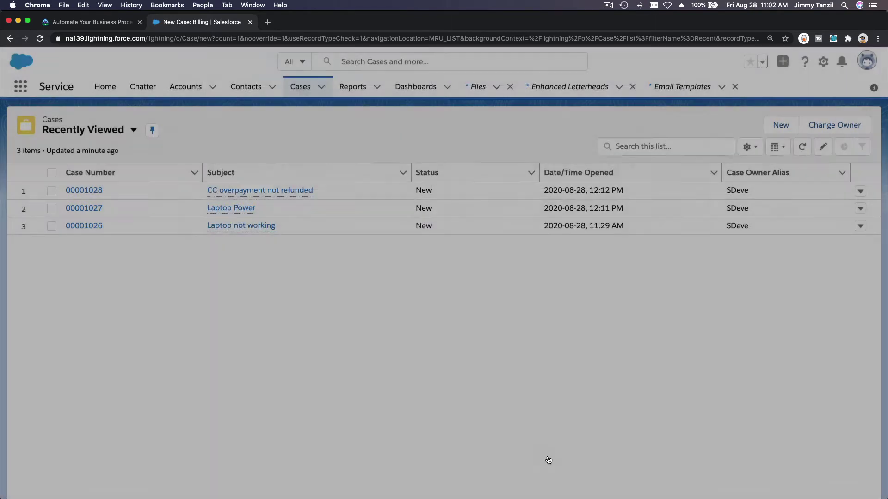
Read Trailhead's note on the missing assignment option and open Case Assignment Rules in Salesforce Setup by searching for "case ass"
{"action": "left_click", "coordinate": [93, 22]}
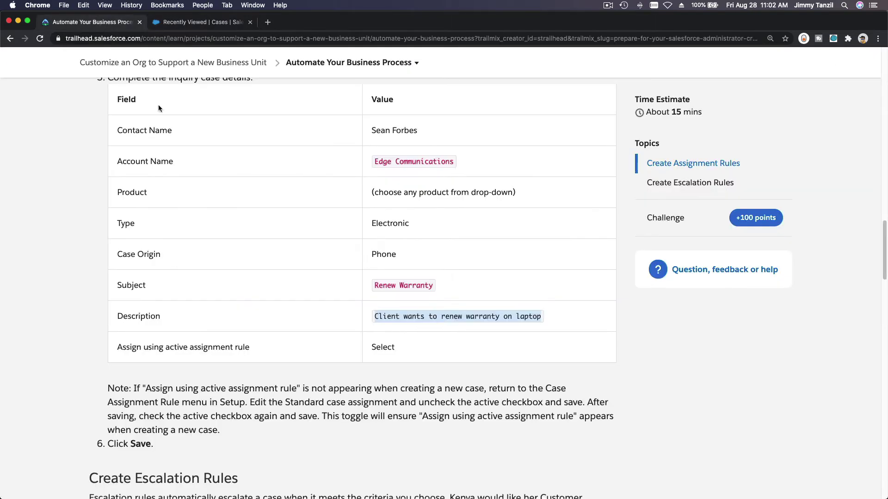
{"action": "triple_click", "coordinate": [187, 395]}
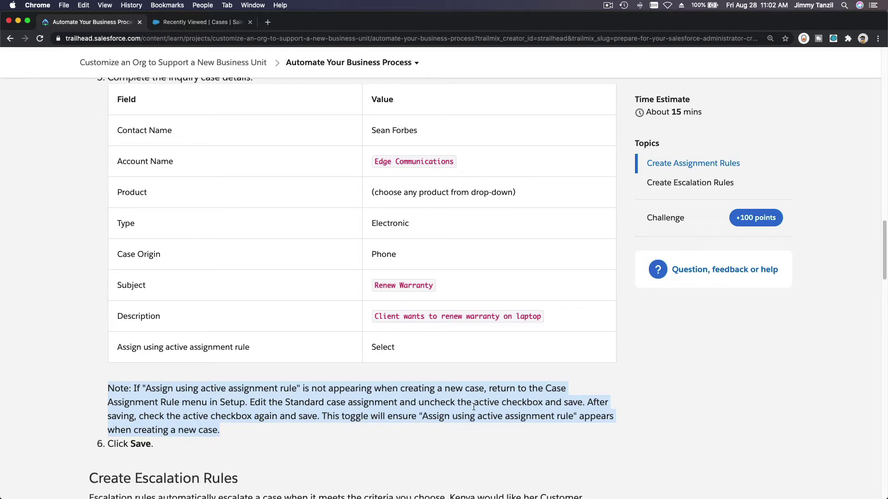
{"action": "left_click", "coordinate": [184, 22]}
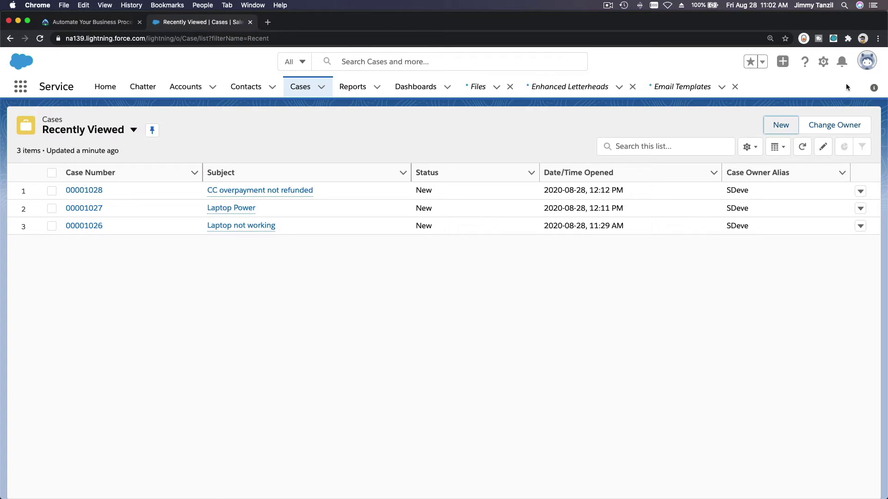
{"action": "left_click", "coordinate": [823, 62]}
{"action": "left_click", "coordinate": [777, 92]}
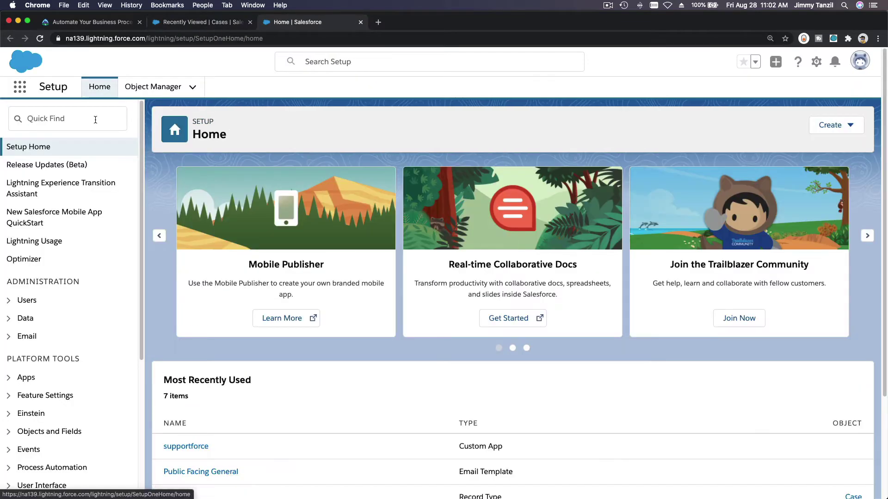
{"action": "left_click", "coordinate": [95, 119]}
{"action": "type", "text": "case ass"}
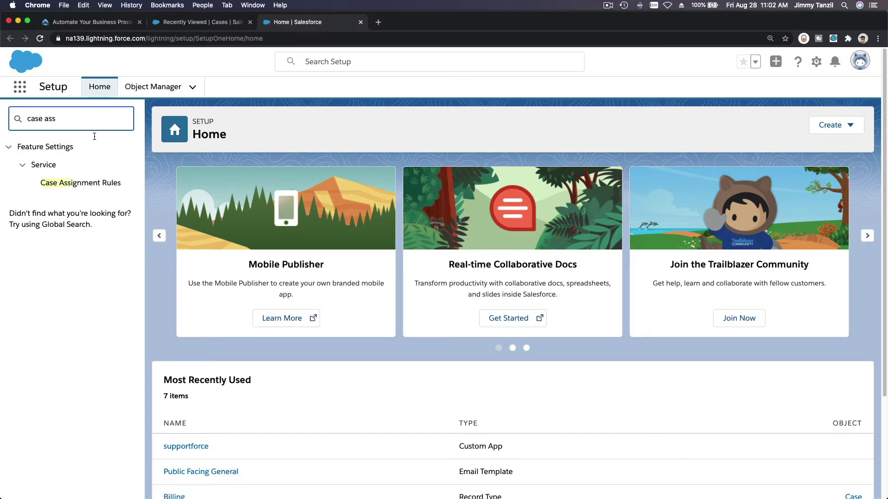
{"action": "left_click", "coordinate": [97, 184]}
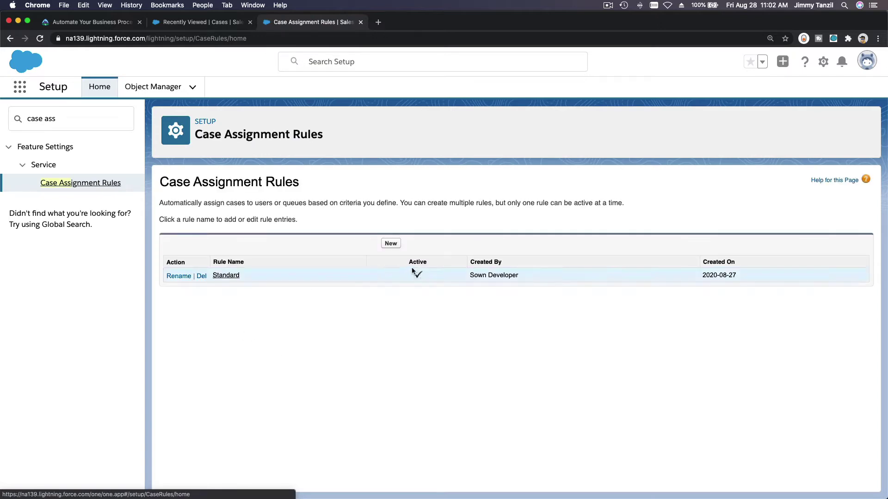
Open the Standard case assignment rule, deactivate it and save the change
{"action": "left_click", "coordinate": [226, 276]}
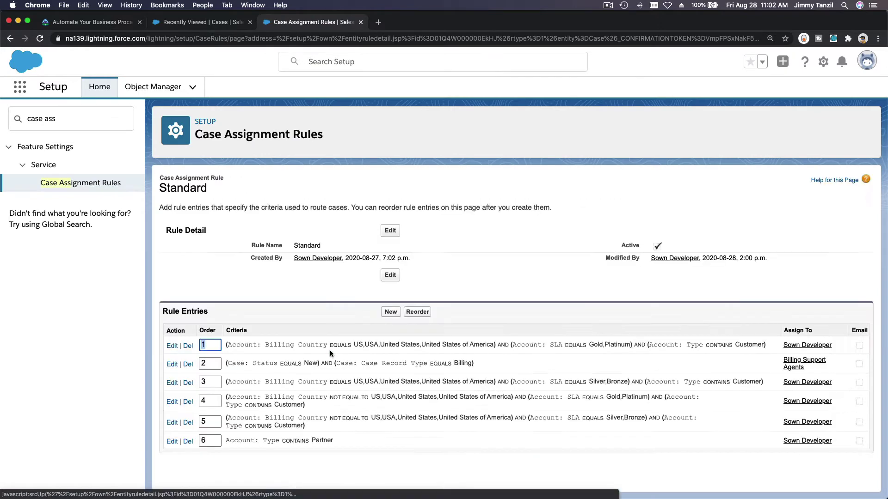
{"action": "left_click", "coordinate": [395, 234]}
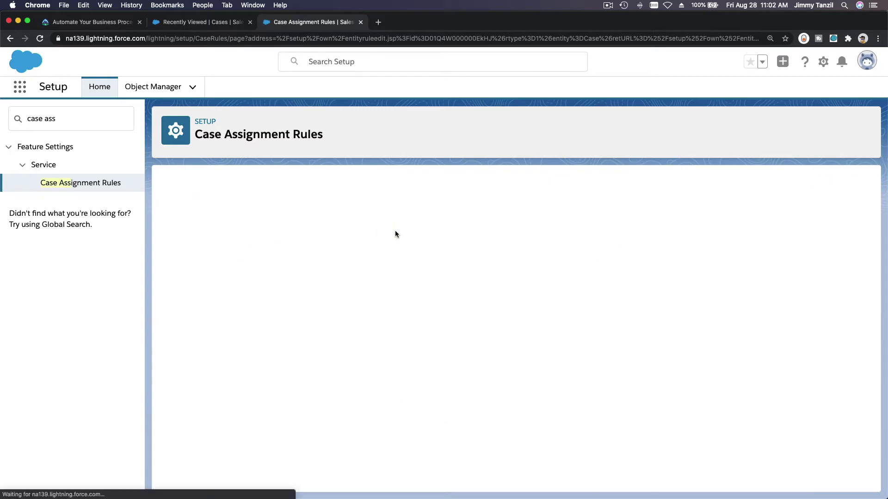
{"action": "left_click", "coordinate": [172, 282]}
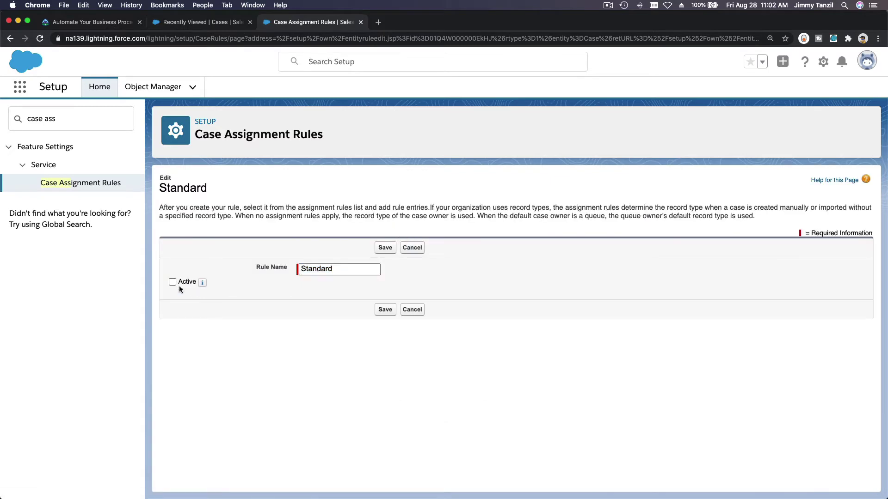
{"action": "left_click", "coordinate": [385, 249]}
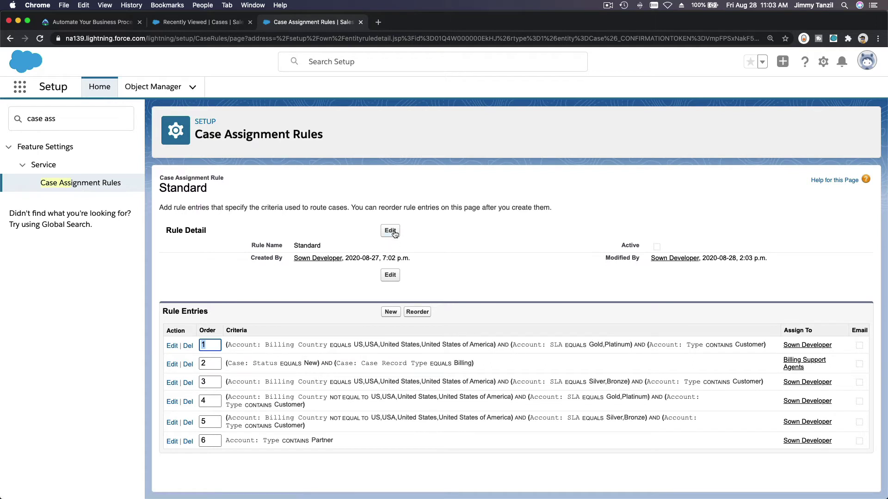
Edit the Standard case assignment rule again to make it active and save it
{"action": "left_click", "coordinate": [393, 232]}
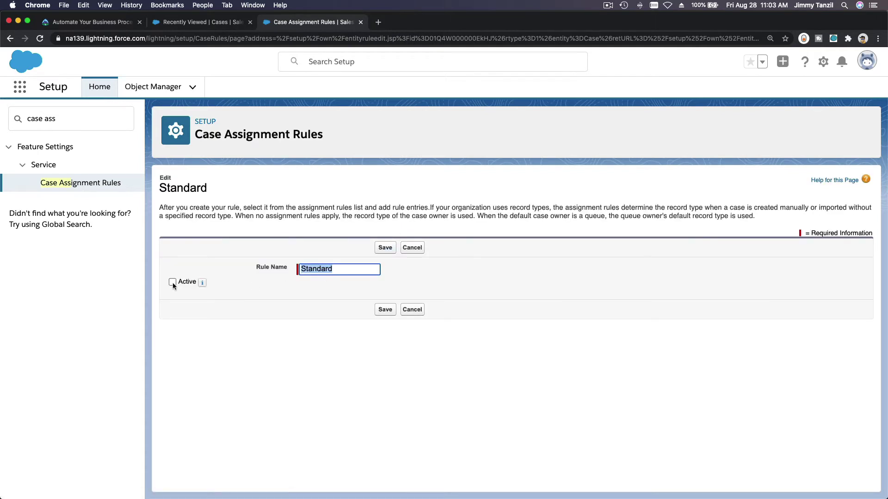
{"action": "left_click", "coordinate": [173, 282]}
{"action": "left_click", "coordinate": [387, 252]}
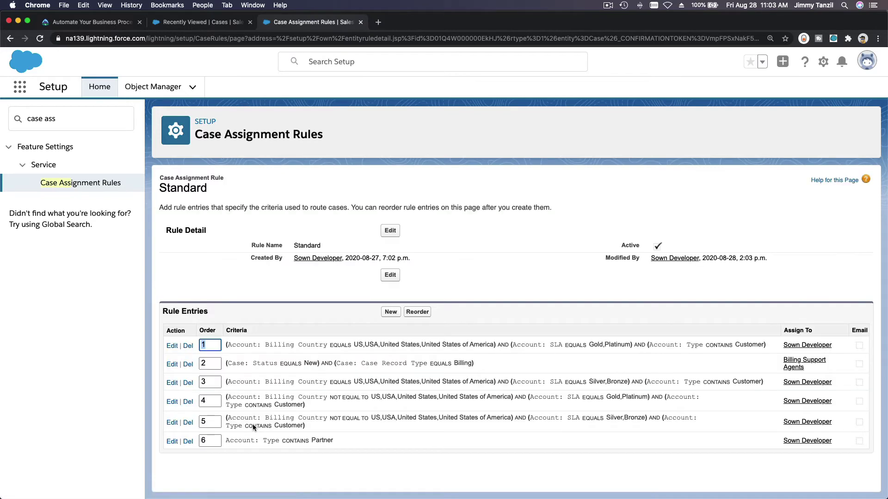
Start a new Billing case in the Salesforce Service app and enable assigning it using the active assignment rule
{"action": "left_click", "coordinate": [285, 297]}
{"action": "left_click", "coordinate": [224, 24]}
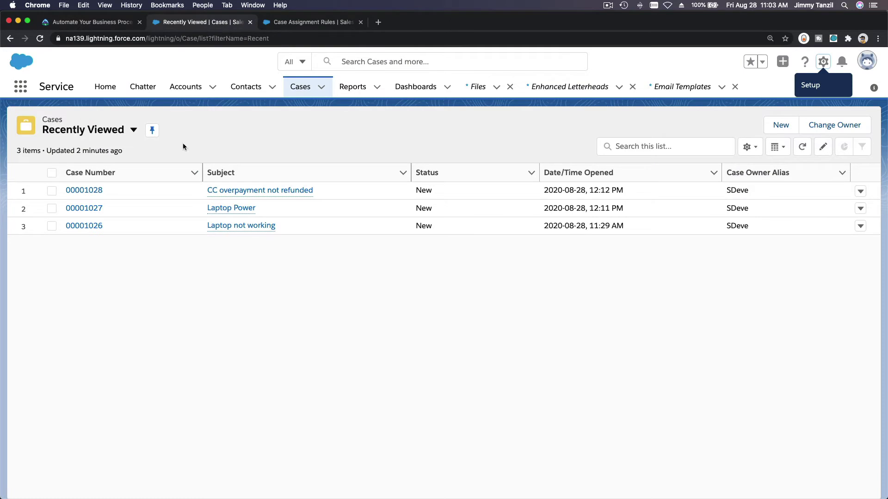
{"action": "left_click", "coordinate": [781, 126]}
{"action": "left_click", "coordinate": [378, 290]}
{"action": "left_click", "coordinate": [658, 344]}
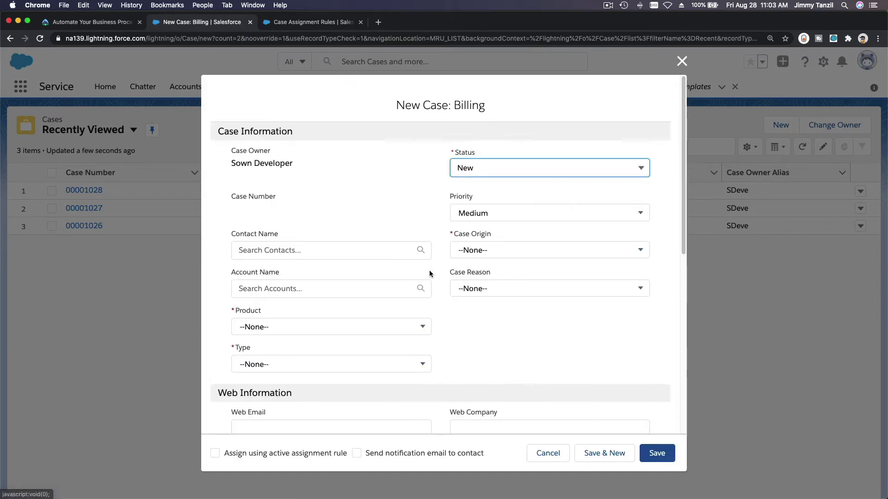
{"action": "scroll", "coordinate": [509, 333], "scroll_direction": "down", "scroll_amount": 1}
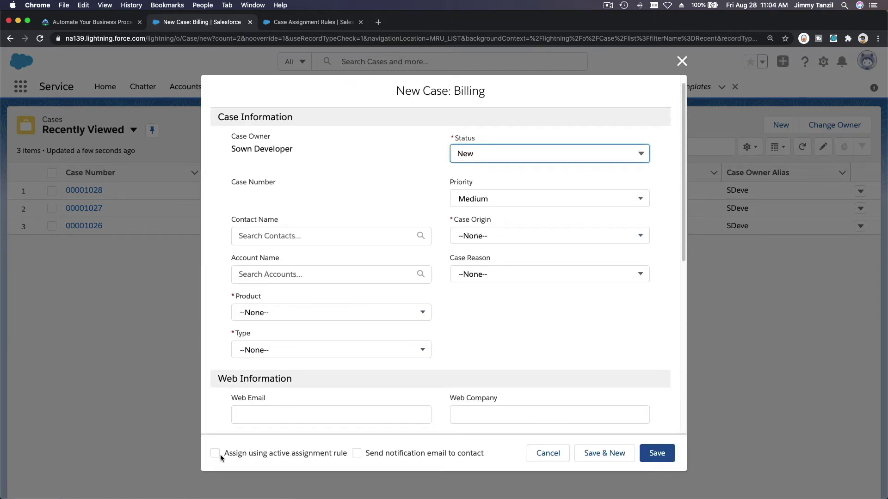
{"action": "left_click", "coordinate": [215, 454]}
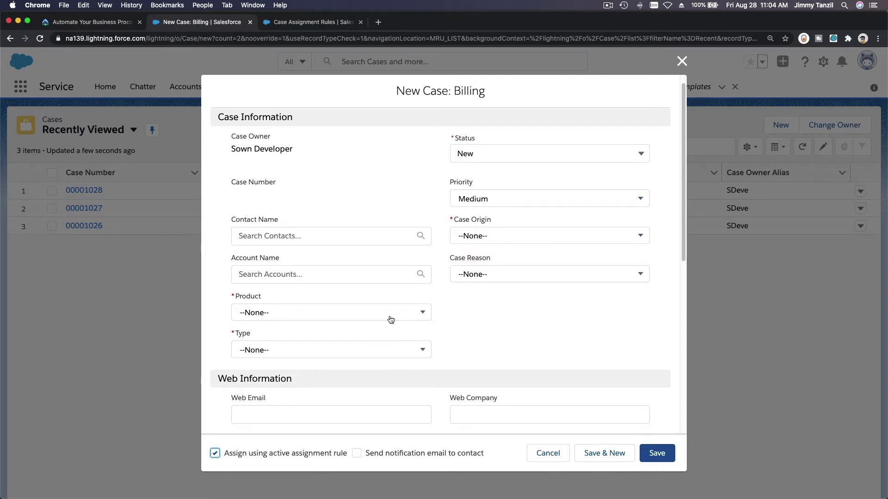
Fill in the case's contact name from the suggested contact and set the account to Edge Communications
{"action": "left_click", "coordinate": [357, 232]}
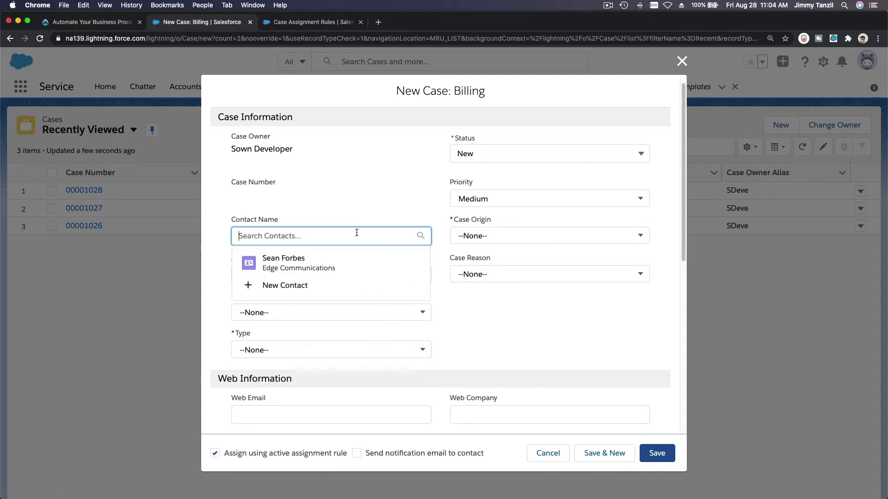
{"action": "left_click", "coordinate": [351, 257]}
{"action": "left_click", "coordinate": [341, 278]}
{"action": "left_click", "coordinate": [336, 301]}
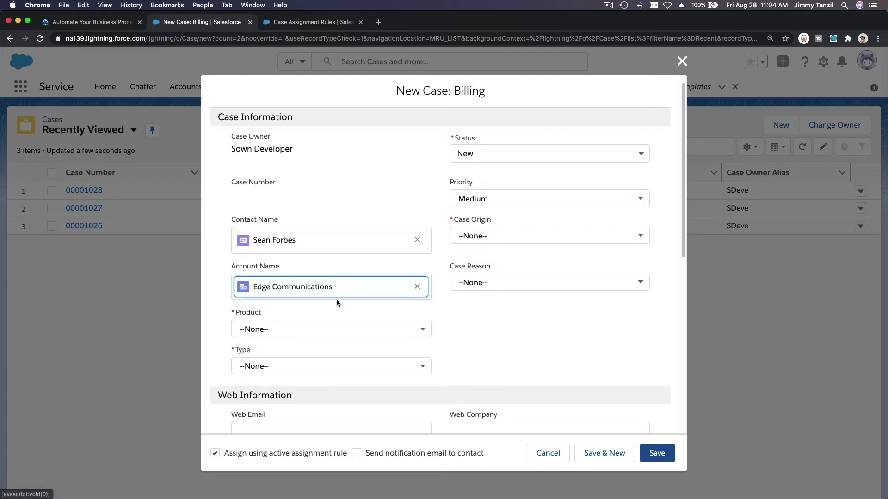
Set the case's product to GC3040, type to Electronic, origin to Phone and reason to Performance
{"action": "left_click", "coordinate": [330, 327]}
{"action": "left_click", "coordinate": [326, 381]}
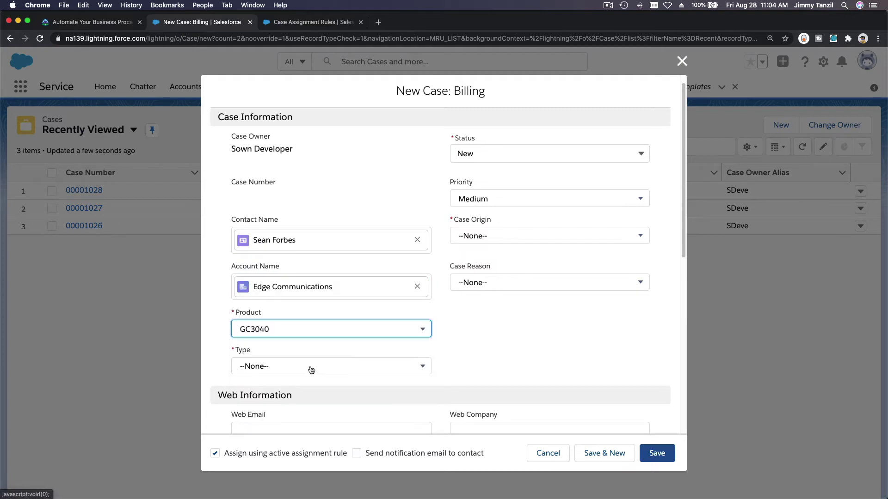
{"action": "left_click", "coordinate": [312, 366]}
{"action": "left_click", "coordinate": [311, 242]}
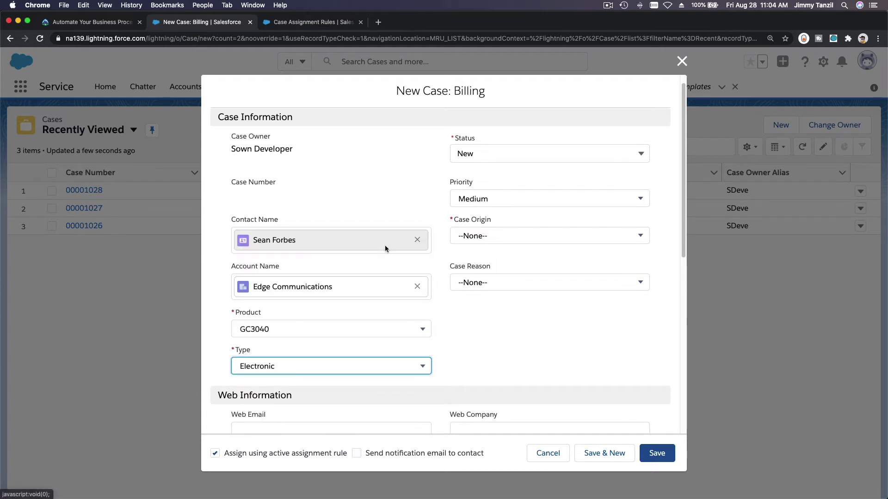
{"action": "left_click", "coordinate": [497, 238]}
{"action": "left_click", "coordinate": [495, 280]}
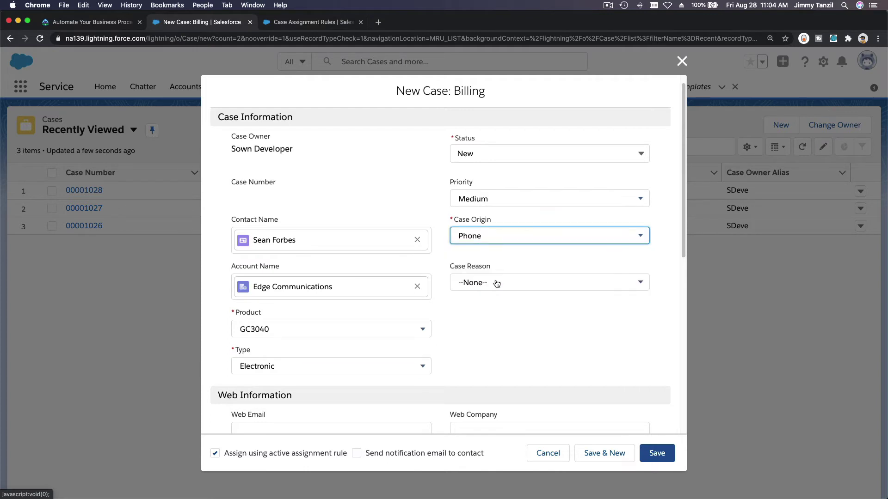
{"action": "left_click", "coordinate": [512, 284]}
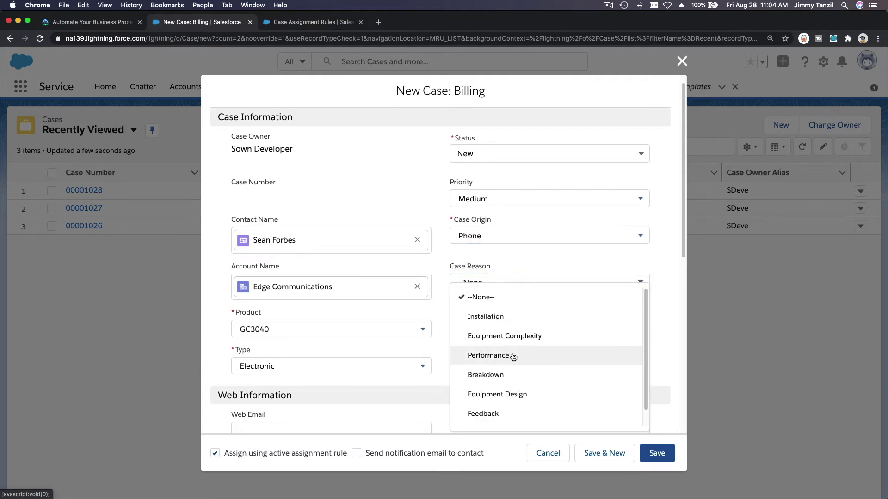
{"action": "left_click", "coordinate": [489, 355]}
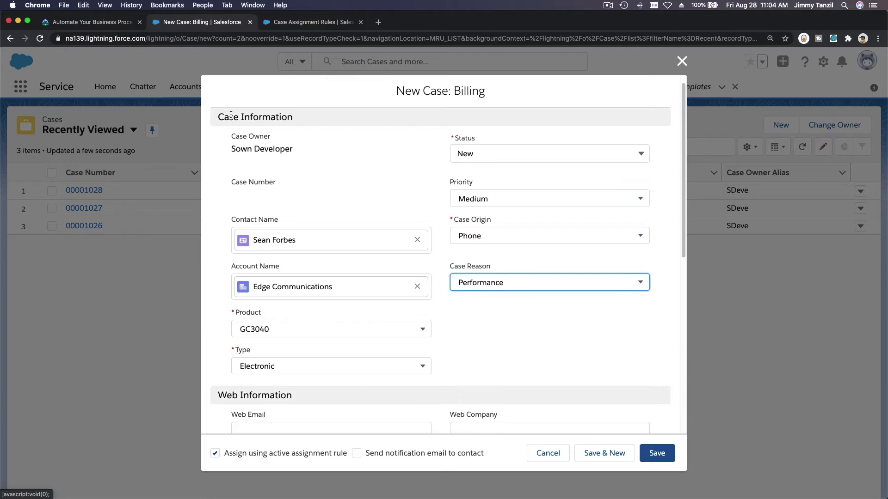
Copy the subject text "Renew Warranty" from Trailhead's case details table and return to the Salesforce case form
{"action": "left_click", "coordinate": [107, 23]}
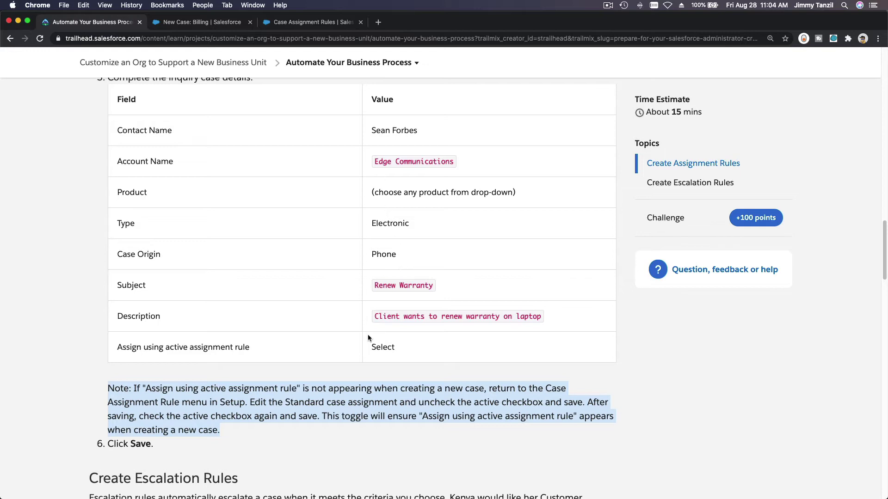
{"action": "triple_click", "coordinate": [399, 289]}
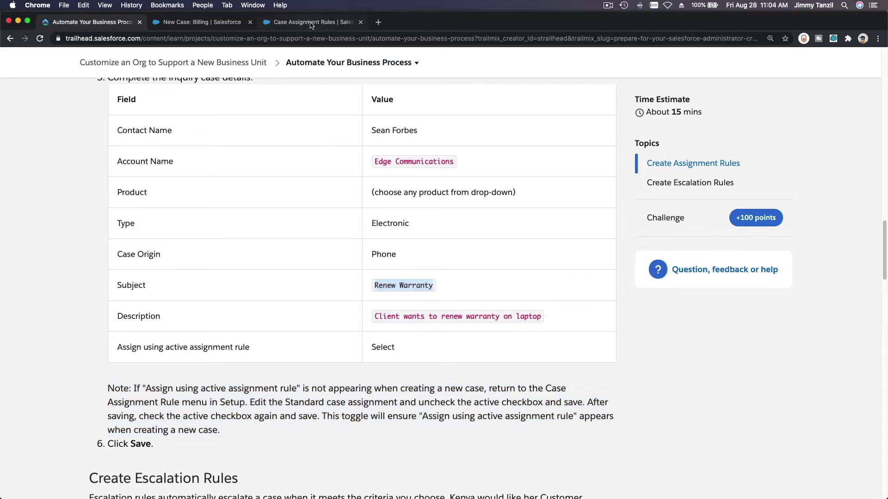
{"action": "left_click", "coordinate": [202, 22]}
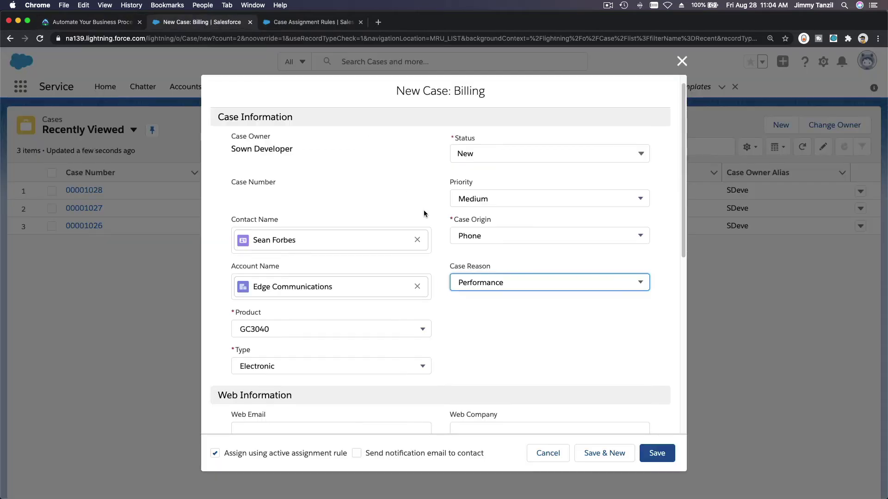
Change the case reason to Other
{"action": "left_click", "coordinate": [495, 288]}
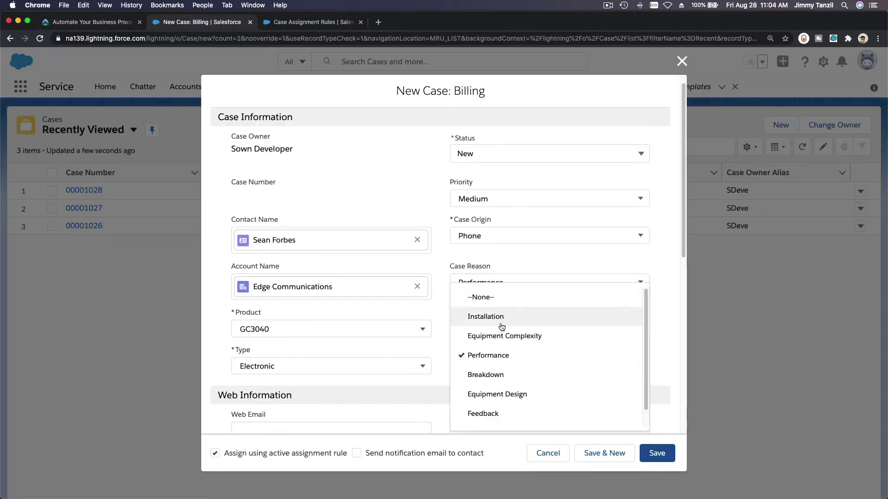
{"action": "scroll", "coordinate": [502, 328], "scroll_direction": "down", "scroll_amount": 1}
{"action": "scroll", "coordinate": [502, 328], "scroll_direction": "up", "scroll_amount": 1}
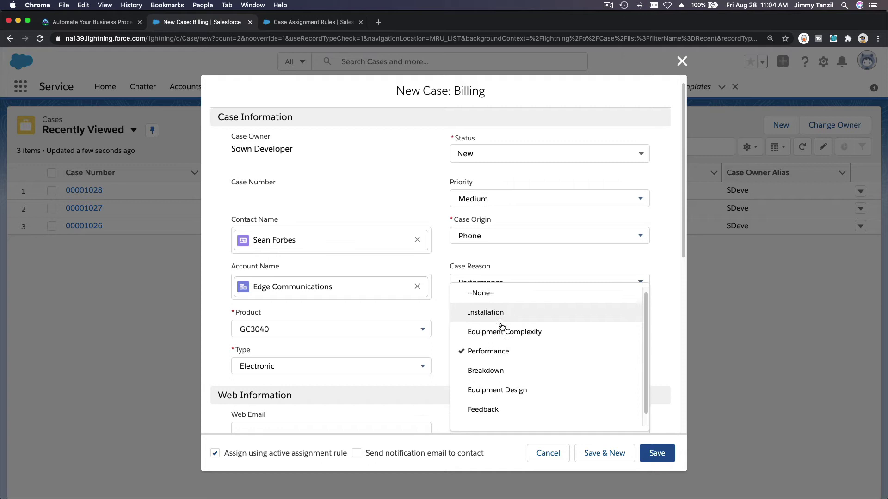
{"action": "scroll", "coordinate": [501, 327], "scroll_direction": "down", "scroll_amount": 1}
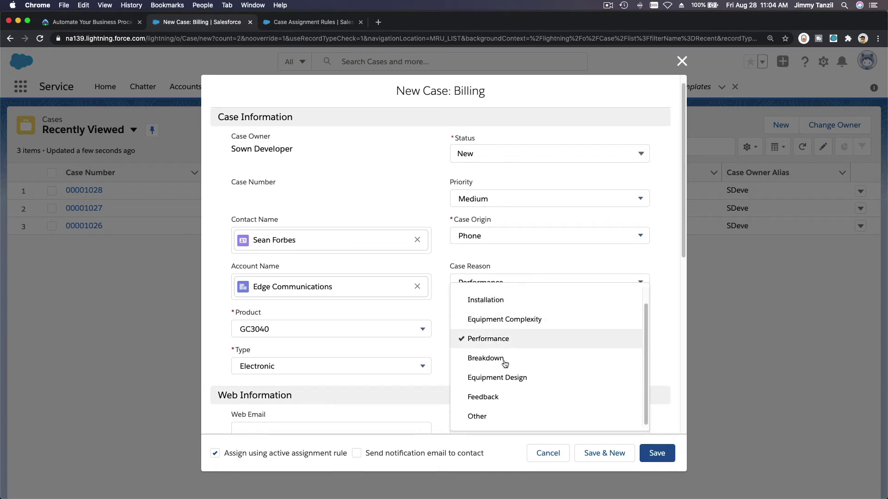
{"action": "left_click", "coordinate": [505, 419]}
Enter "Renew Warranty" as the subject in the case's description information
{"action": "scroll", "coordinate": [485, 359], "scroll_direction": "down", "scroll_amount": 6}
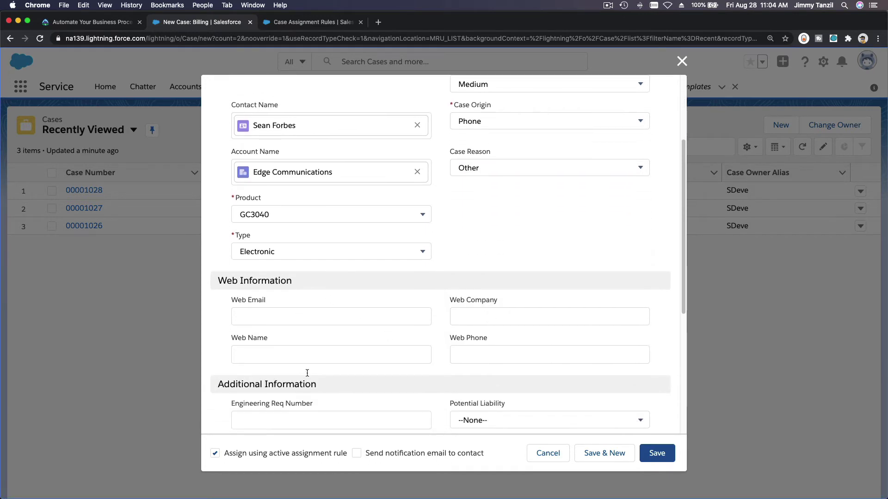
{"action": "left_click", "coordinate": [302, 346]}
{"action": "type", "text": "Renew Warranty"}
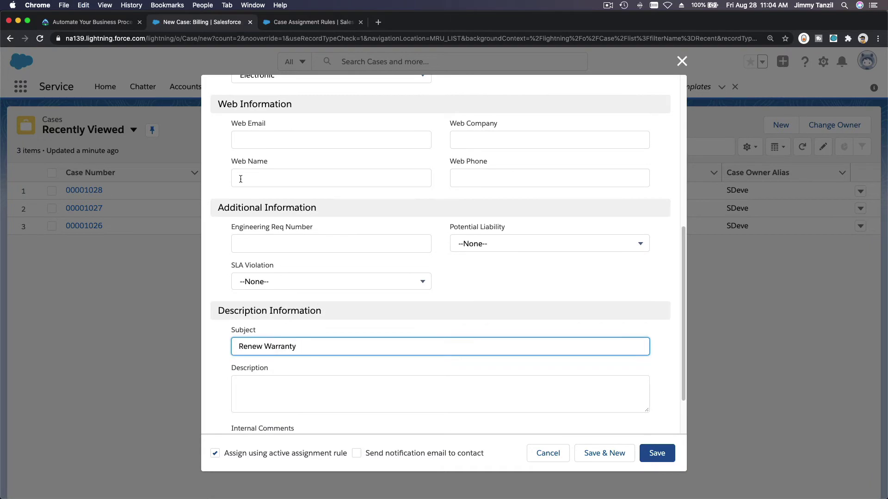
Copy "Client wants to renew warranty on laptop" from Trailhead's case details into the Salesforce case's description
{"action": "left_click", "coordinate": [108, 26]}
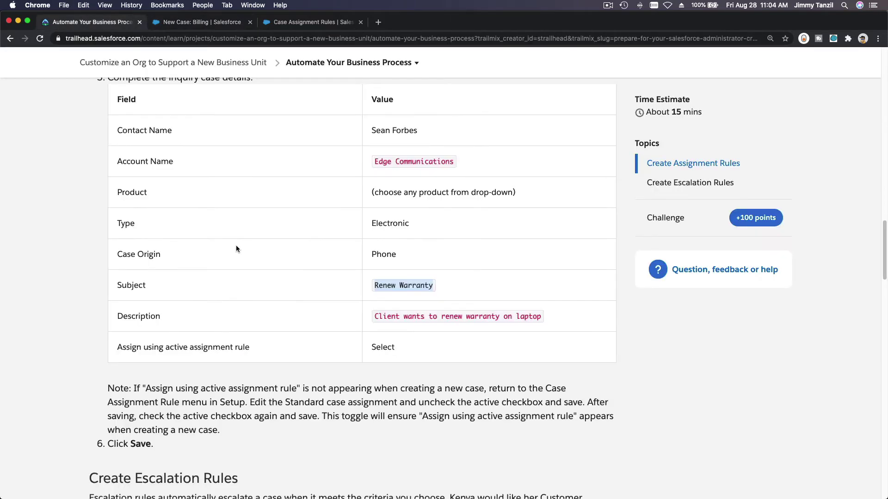
{"action": "triple_click", "coordinate": [394, 317]}
{"action": "key", "text": "super+c"}
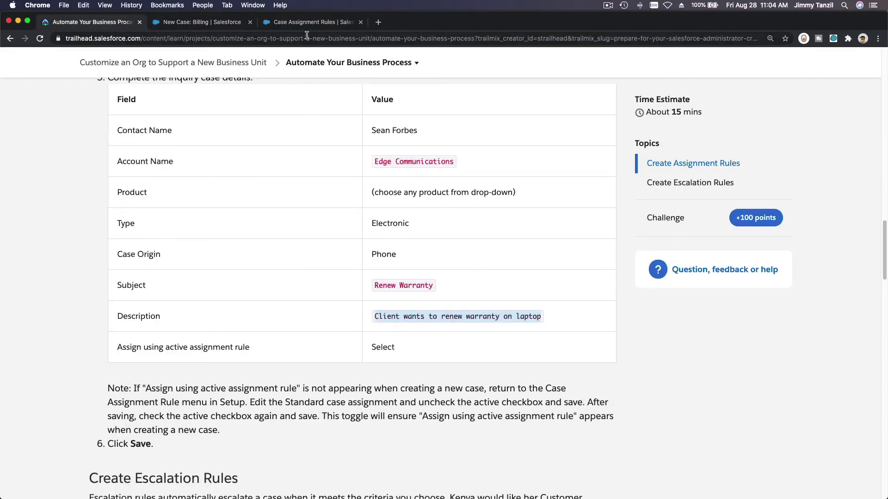
{"action": "left_click", "coordinate": [226, 24]}
{"action": "left_click", "coordinate": [348, 388]}
{"action": "key", "text": "super+v"}
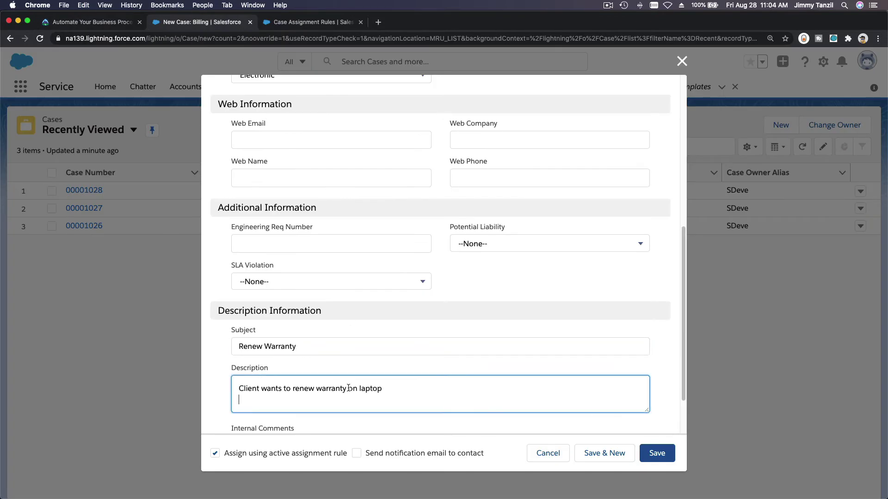
Save the new Billing case and dismiss the creation notification
{"action": "scroll", "coordinate": [443, 254], "scroll_direction": "down", "scroll_amount": 3}
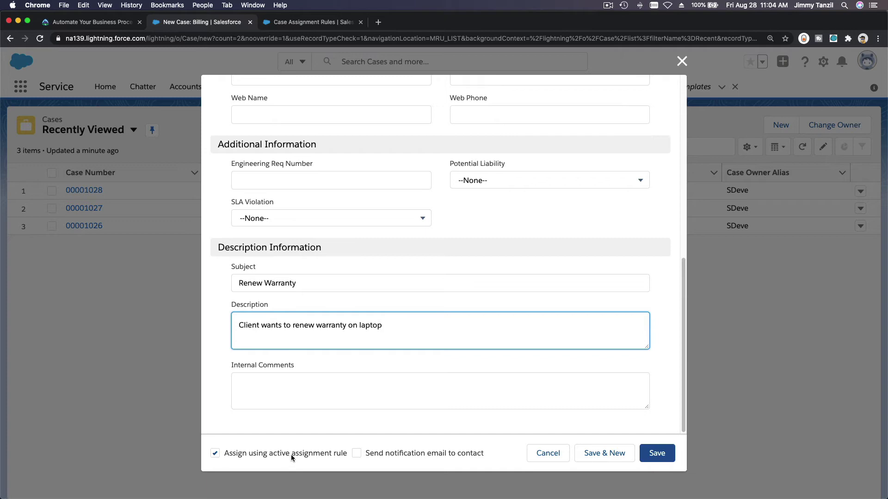
{"action": "left_click", "coordinate": [666, 451]}
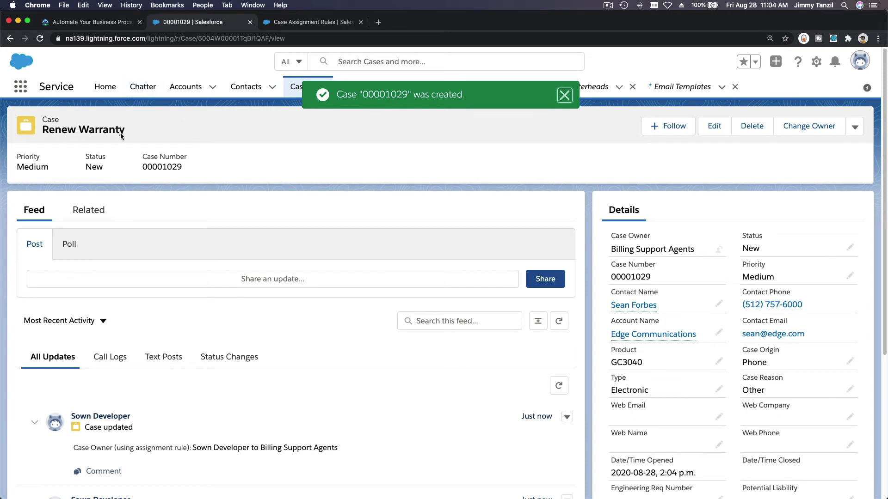
{"action": "left_click", "coordinate": [564, 101]}
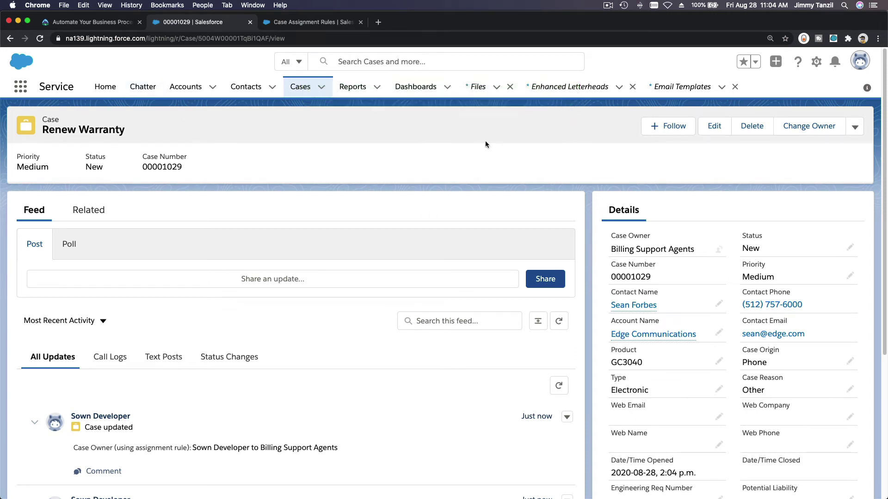
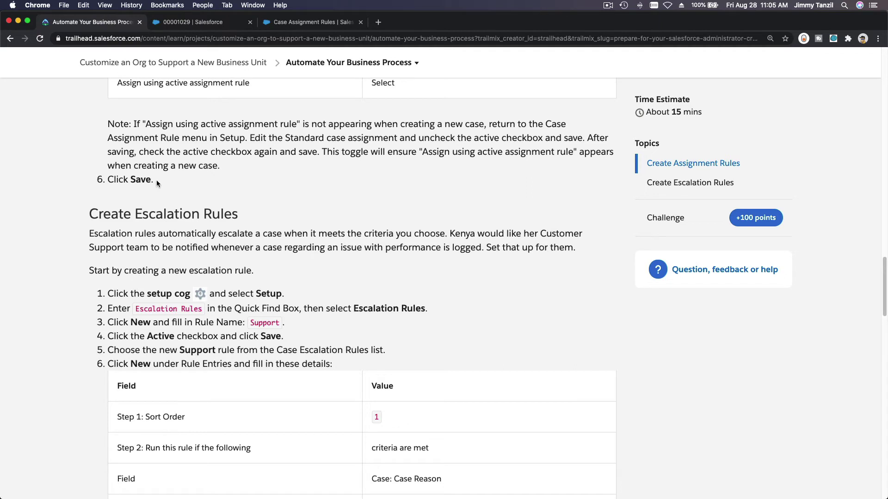
Read Trailhead's Create Escalation Rules instructions and open Escalation Rules in Salesforce Setup by searching for "esca"
{"action": "scroll", "coordinate": [188, 202], "scroll_direction": "down", "scroll_amount": 5}
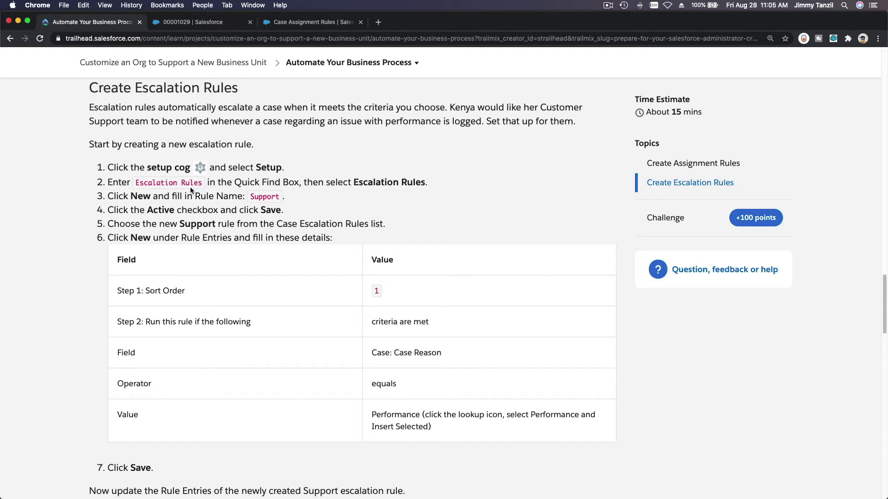
{"action": "left_click", "coordinate": [300, 30]}
{"action": "left_click", "coordinate": [72, 118]}
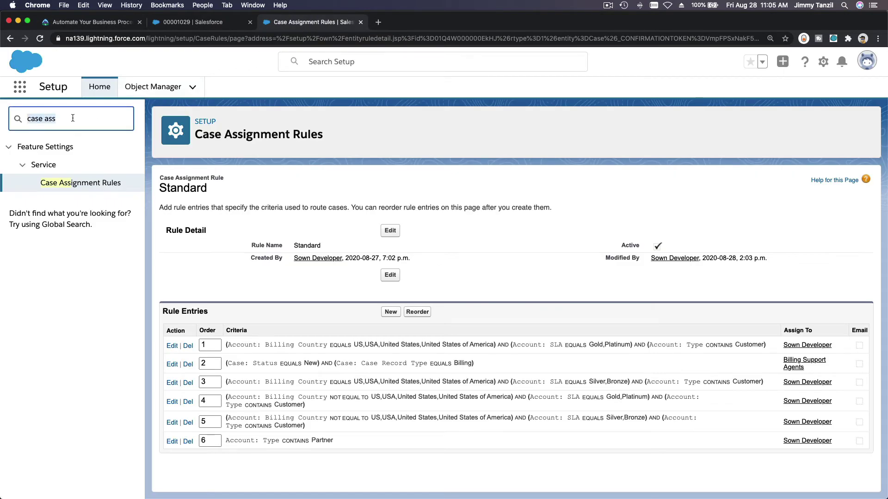
{"action": "type", "text": "w"}
{"action": "key", "text": "BackSpace"}
{"action": "type", "text": "es"}
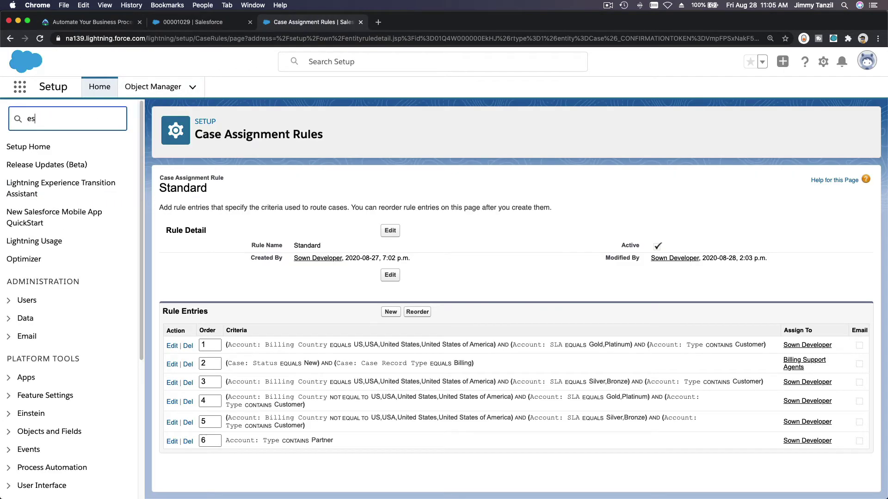
{"action": "type", "text": "ca"}
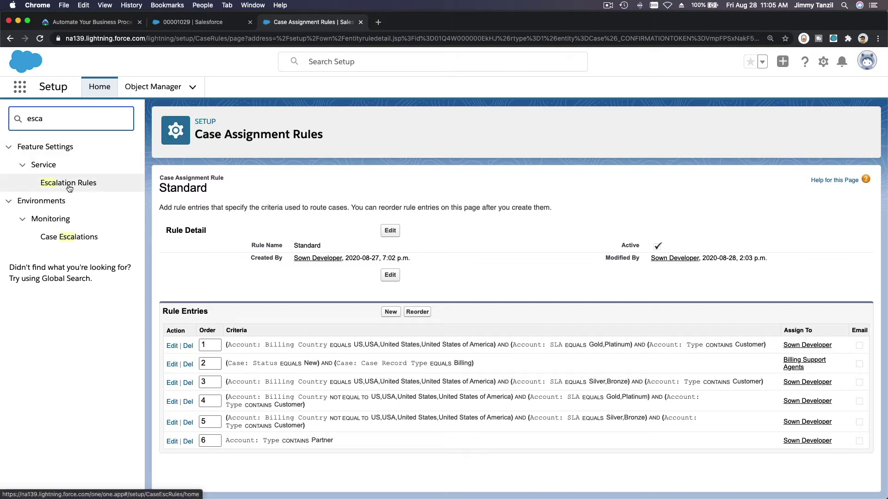
{"action": "left_click", "coordinate": [69, 185]}
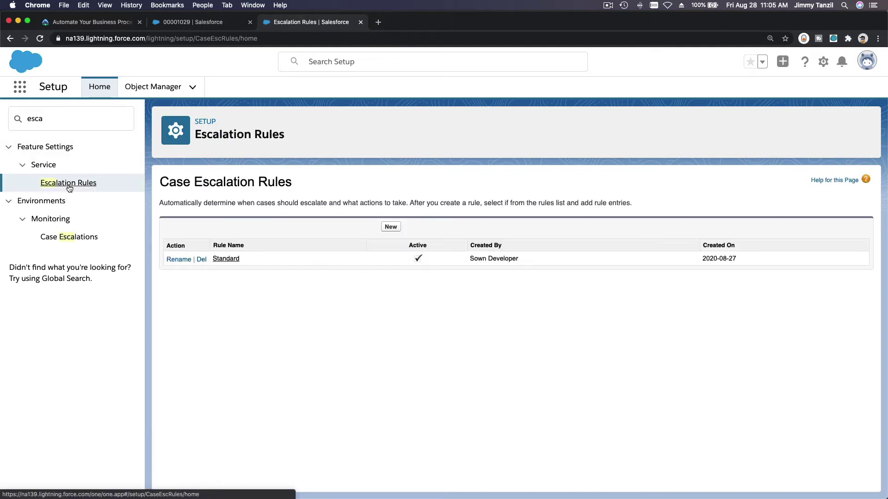
Check Trailhead's rule instructions, then create and save an active case escalation rule named "Support" in Salesforce Setup
{"action": "left_click", "coordinate": [81, 26]}
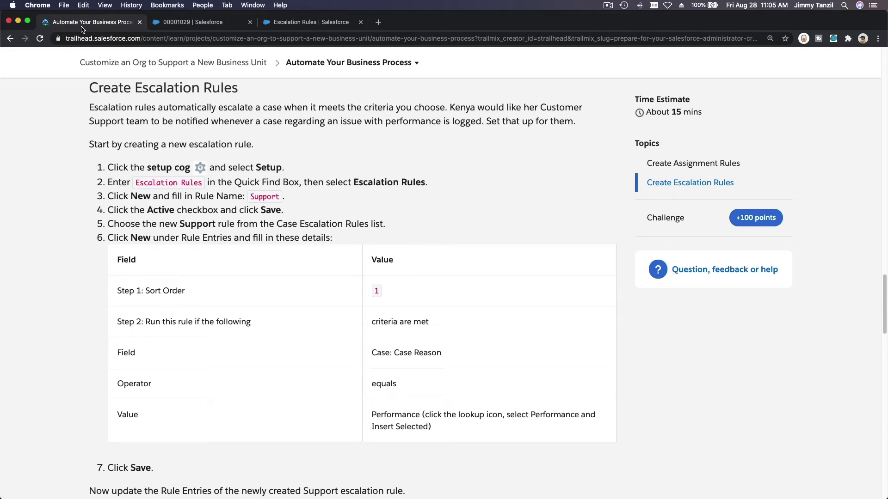
{"action": "left_click", "coordinate": [294, 24]}
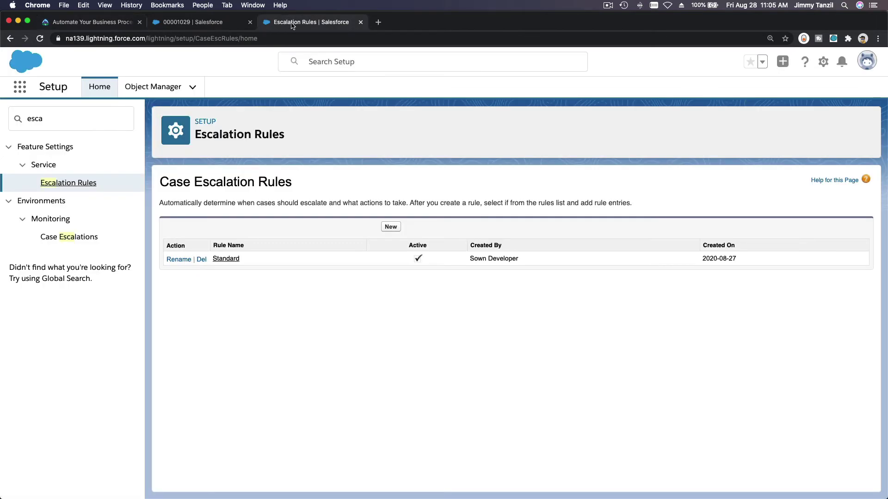
{"action": "left_click", "coordinate": [391, 228]}
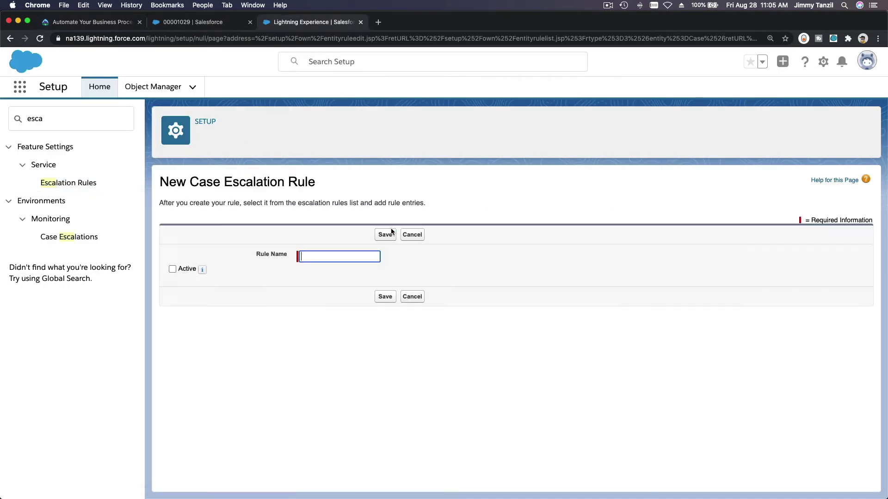
{"action": "type", "text": "Support"}
{"action": "left_click", "coordinate": [171, 270]}
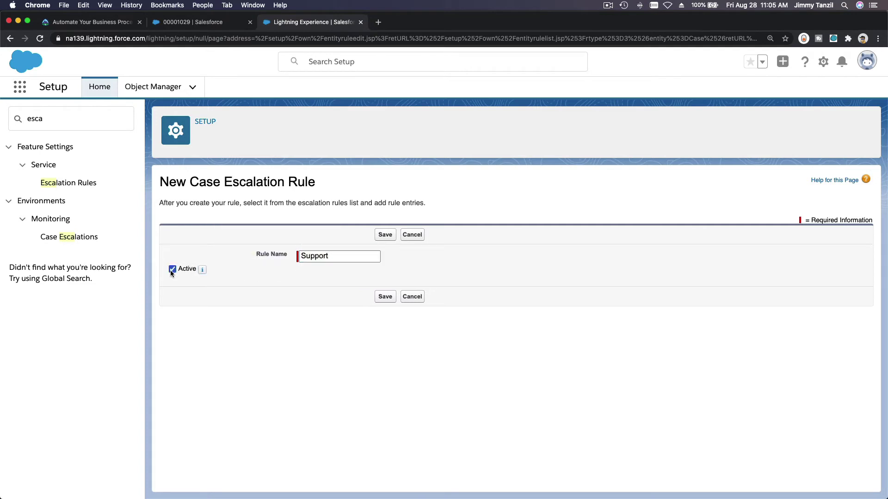
{"action": "left_click", "coordinate": [386, 234]}
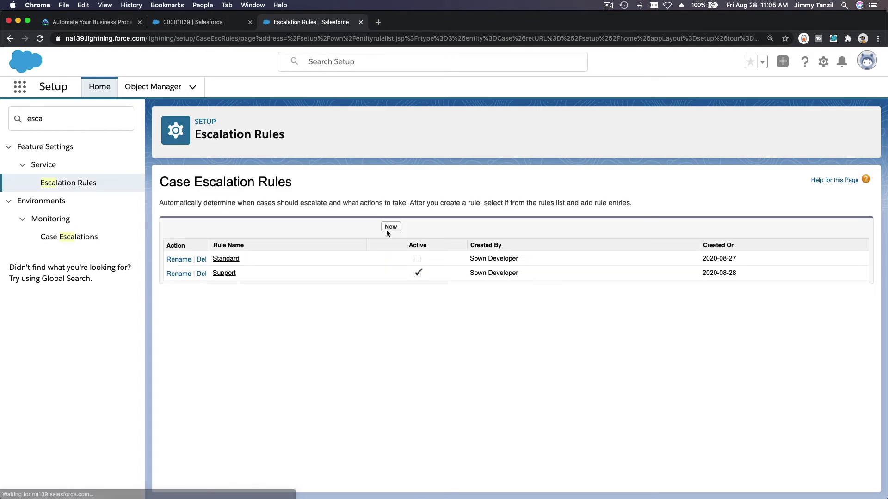
Open the Support escalation rule, consult Trailhead's rule entry details, and start a new rule entry with sort order 1
{"action": "left_click", "coordinate": [229, 273]}
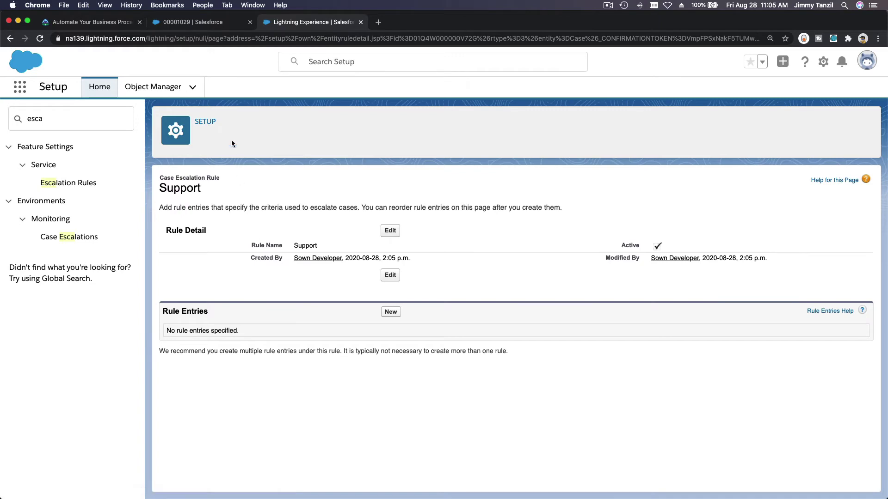
{"action": "left_click", "coordinate": [117, 27]}
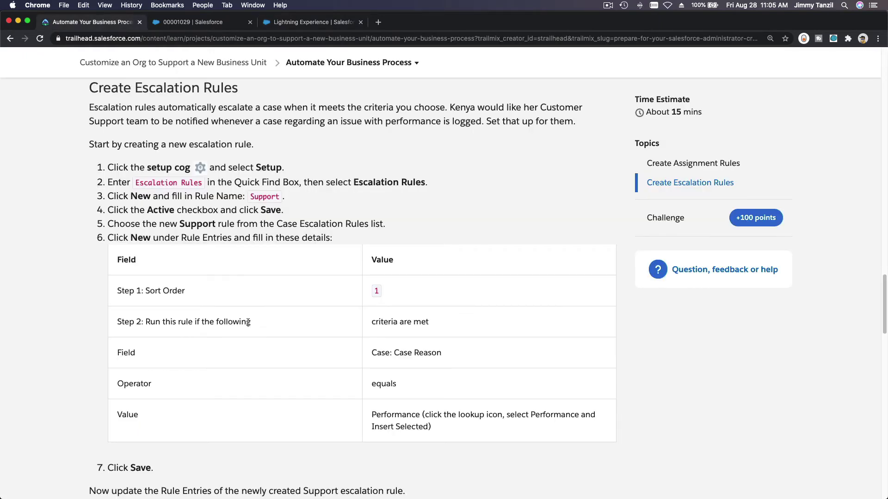
{"action": "scroll", "coordinate": [248, 321], "scroll_direction": "down", "scroll_amount": 1}
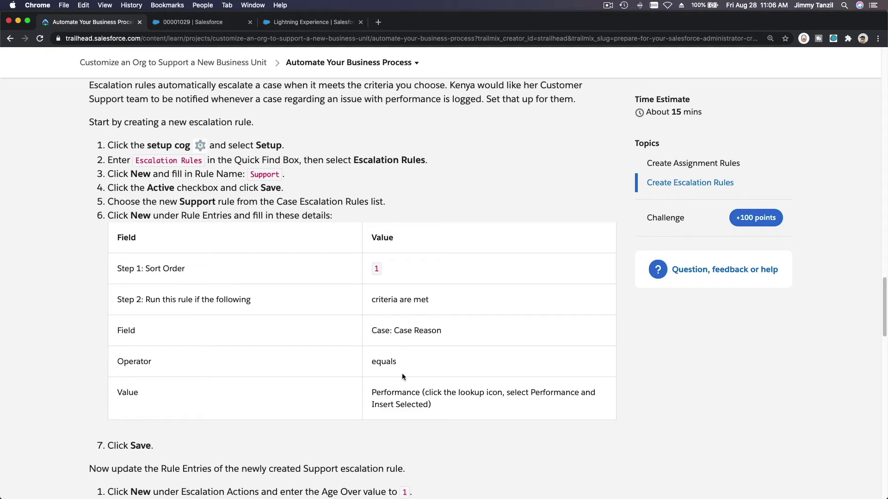
{"action": "left_click", "coordinate": [319, 23]}
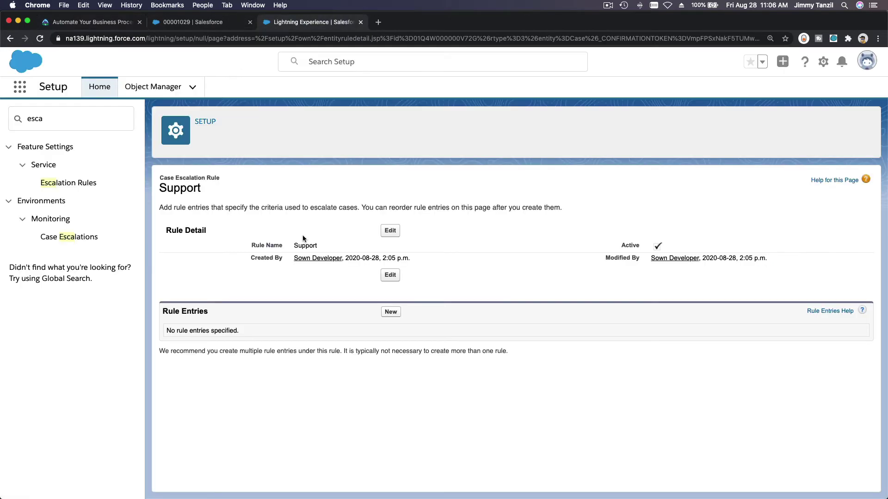
{"action": "left_click", "coordinate": [391, 312]}
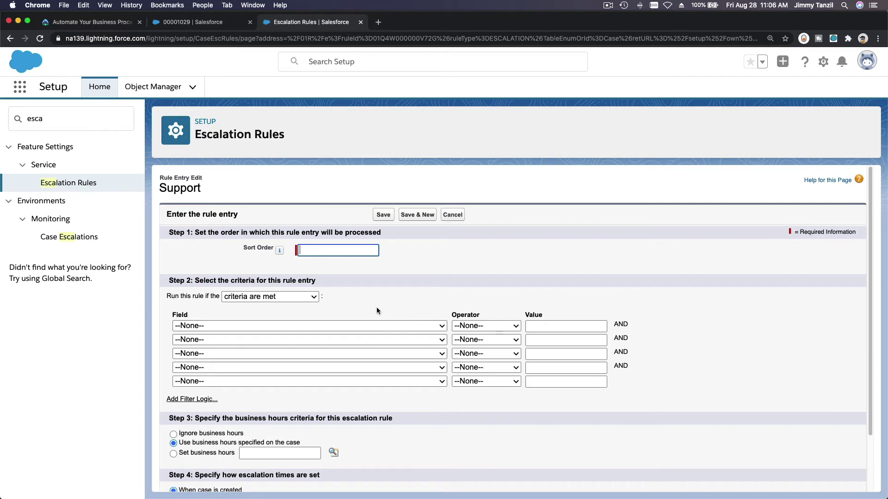
{"action": "type", "text": "1"}
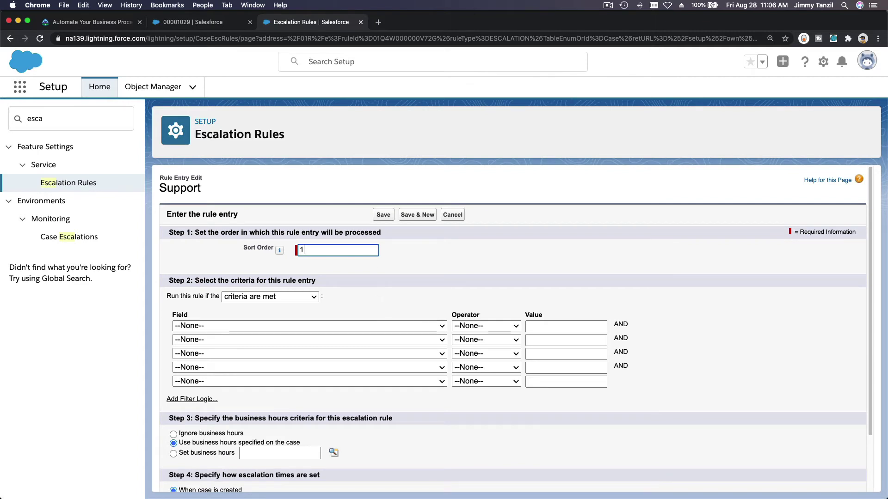
Set the rule entry's first criterion to Case: Case Reason equals Performance, picking the value through the lookup
{"action": "left_click", "coordinate": [337, 326]}
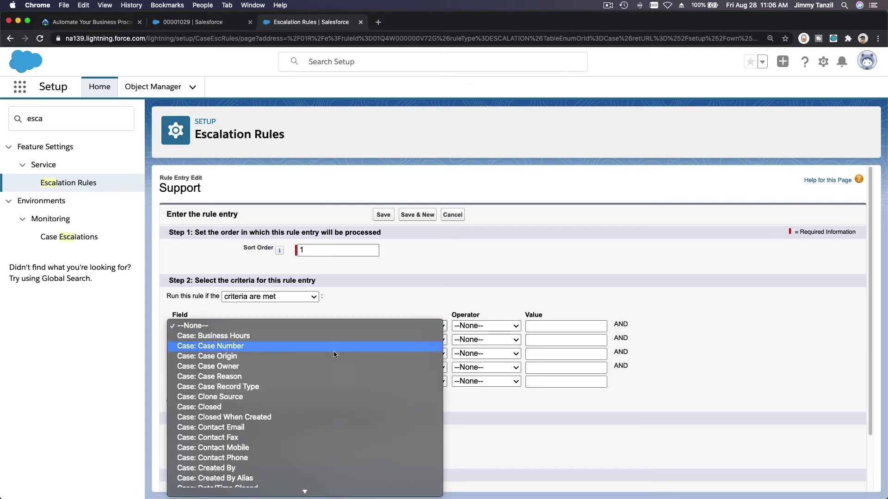
{"action": "left_click", "coordinate": [334, 376]}
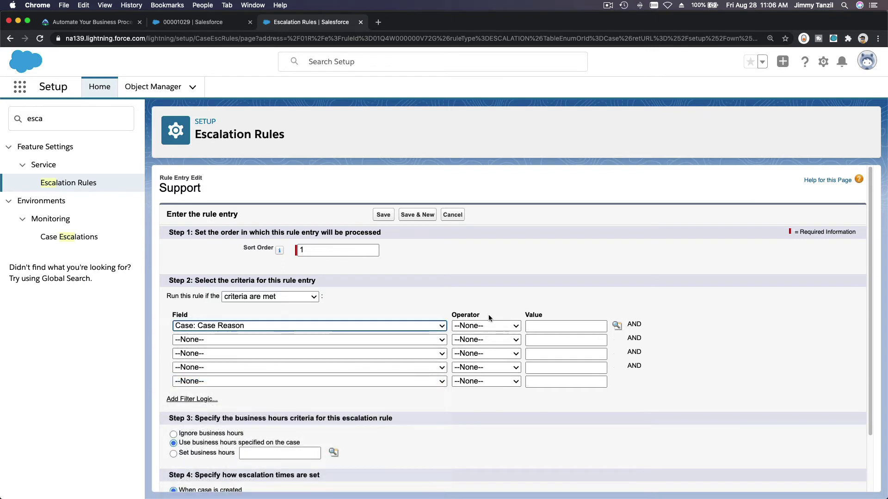
{"action": "left_click", "coordinate": [488, 326]}
{"action": "left_click", "coordinate": [487, 334]}
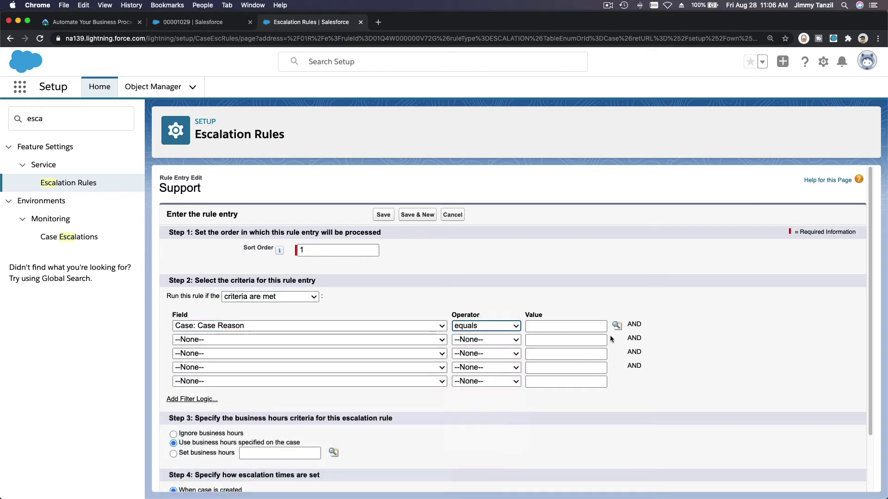
{"action": "left_click", "coordinate": [616, 326]}
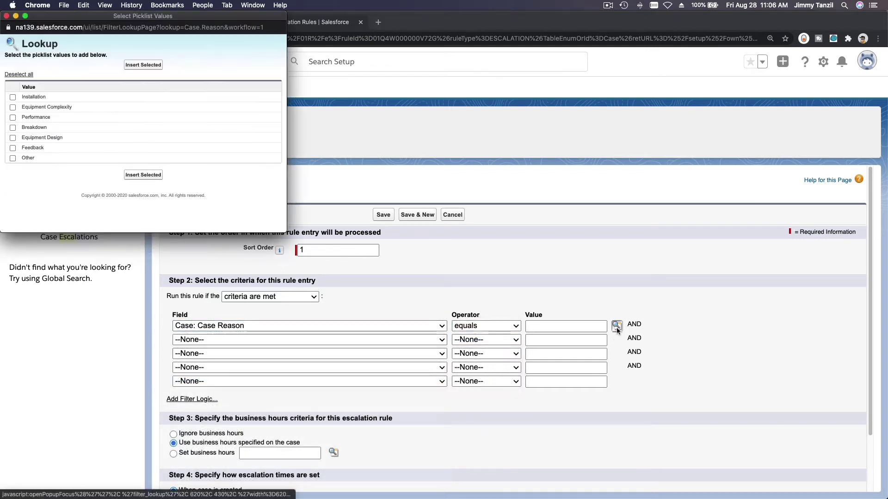
{"action": "left_click", "coordinate": [48, 119]}
{"action": "left_click", "coordinate": [162, 65]}
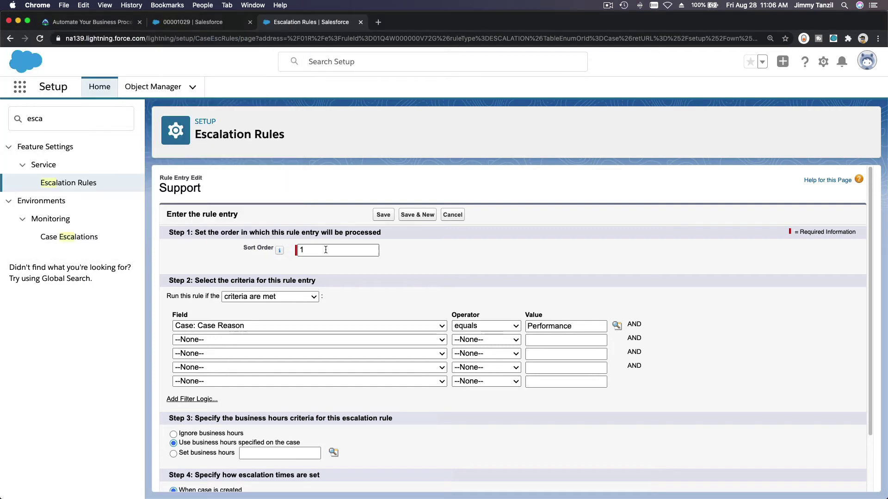
Compare the rule entry's remaining settings with Trailhead's instructions and save the entry
{"action": "scroll", "coordinate": [476, 293], "scroll_direction": "down", "scroll_amount": 2}
{"action": "scroll", "coordinate": [477, 297], "scroll_direction": "down", "scroll_amount": 1}
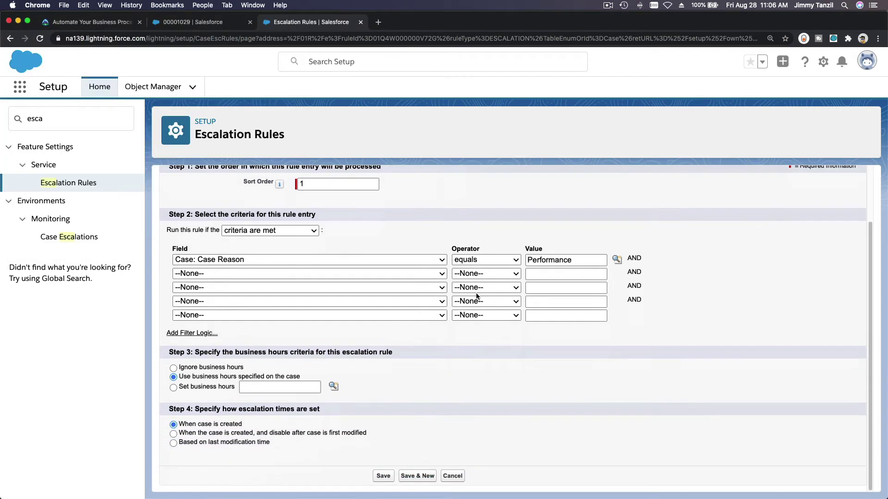
{"action": "left_click", "coordinate": [93, 23]}
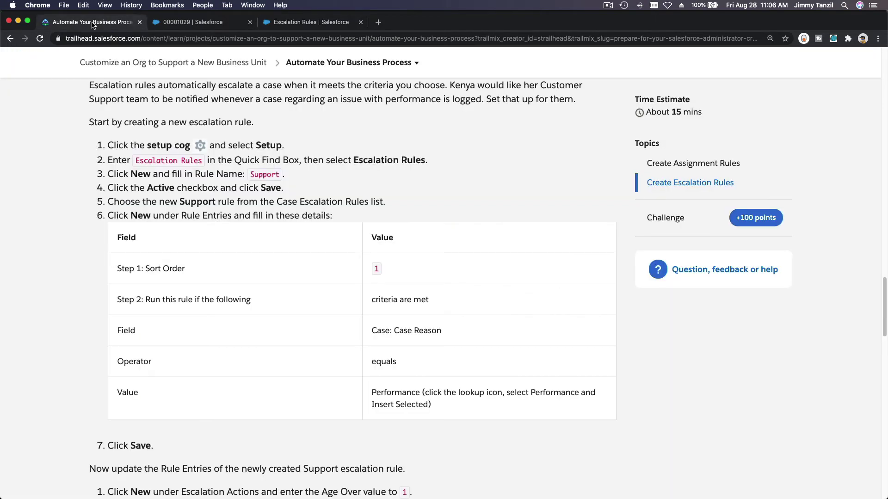
{"action": "scroll", "coordinate": [280, 309], "scroll_direction": "down", "scroll_amount": 5}
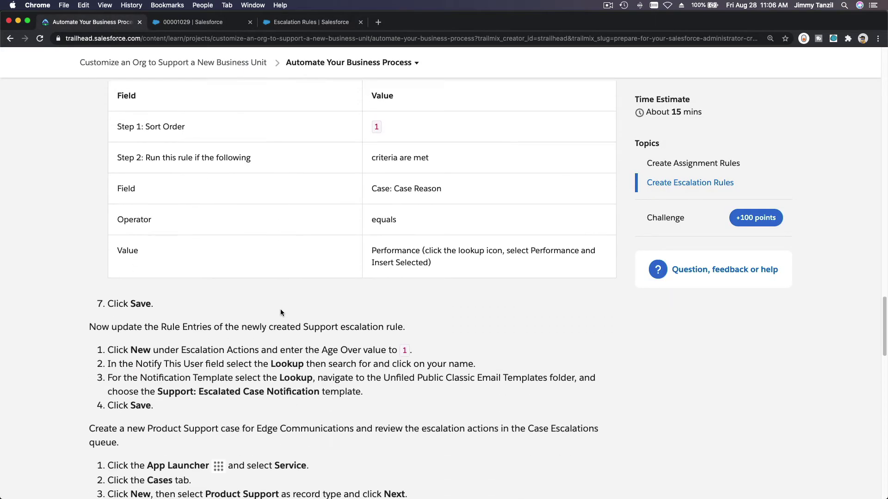
{"action": "left_click", "coordinate": [307, 22]}
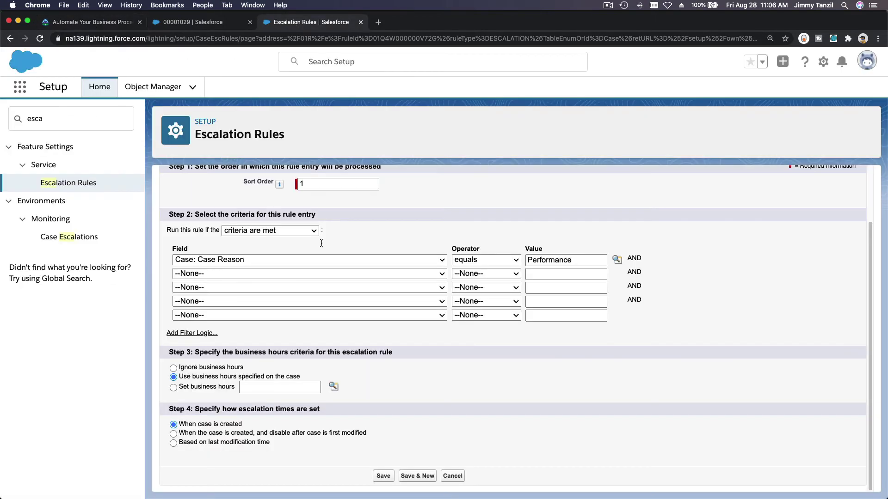
{"action": "left_click", "coordinate": [383, 476]}
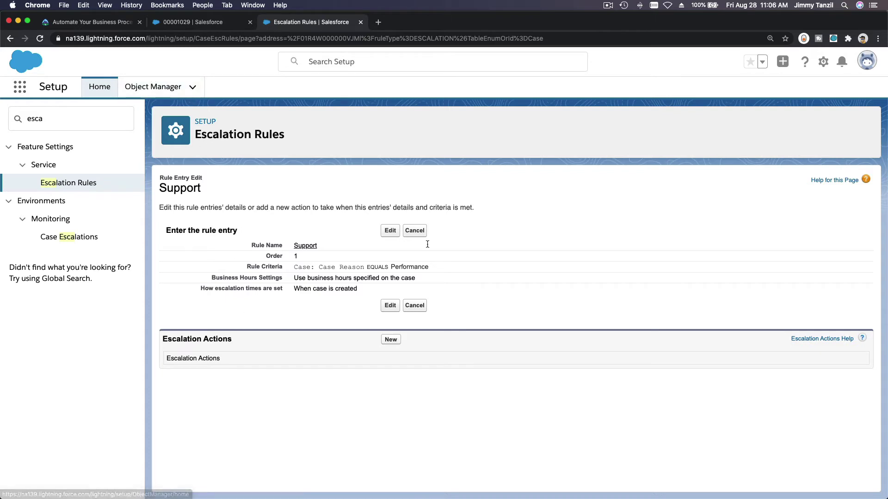
Read Trailhead's escalation action instructions, then start a new escalation action with Age Over set to 1 and 0 minutes
{"action": "triple_click", "coordinate": [243, 136]}
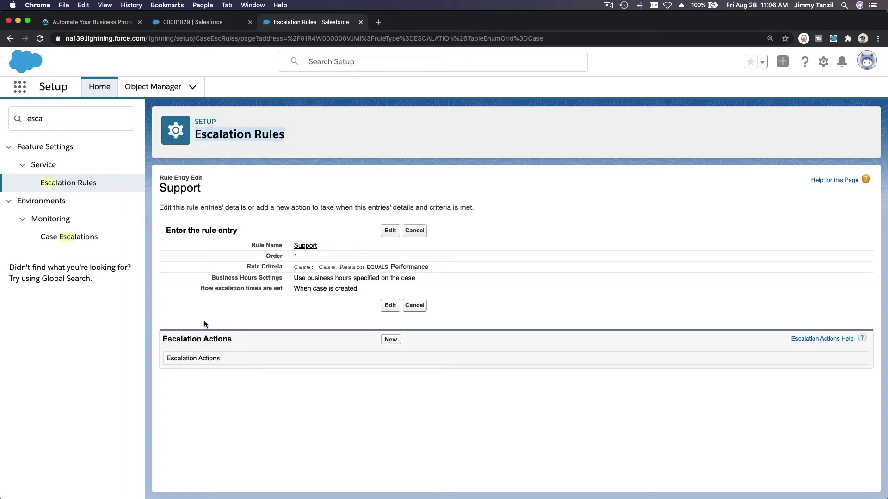
{"action": "left_click", "coordinate": [110, 22]}
{"action": "scroll", "coordinate": [264, 326], "scroll_direction": "down", "scroll_amount": 3}
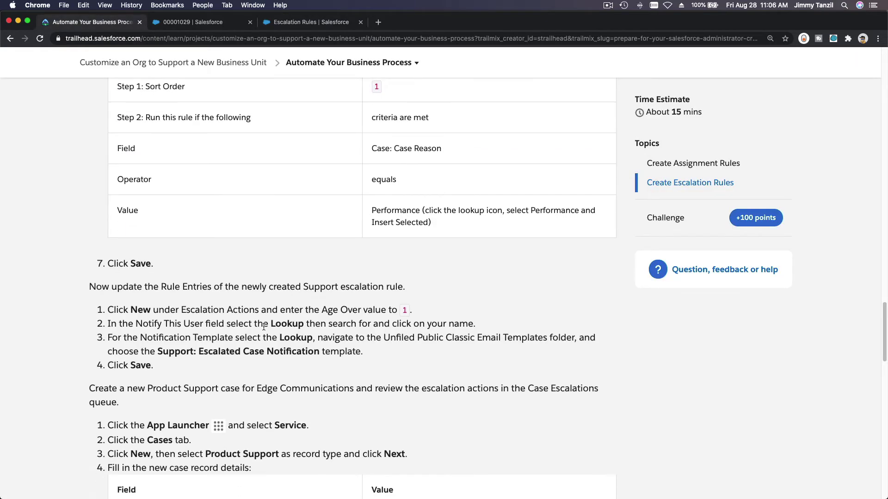
{"action": "scroll", "coordinate": [263, 327], "scroll_direction": "down", "scroll_amount": 3}
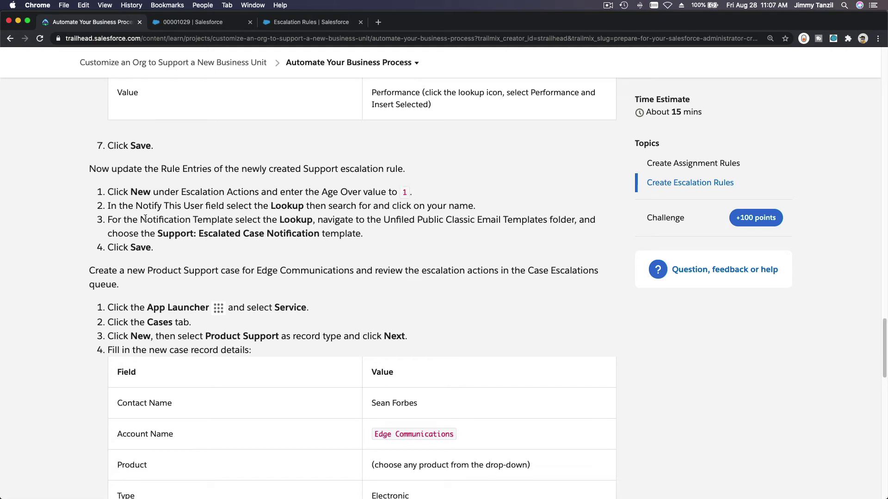
{"action": "left_click", "coordinate": [286, 24]}
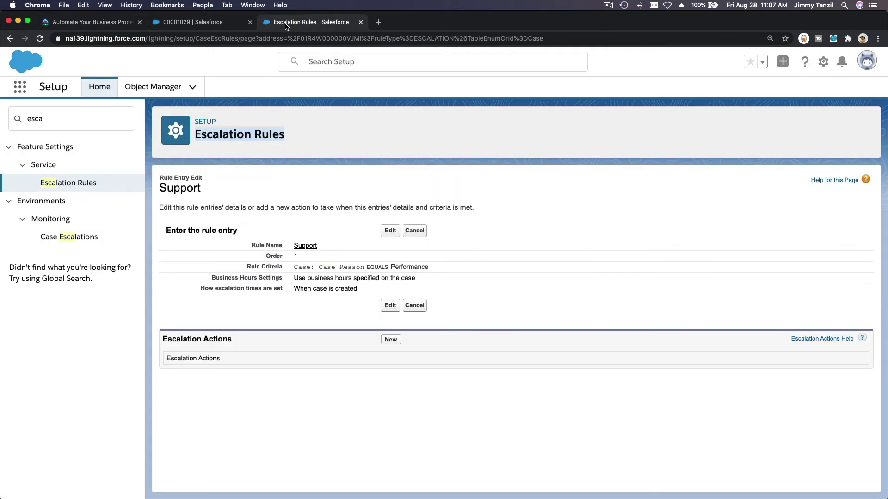
{"action": "left_click", "coordinate": [390, 340]}
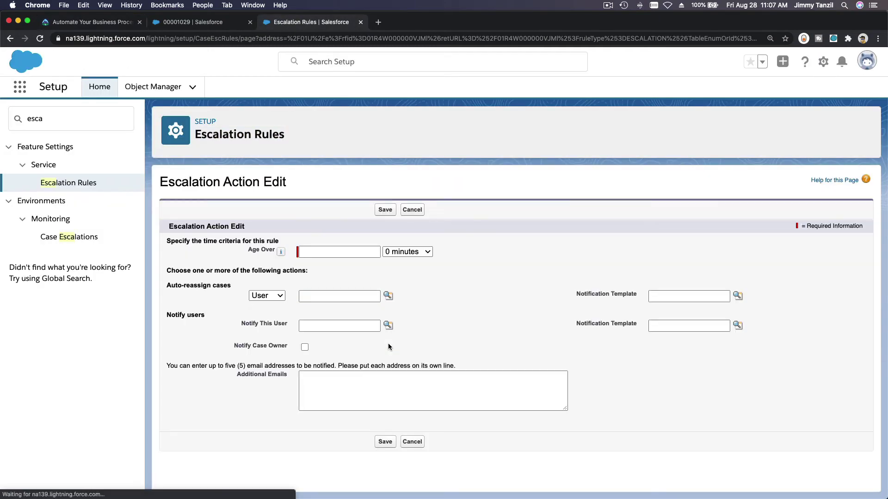
{"action": "left_click", "coordinate": [359, 253]}
{"action": "type", "text": "1"}
{"action": "left_click", "coordinate": [408, 256]}
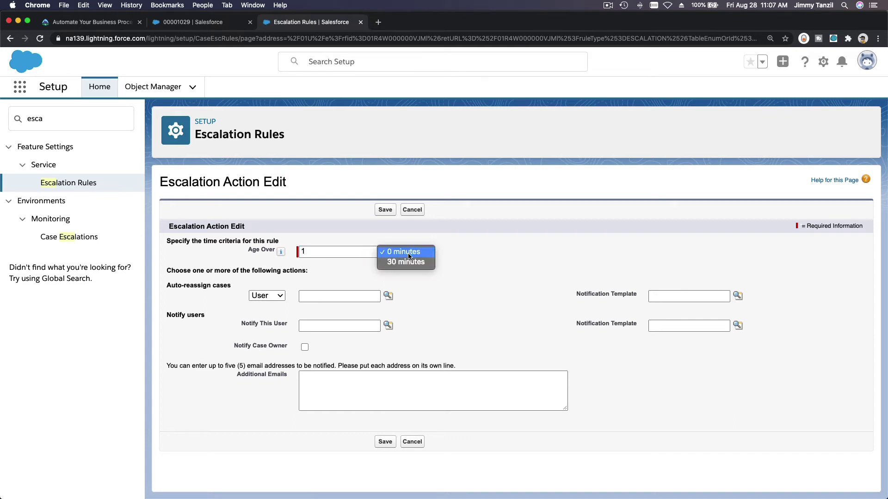
{"action": "left_click", "coordinate": [404, 235]}
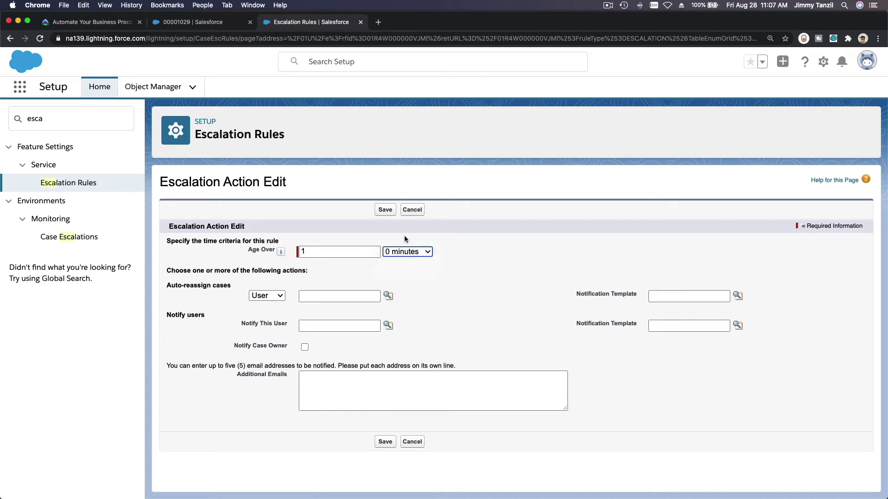
{"action": "left_click", "coordinate": [363, 236]}
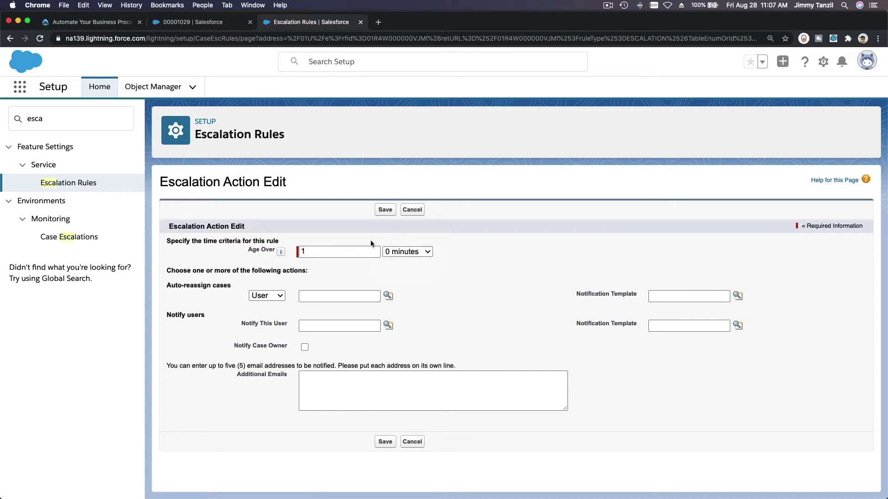
Assign your own user account in the escalation action's auto-reassign user field and recheck Trailhead's Notify This User instructions
{"action": "left_click", "coordinate": [106, 23]}
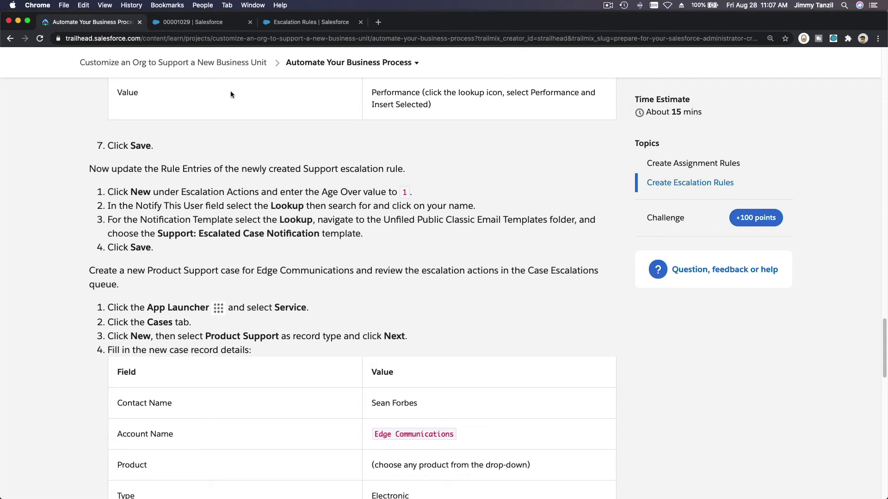
{"action": "left_click", "coordinate": [293, 23]}
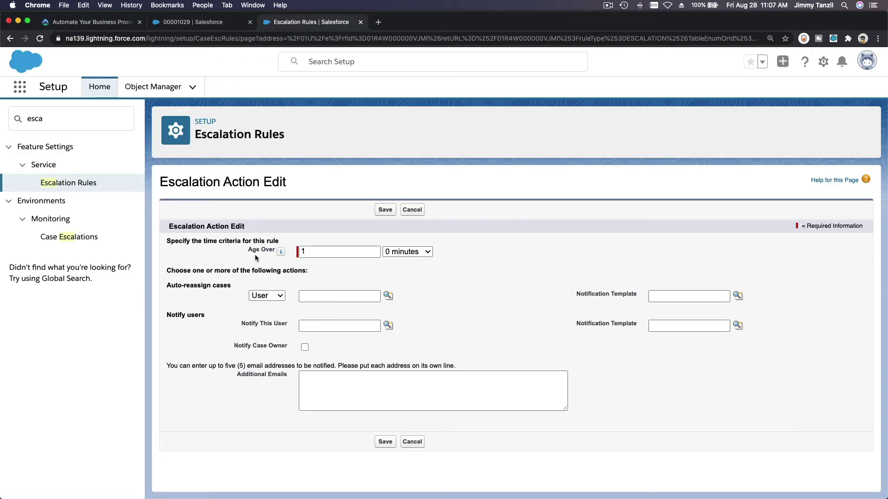
{"action": "left_click", "coordinate": [388, 296]}
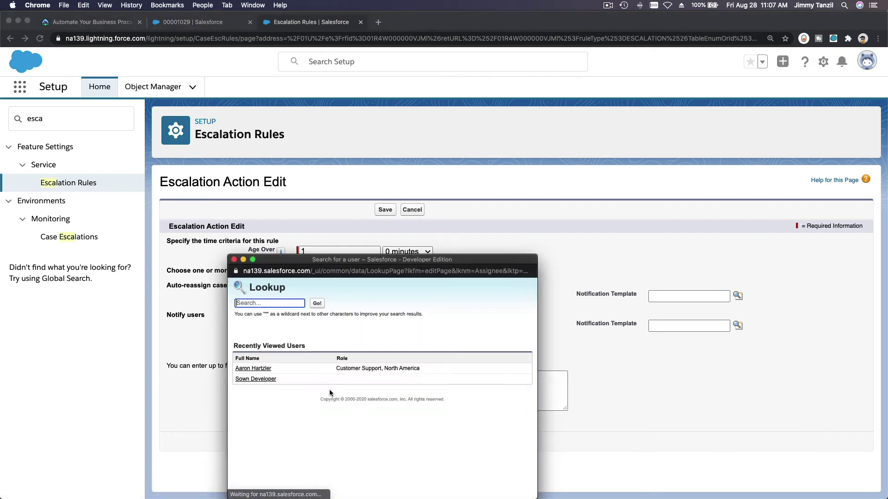
{"action": "left_click", "coordinate": [259, 379]}
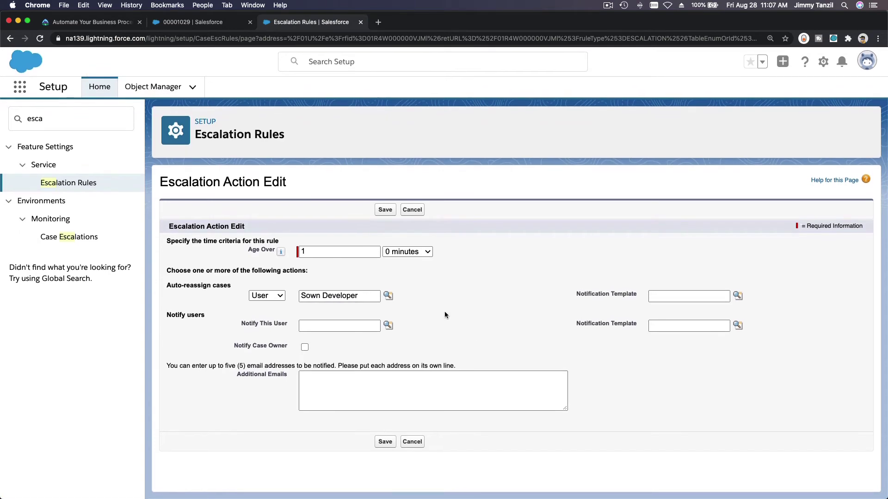
{"action": "left_click", "coordinate": [89, 26]}
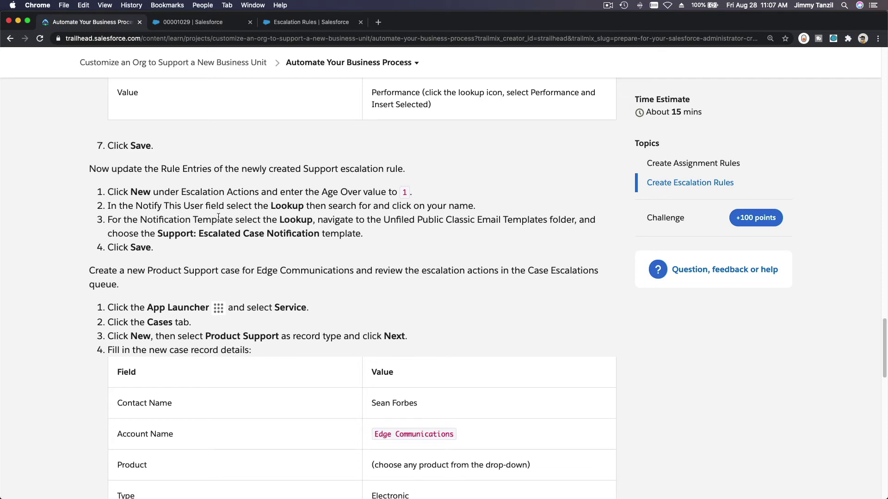
{"action": "left_click", "coordinate": [285, 27]}
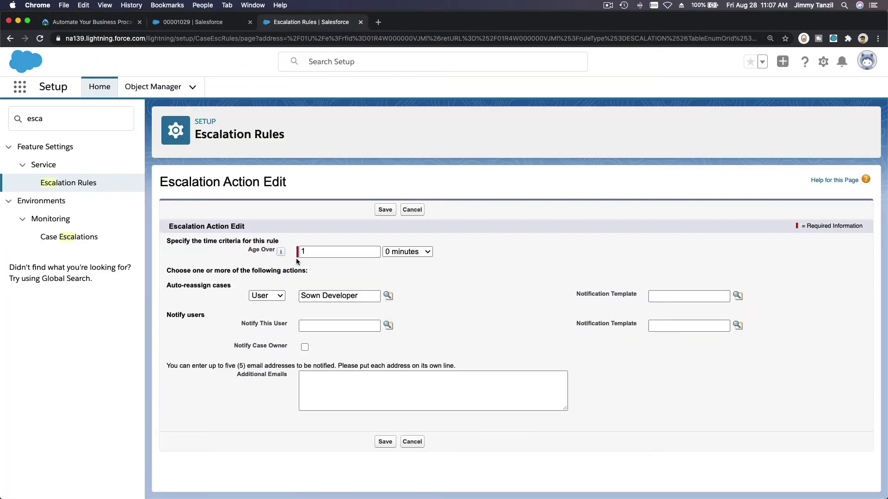
Clear the auto-reassign user from the escalation action and pick your own user account for Notify This User through the lookup
{"action": "left_click", "coordinate": [323, 301]}
{"action": "triple_click", "coordinate": [328, 300]}
{"action": "key", "text": "BackSpace"}
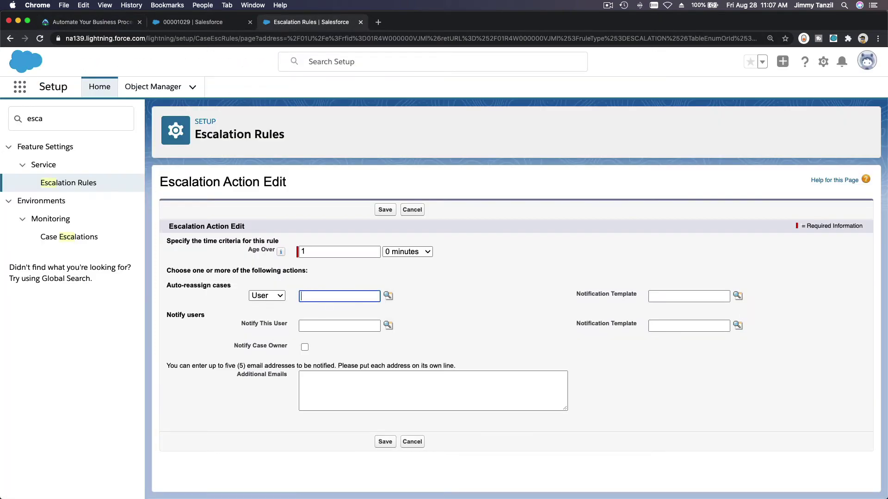
{"action": "left_click", "coordinate": [388, 325]}
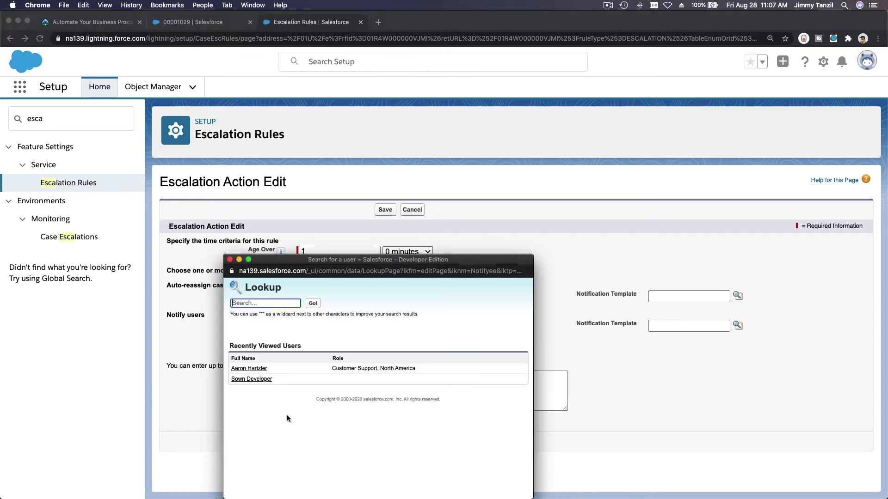
{"action": "left_click", "coordinate": [265, 382]}
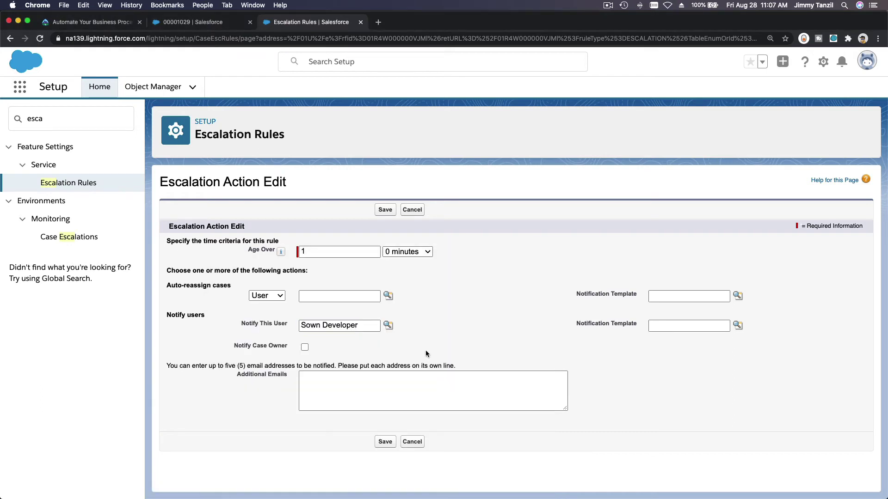
Check Trailhead's Notification Template instructions and browse the Unfiled Public Classic Email Templates in the notify-user template lookup
{"action": "left_click", "coordinate": [94, 24]}
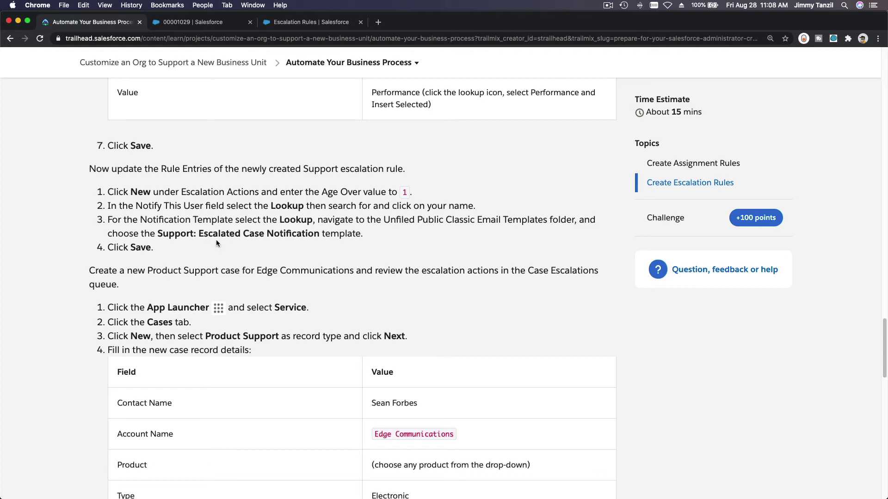
{"action": "left_click", "coordinate": [303, 29]}
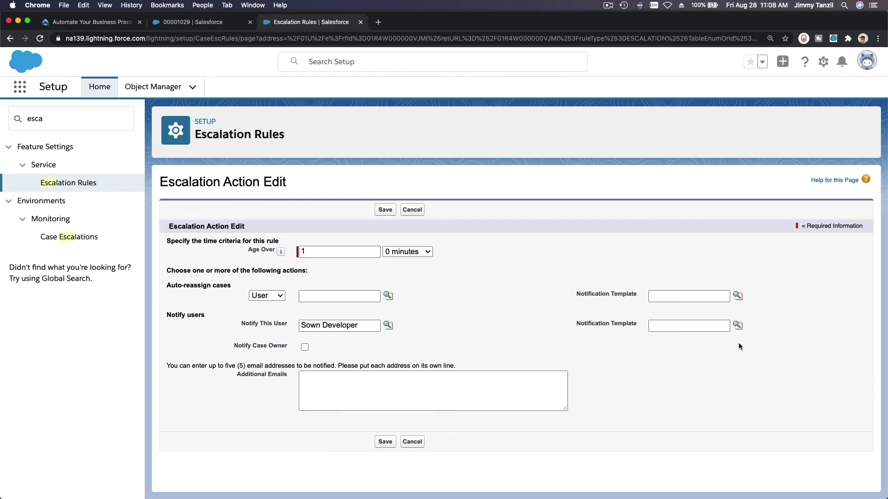
{"action": "left_click", "coordinate": [737, 325]}
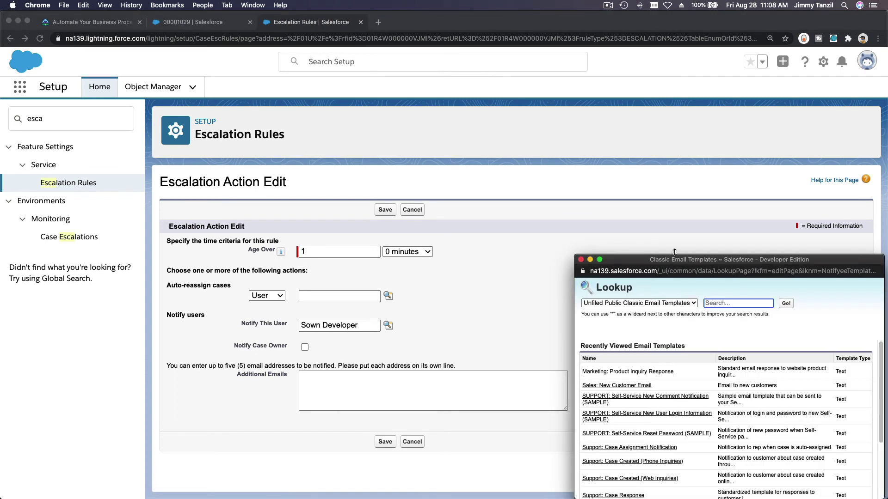
{"action": "left_click_drag", "start_coordinate": [678, 262], "coordinate": [396, 186]}
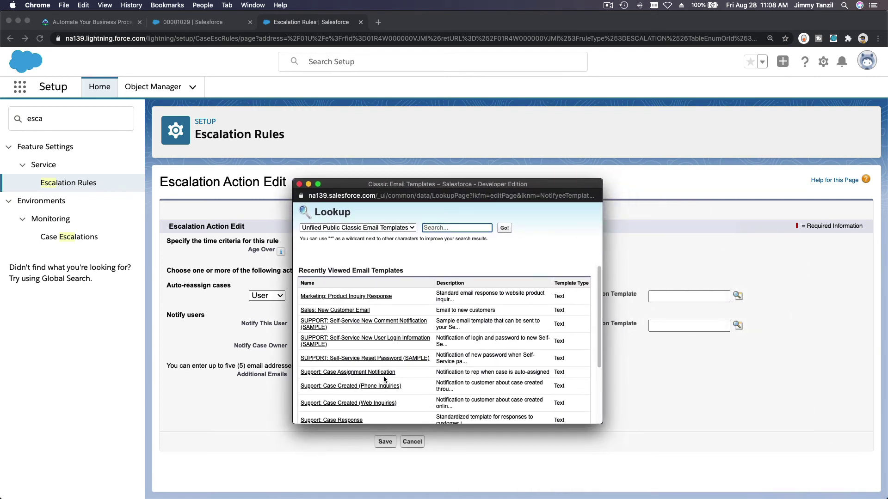
{"action": "scroll", "coordinate": [412, 378], "scroll_direction": "down", "scroll_amount": 1}
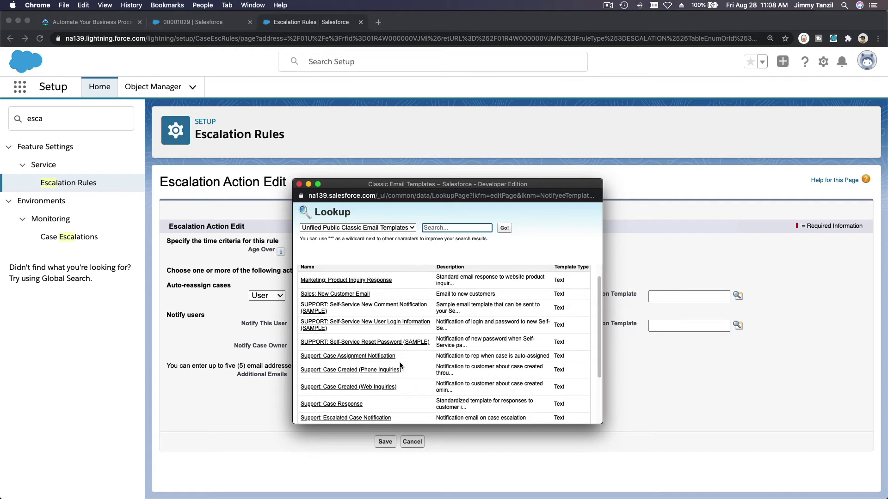
{"action": "left_click", "coordinate": [103, 23]}
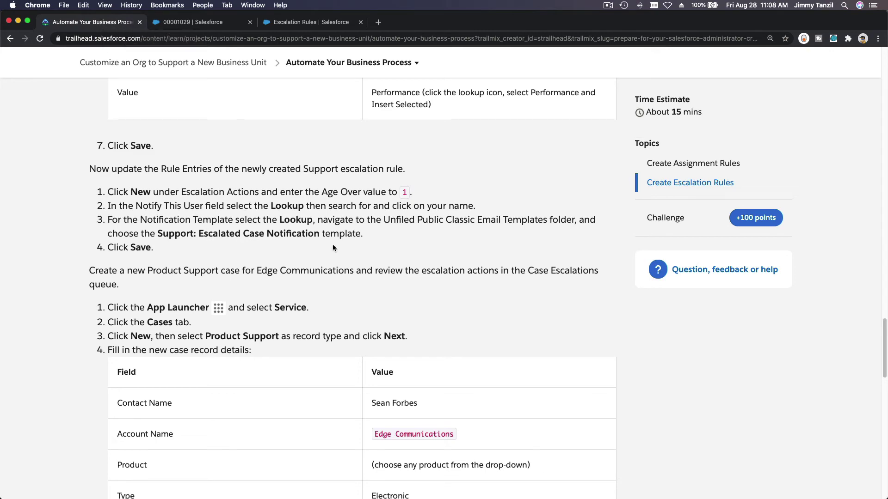
{"action": "left_click", "coordinate": [310, 22]}
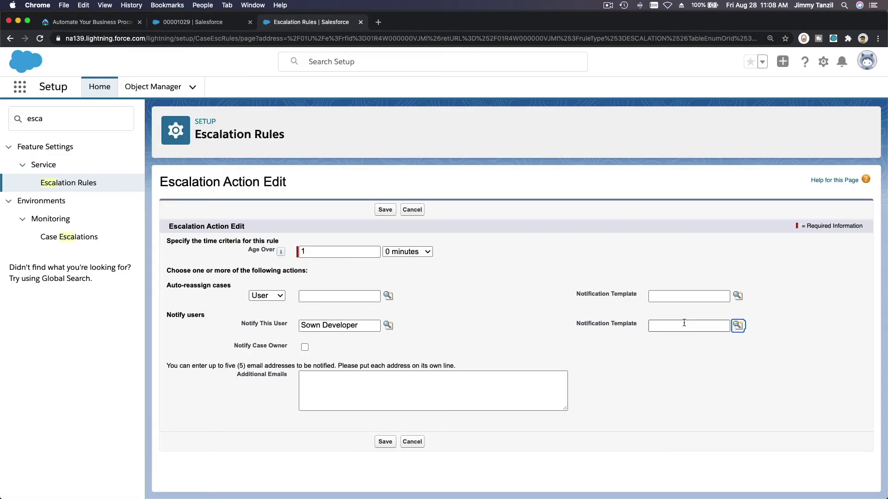
Search the email templates for "escalated" and set the Notify This User notification template to Support: Escalated Case Notification
{"action": "left_click", "coordinate": [737, 325]}
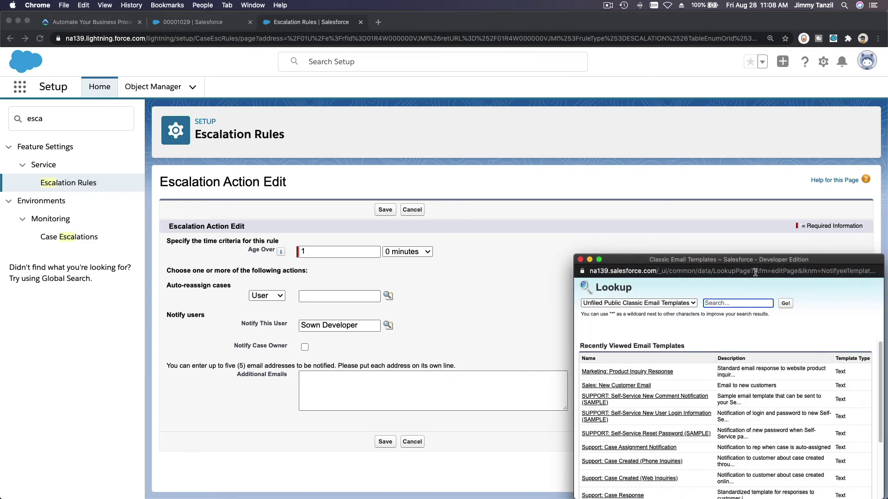
{"action": "left_click_drag", "start_coordinate": [751, 260], "coordinate": [433, 180]}
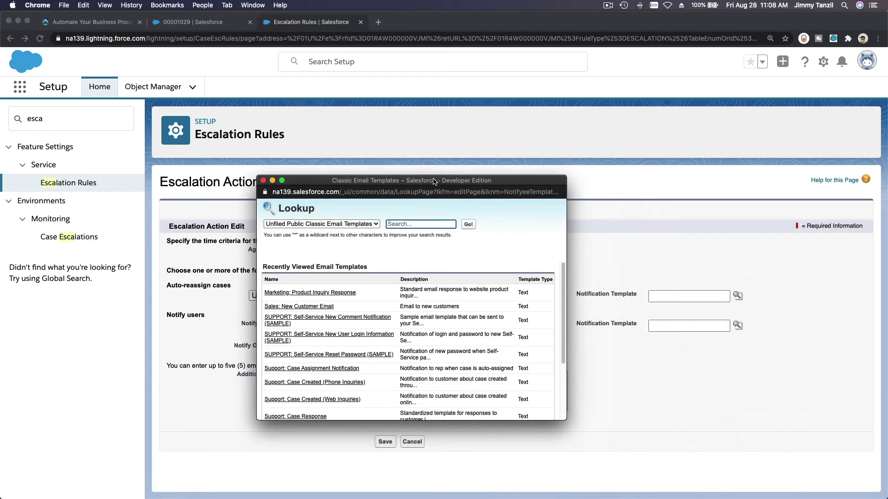
{"action": "left_click", "coordinate": [433, 222]}
{"action": "type", "text": "esca"}
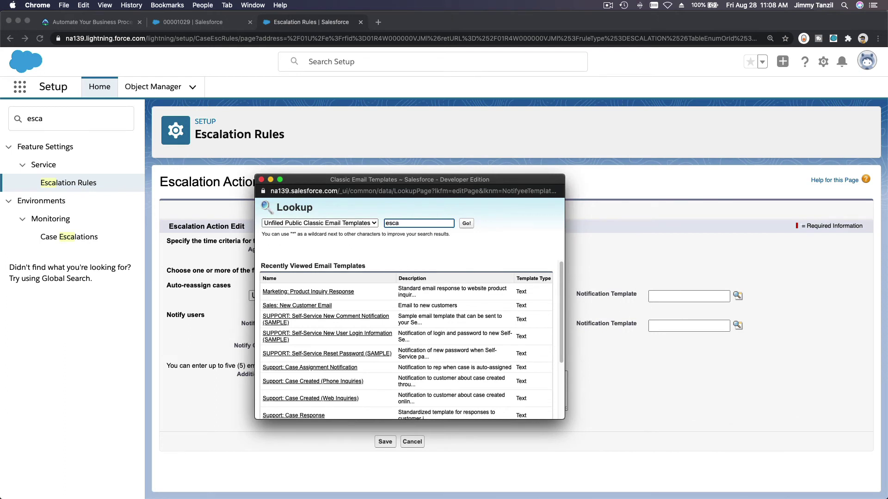
{"action": "type", "text": "lated"}
{"action": "key", "text": "Return"}
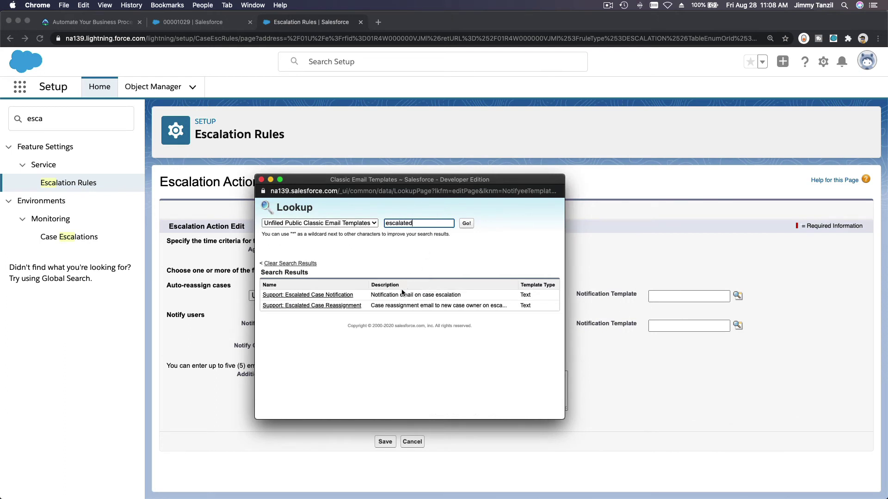
{"action": "left_click", "coordinate": [335, 295]}
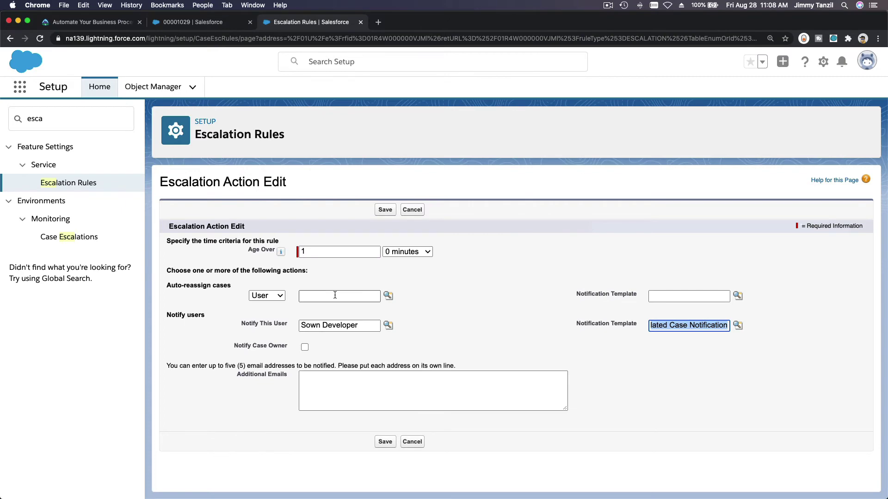
{"action": "left_click", "coordinate": [440, 331]}
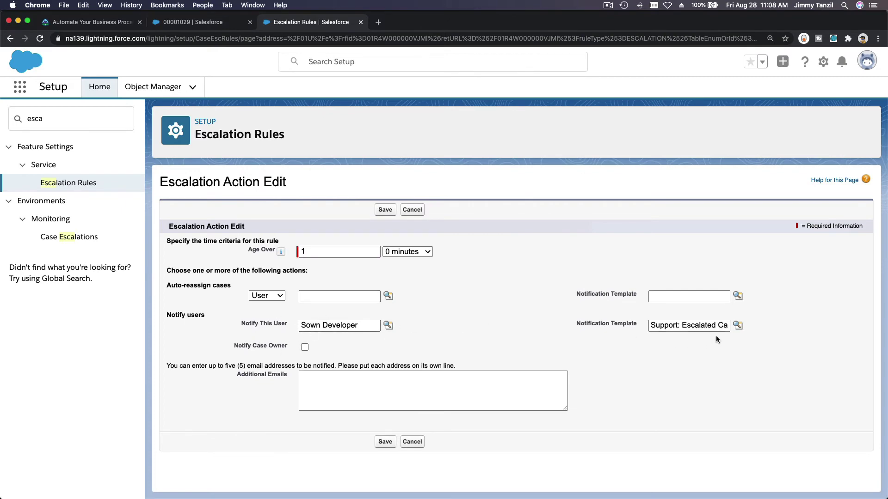
Compare the escalation action with Trailhead's instructions and save it
{"action": "left_click", "coordinate": [98, 22]}
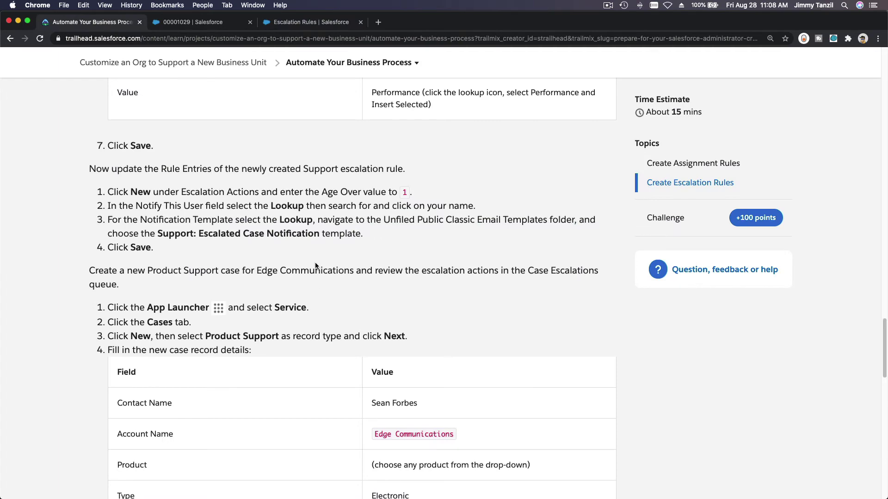
{"action": "left_click", "coordinate": [318, 22]}
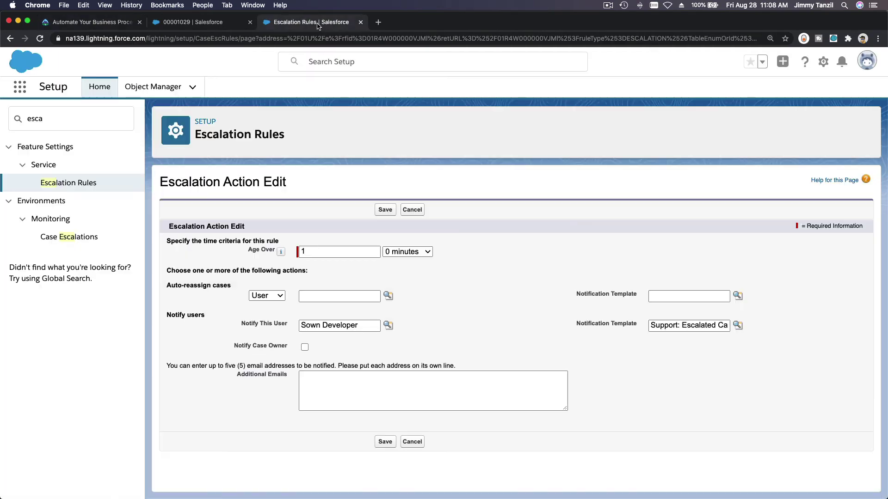
{"action": "left_click", "coordinate": [382, 443]}
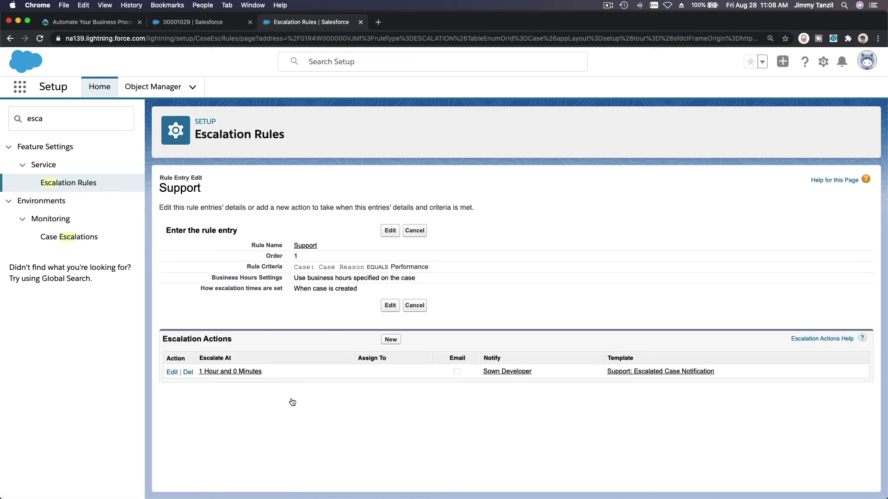
Read Trailhead's instructions and field values for creating a new Product Support case for Edge Communications
{"action": "left_click", "coordinate": [111, 23]}
{"action": "scroll", "coordinate": [295, 295], "scroll_direction": "down", "scroll_amount": 3}
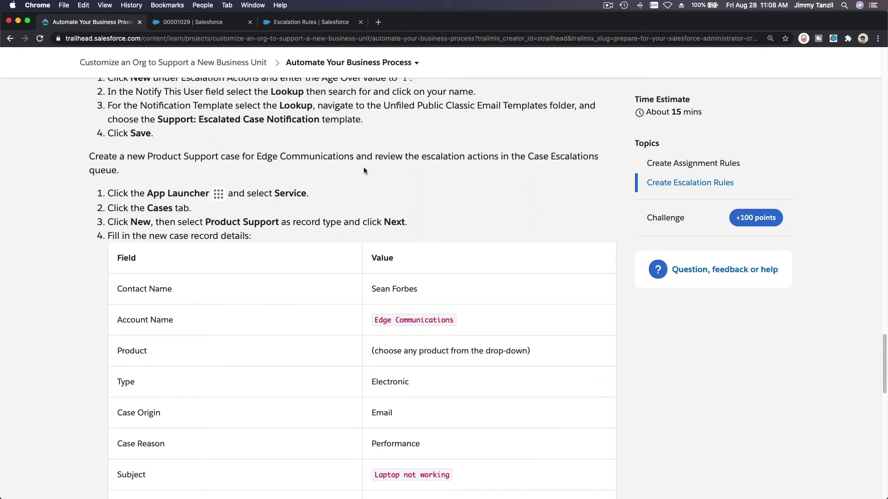
{"action": "scroll", "coordinate": [363, 171], "scroll_direction": "down", "scroll_amount": 1}
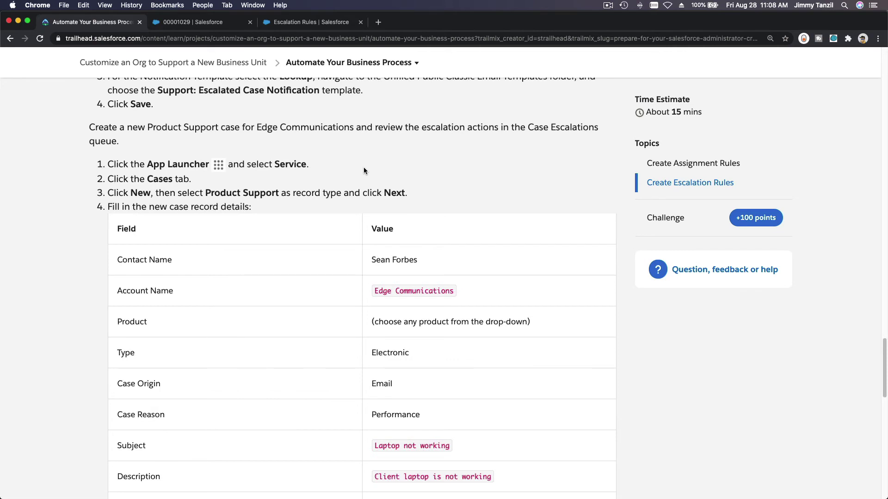
{"action": "scroll", "coordinate": [364, 171], "scroll_direction": "down", "scroll_amount": 1}
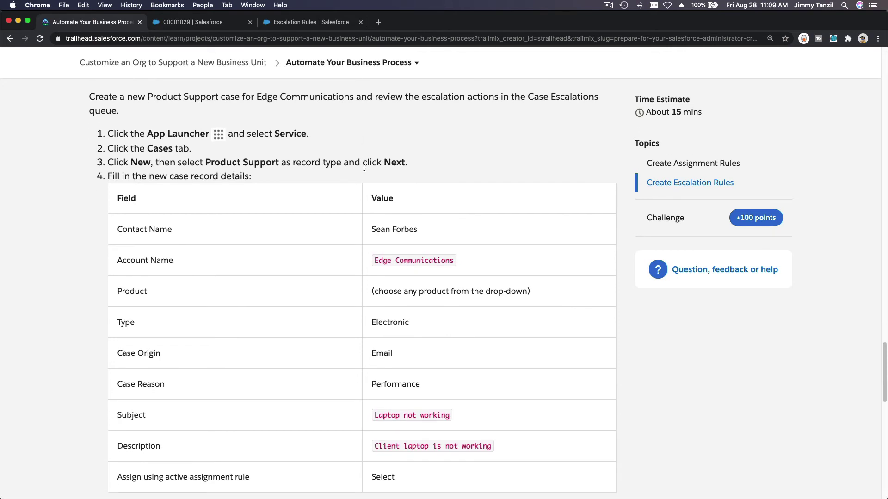
{"action": "scroll", "coordinate": [364, 168], "scroll_direction": "down", "scroll_amount": 1}
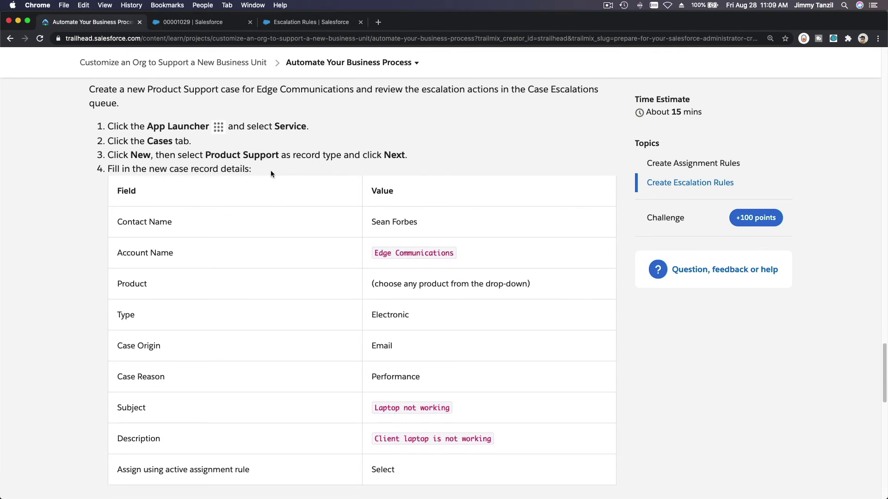
{"action": "scroll", "coordinate": [270, 172], "scroll_direction": "down", "scroll_amount": 2}
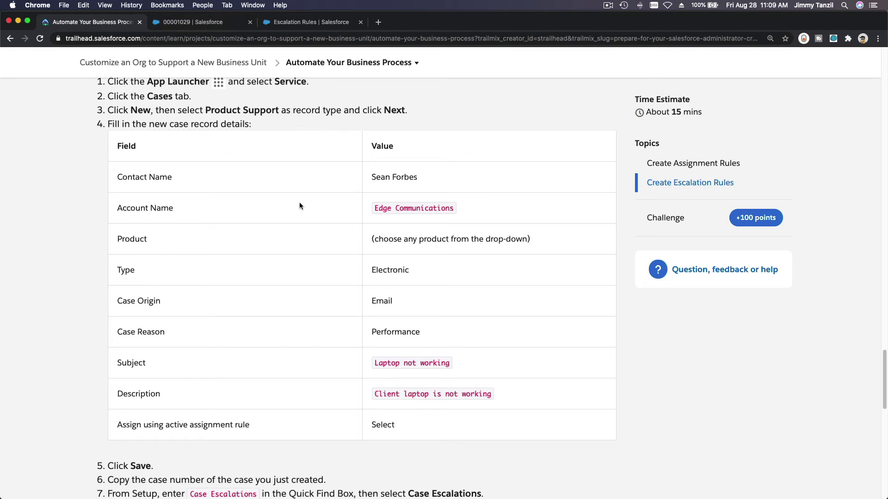
{"action": "scroll", "coordinate": [298, 205], "scroll_direction": "up", "scroll_amount": 1}
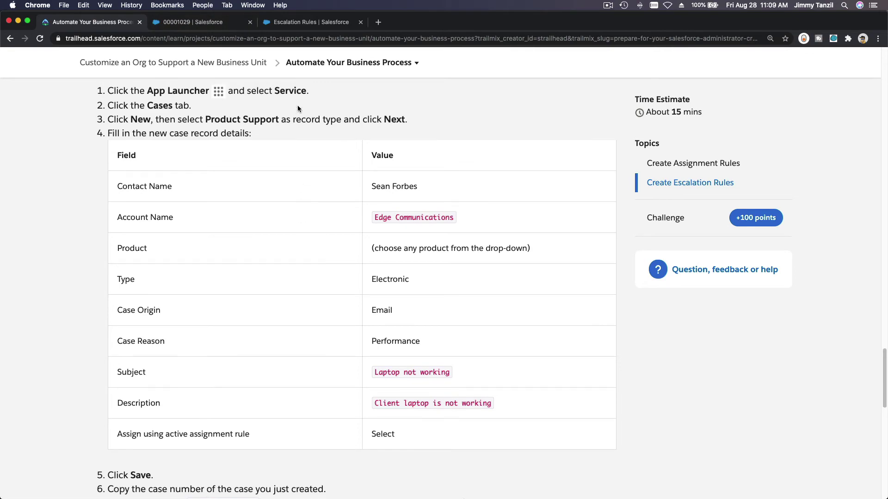
Start a new case from the Service app's Cases list with the Product Support record type
{"action": "left_click", "coordinate": [222, 23]}
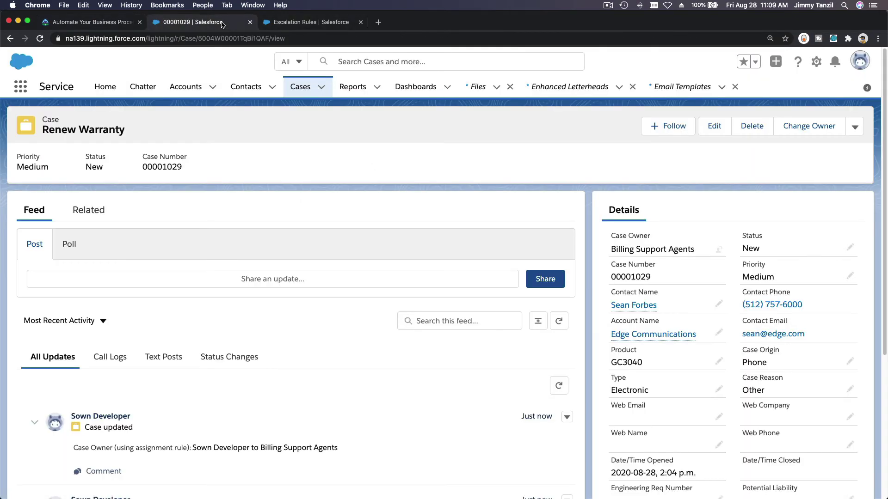
{"action": "left_click", "coordinate": [301, 88]}
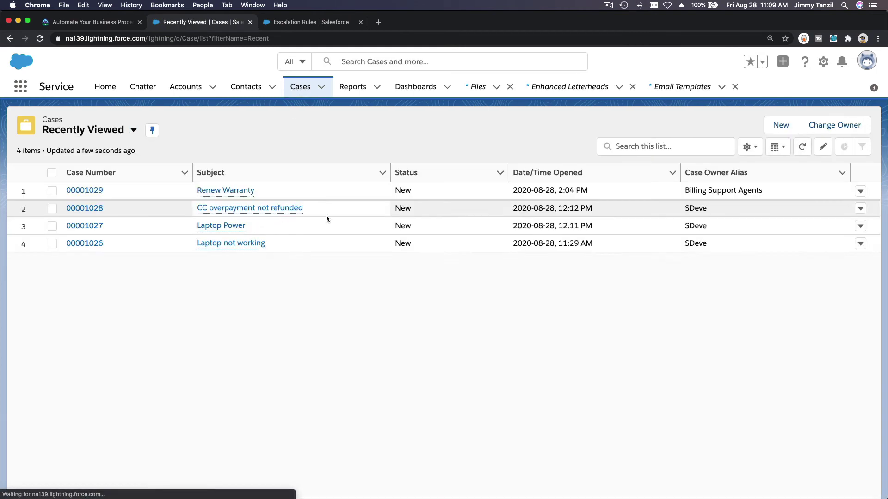
{"action": "left_click", "coordinate": [780, 125]}
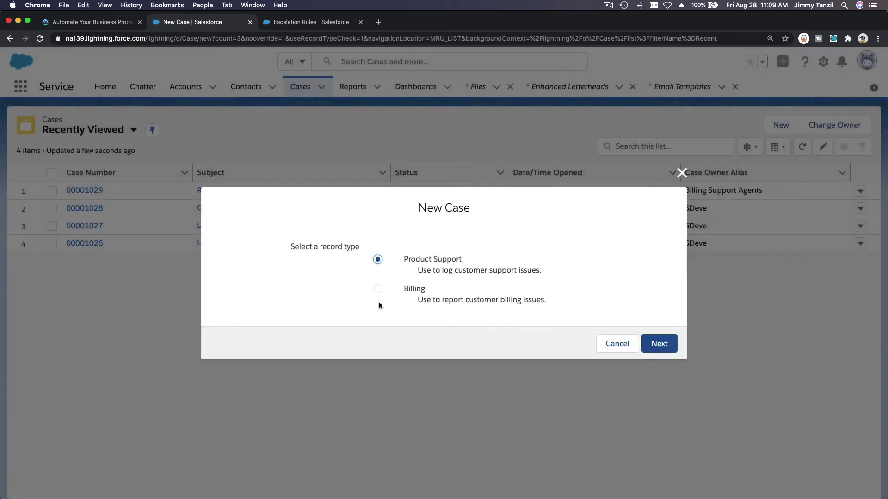
{"action": "left_click", "coordinate": [652, 342]}
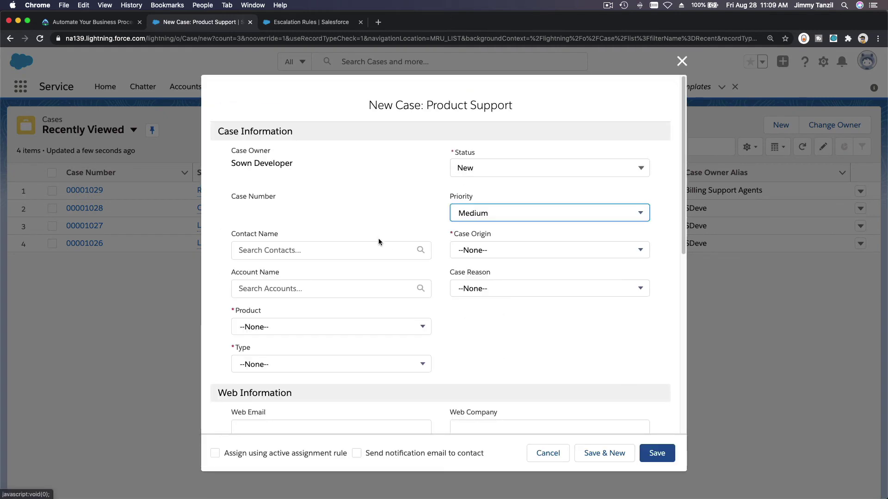
Fill in the contact given by Trailhead, set the account to Edge Communications and choose GC5020 as the case's product
{"action": "left_click", "coordinate": [320, 250]}
{"action": "left_click", "coordinate": [317, 280]}
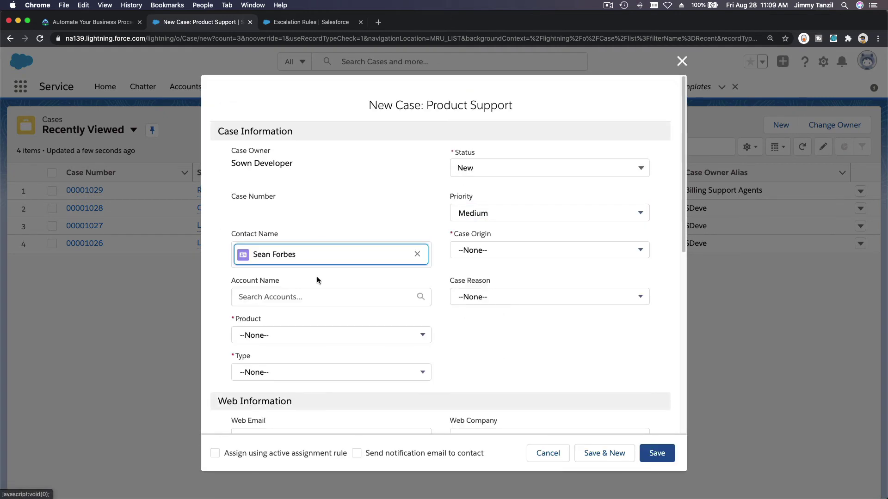
{"action": "left_click", "coordinate": [317, 298]}
{"action": "left_click", "coordinate": [346, 324]}
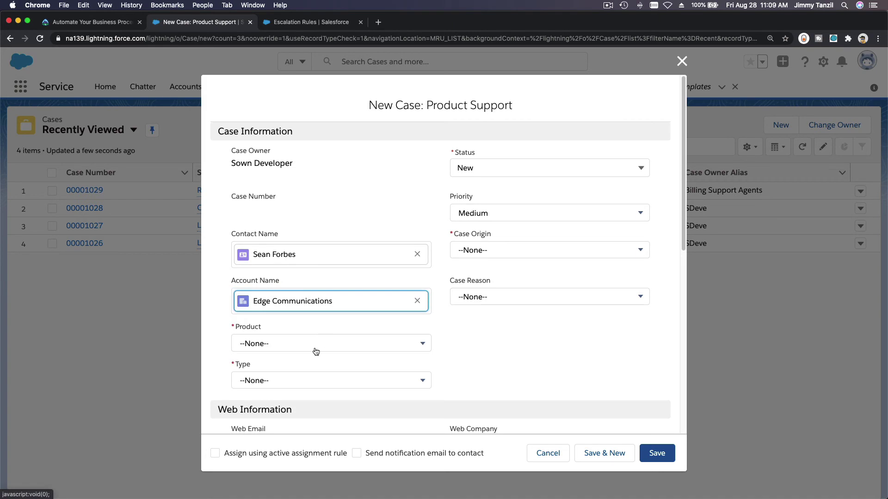
{"action": "left_click", "coordinate": [316, 351]}
{"action": "left_click", "coordinate": [317, 320]}
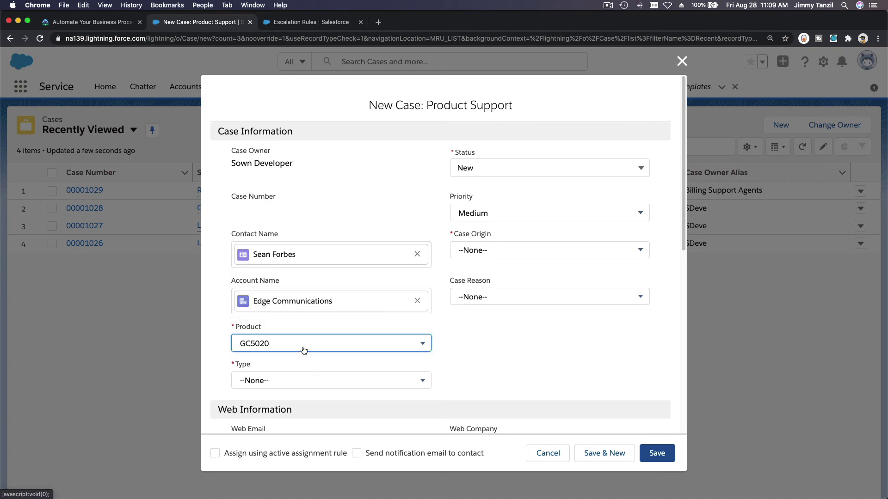
Set the case's type to Electronic, origin to Email and reason to Performance, checking Trailhead's values and the Support rule's criteria
{"action": "left_click", "coordinate": [114, 23]}
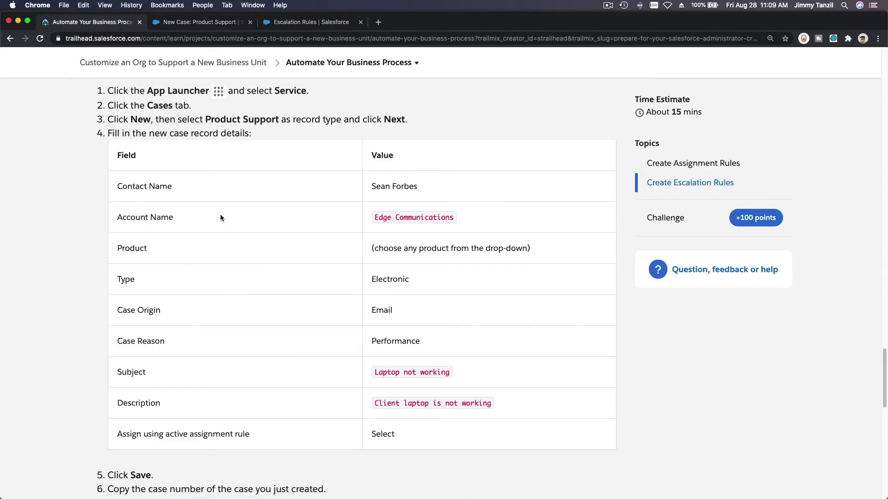
{"action": "scroll", "coordinate": [221, 217], "scroll_direction": "down", "scroll_amount": 2}
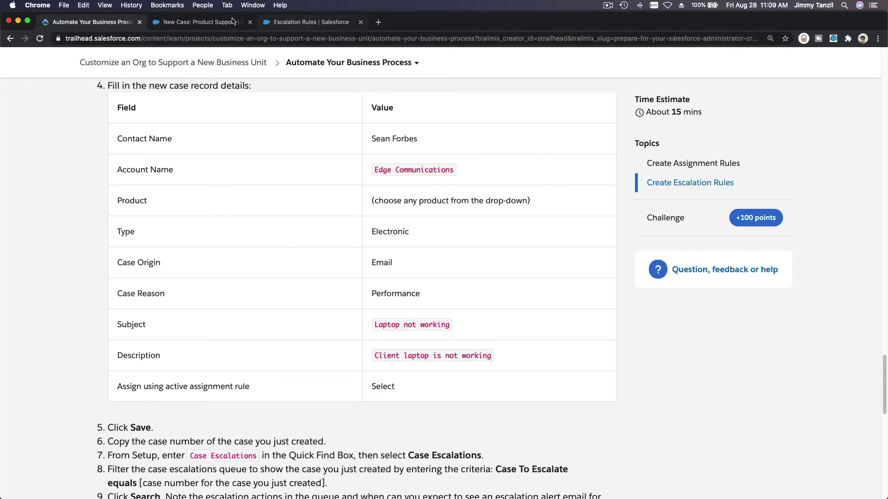
{"action": "left_click", "coordinate": [217, 24]}
{"action": "left_click", "coordinate": [294, 380]}
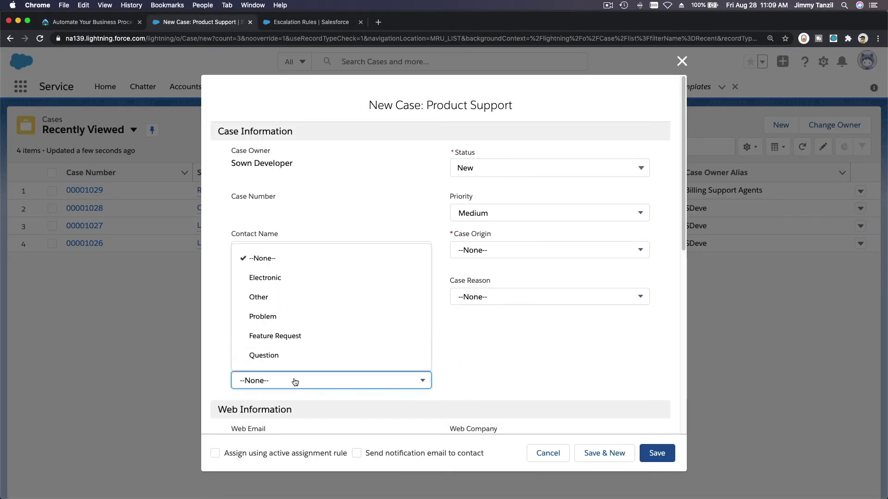
{"action": "left_click", "coordinate": [301, 277]}
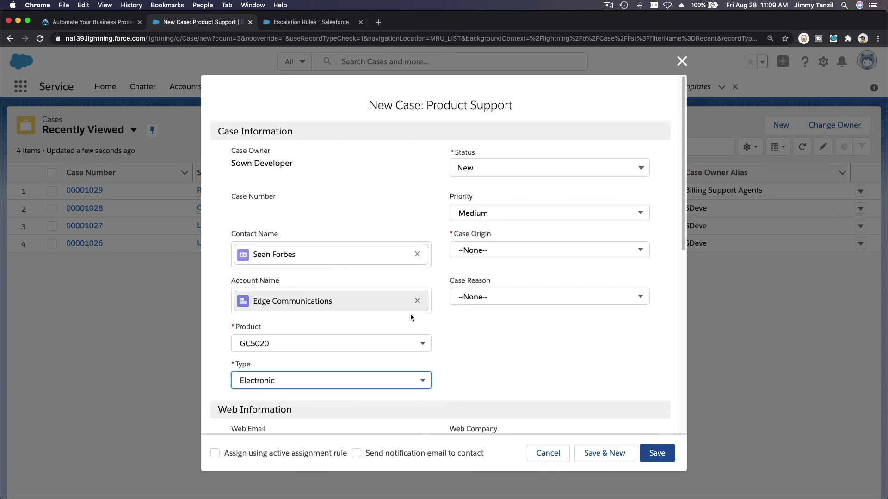
{"action": "left_click", "coordinate": [497, 257]}
{"action": "left_click", "coordinate": [495, 313]}
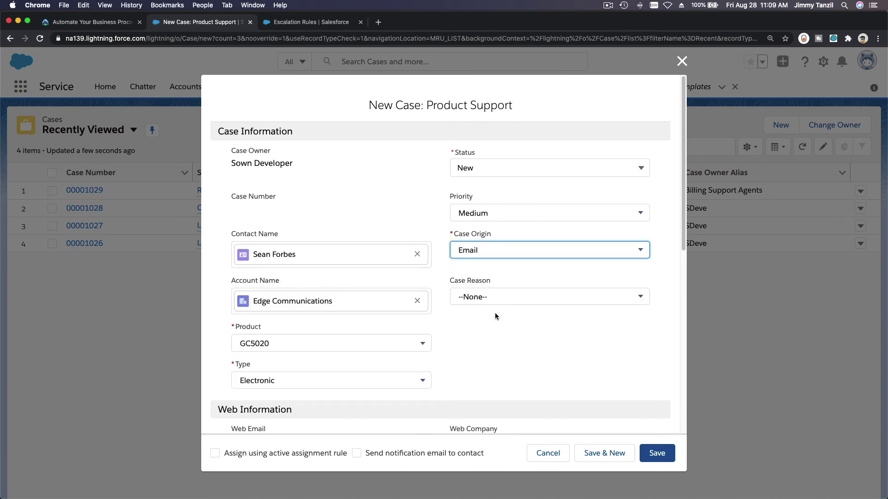
{"action": "left_click", "coordinate": [505, 298]}
{"action": "left_click", "coordinate": [507, 356]}
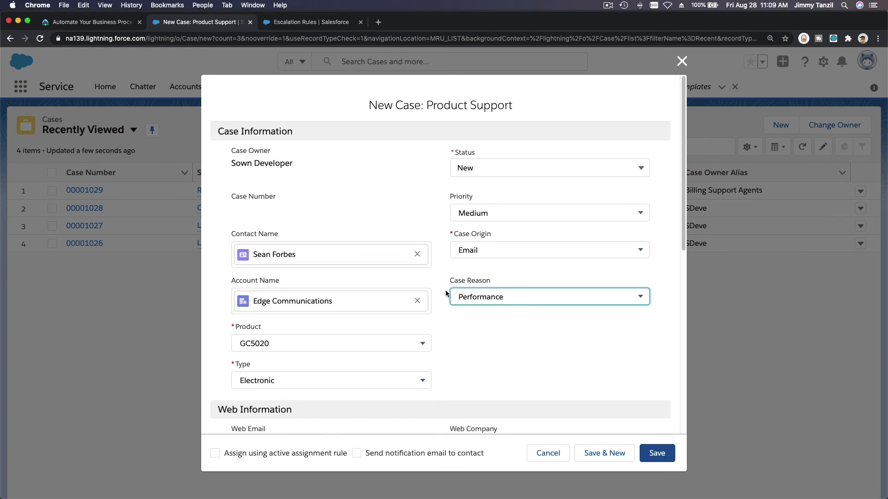
{"action": "left_click", "coordinate": [330, 22]}
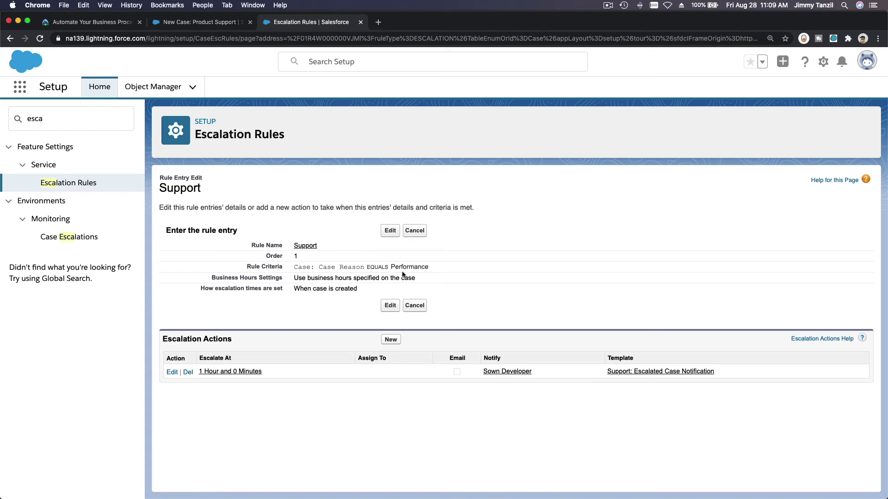
{"action": "left_click", "coordinate": [180, 25]}
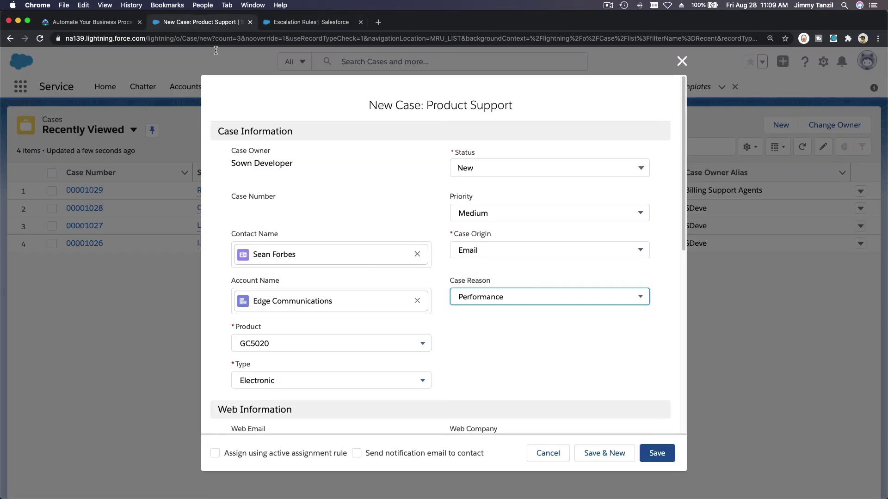
Copy the subject "Laptop not working" from Trailhead's field table into the new case's Subject
{"action": "left_click", "coordinate": [60, 24]}
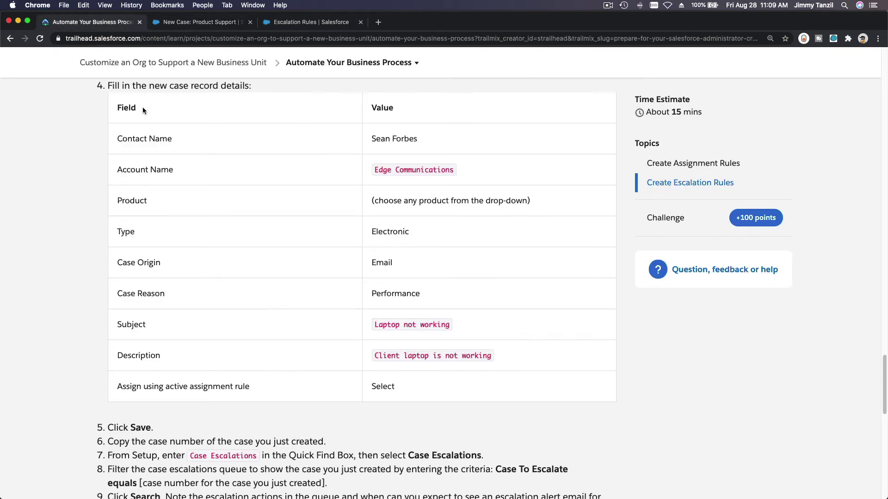
{"action": "scroll", "coordinate": [306, 262], "scroll_direction": "down", "scroll_amount": 2}
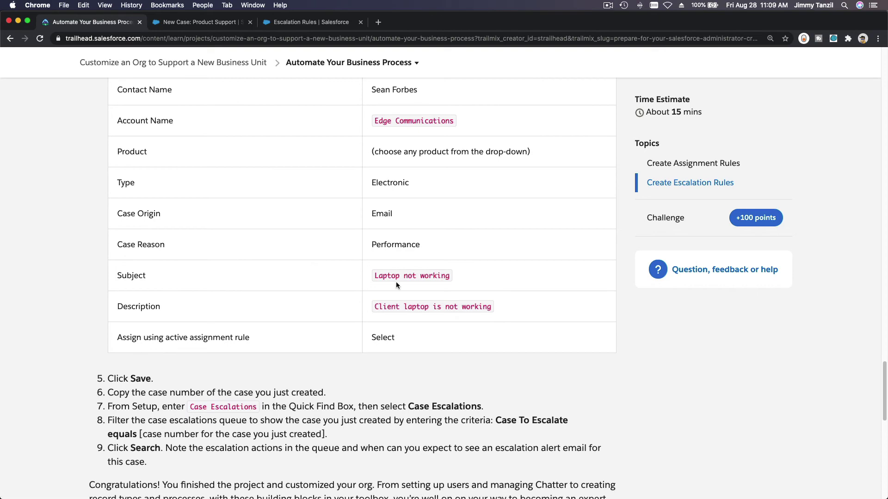
{"action": "left_click_drag", "start_coordinate": [374, 276], "coordinate": [450, 276]}
{"action": "key", "text": "super+c"}
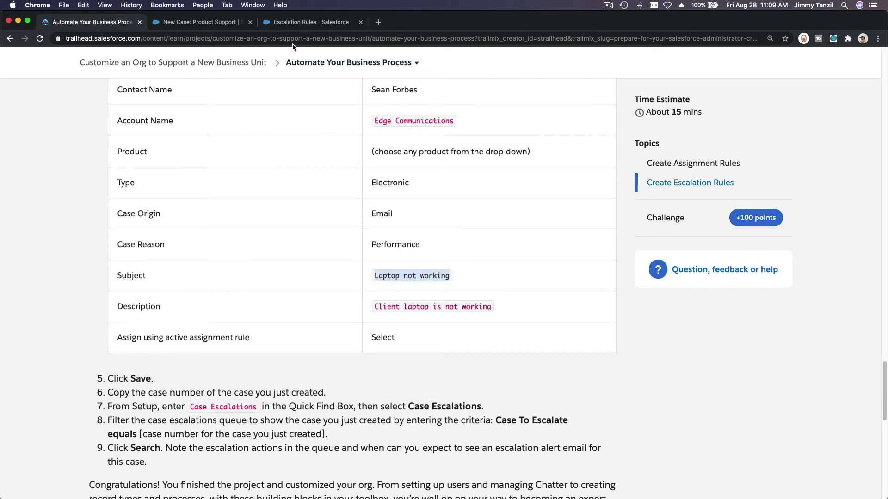
{"action": "left_click", "coordinate": [295, 23]}
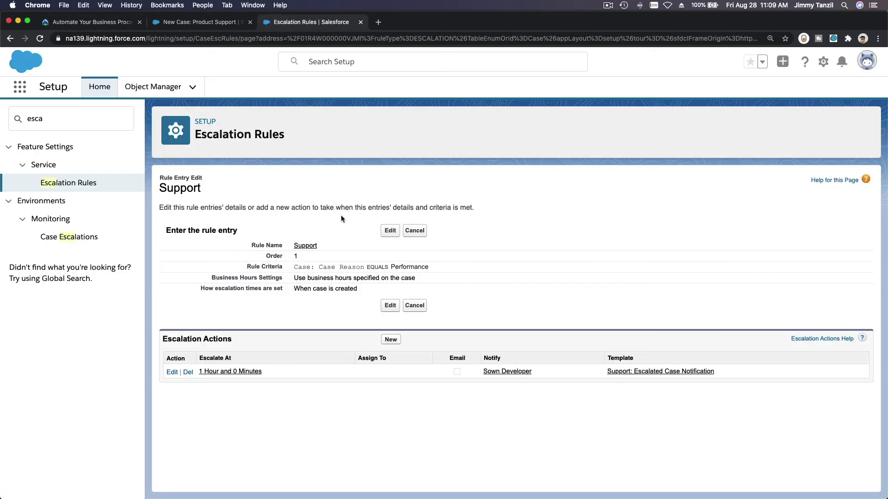
{"action": "left_click", "coordinate": [192, 23]}
{"action": "scroll", "coordinate": [286, 182], "scroll_direction": "down", "scroll_amount": 8}
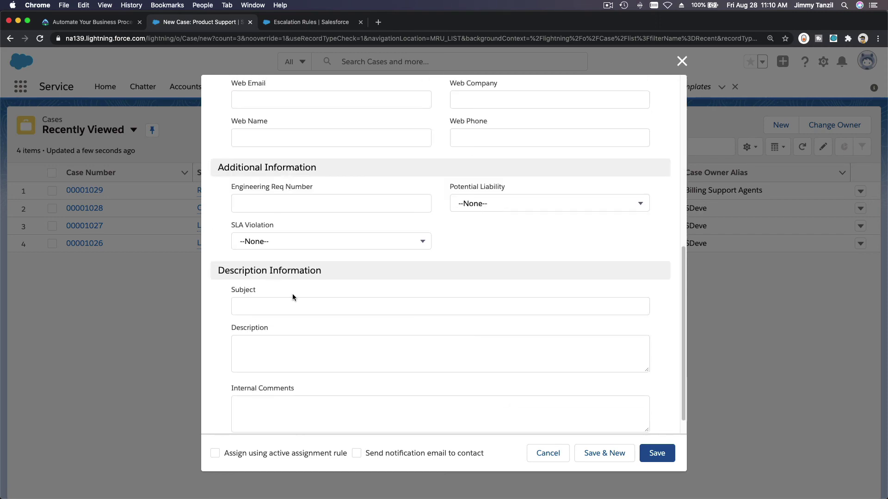
{"action": "left_click", "coordinate": [294, 307]}
{"action": "key", "text": "super+v"}
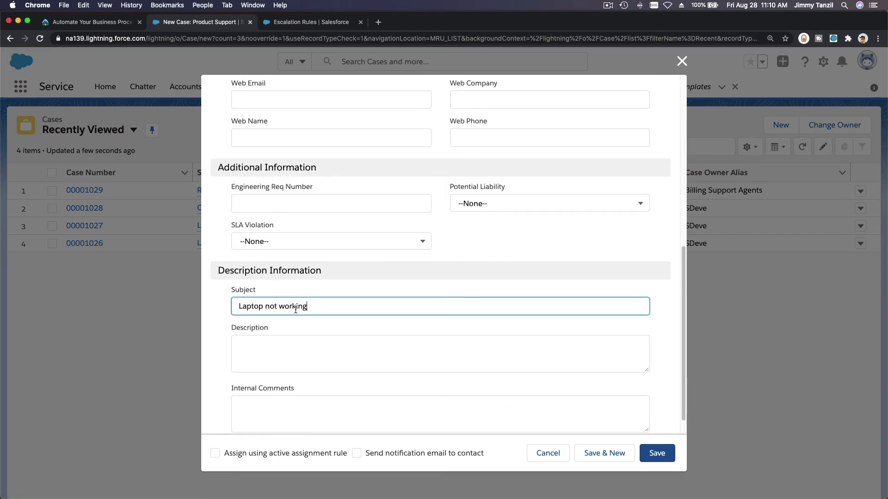
Copy "Client laptop is not working" from Trailhead's field table into the new case's Description
{"action": "left_click", "coordinate": [101, 28]}
{"action": "double_click", "coordinate": [394, 303]}
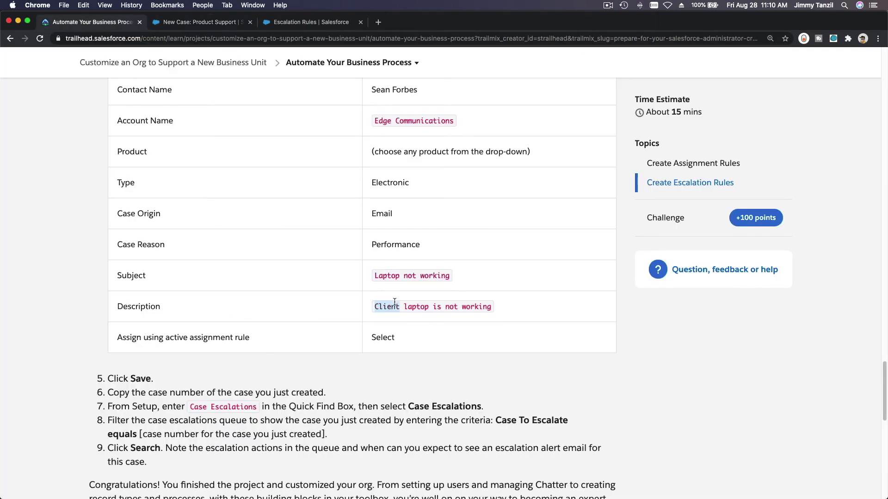
{"action": "triple_click", "coordinate": [394, 303]}
{"action": "key", "text": "super+c"}
{"action": "left_click", "coordinate": [200, 21]}
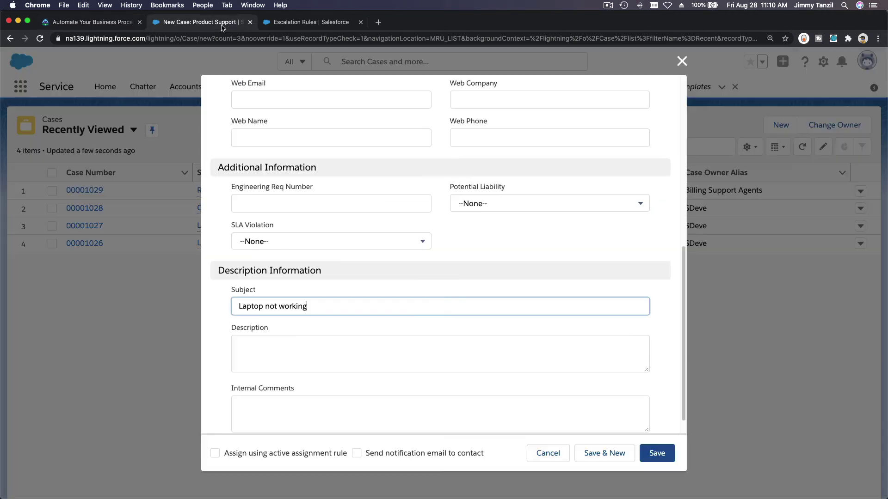
{"action": "left_click", "coordinate": [302, 349]}
{"action": "key", "text": "super+v"}
{"action": "scroll", "coordinate": [296, 357], "scroll_direction": "down", "scroll_amount": 1}
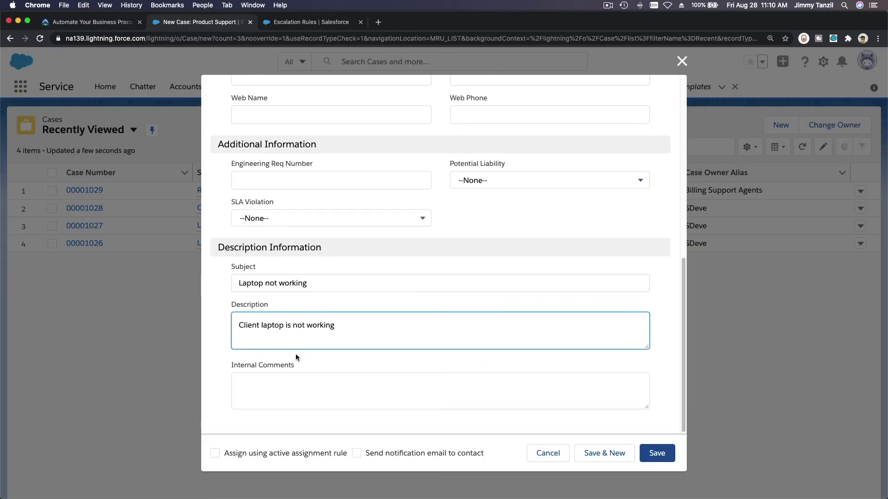
Save the case with assignment using the active assignment rule and read Trailhead's instructions for checking its escalation
{"action": "left_click", "coordinate": [215, 453]}
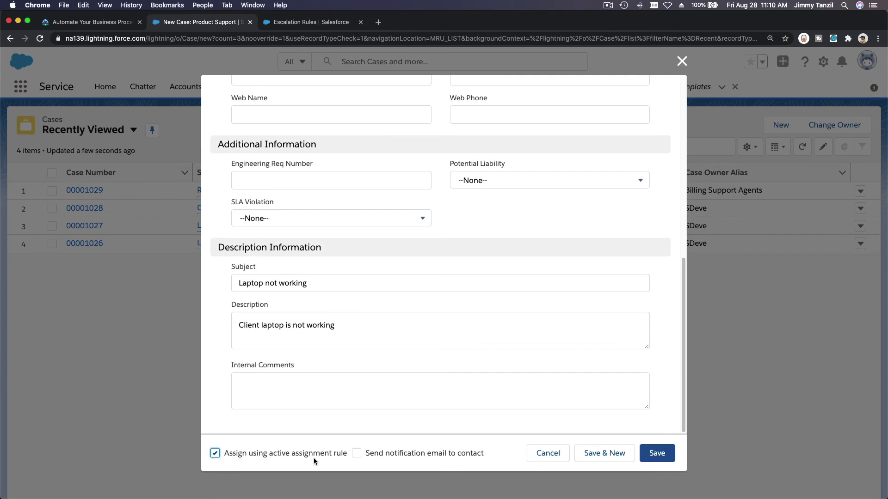
{"action": "left_click", "coordinate": [661, 457]}
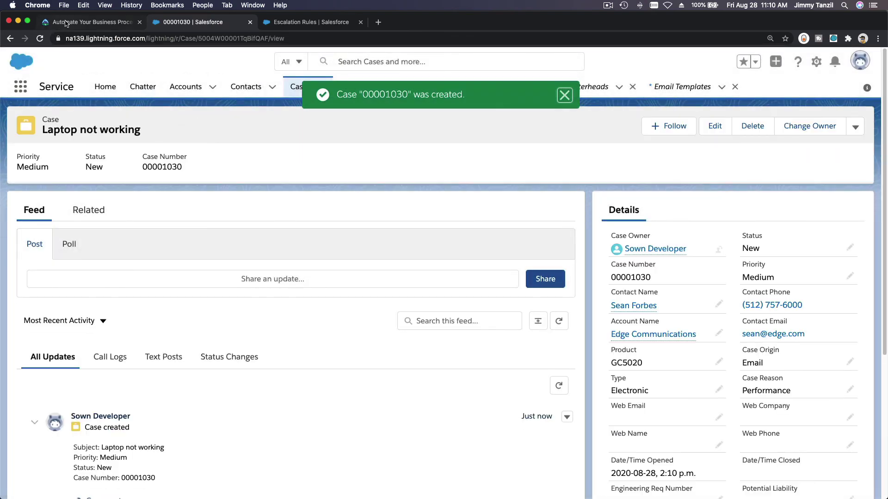
{"action": "left_click", "coordinate": [66, 23]}
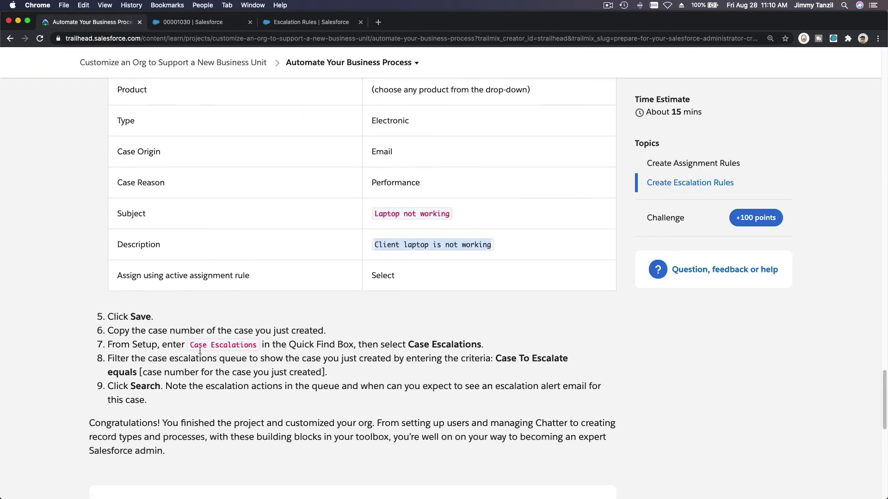
{"action": "scroll", "coordinate": [200, 351], "scroll_direction": "down", "scroll_amount": 1}
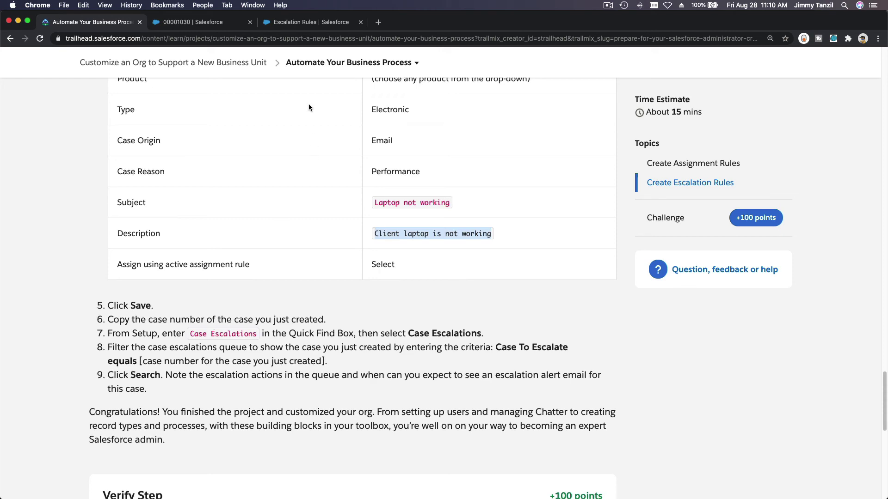
Copy the new case's number from its record and open Case Escalations in Setup
{"action": "left_click", "coordinate": [218, 23]}
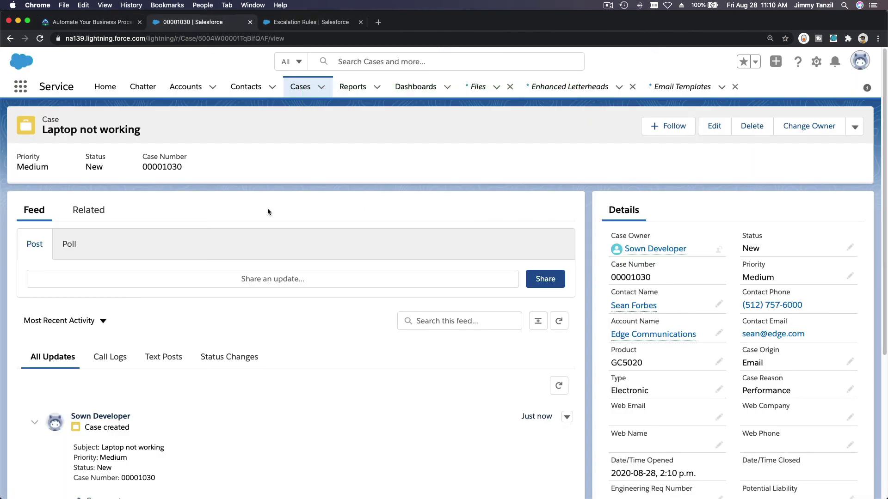
{"action": "double_click", "coordinate": [155, 167]}
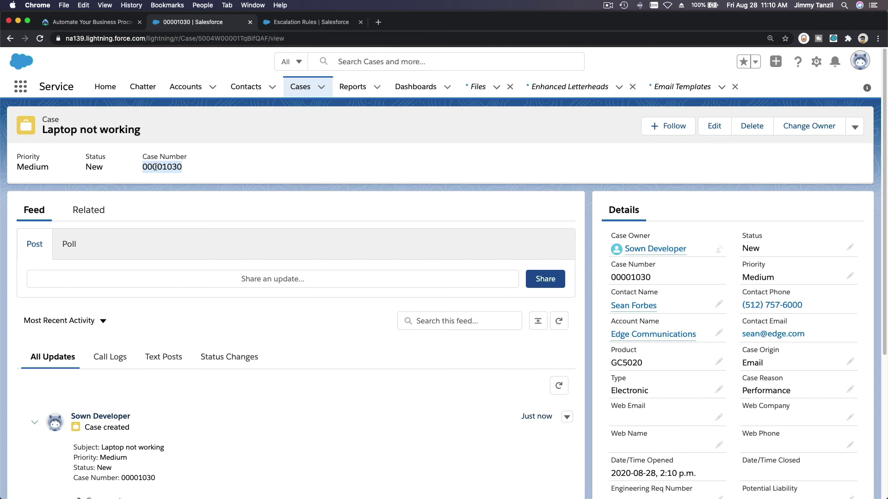
{"action": "left_click", "coordinate": [279, 22]}
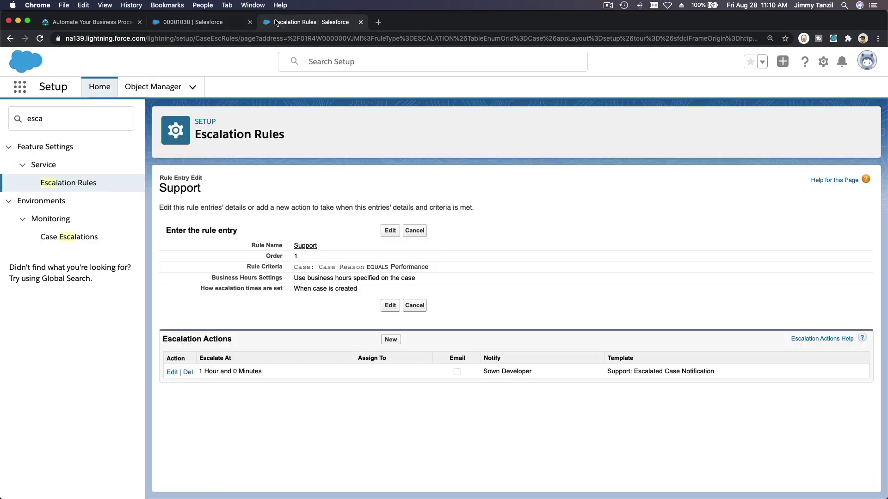
{"action": "left_click", "coordinate": [112, 108]}
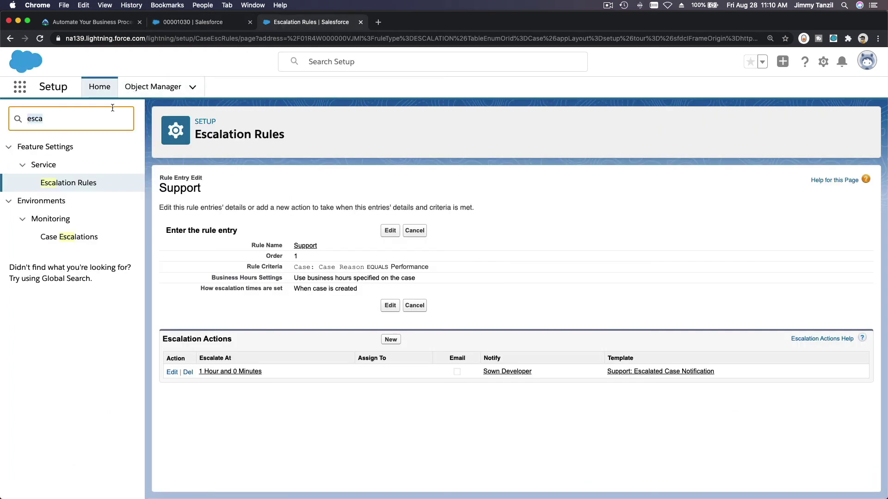
{"action": "left_click", "coordinate": [93, 241]}
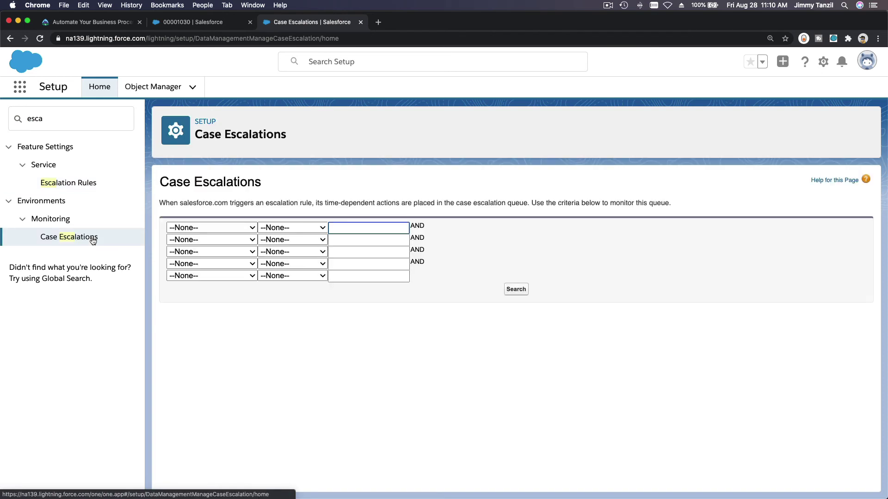
Search the case escalation queue with the criteria Case To Escalate equals the new case's number
{"action": "left_click", "coordinate": [204, 227]}
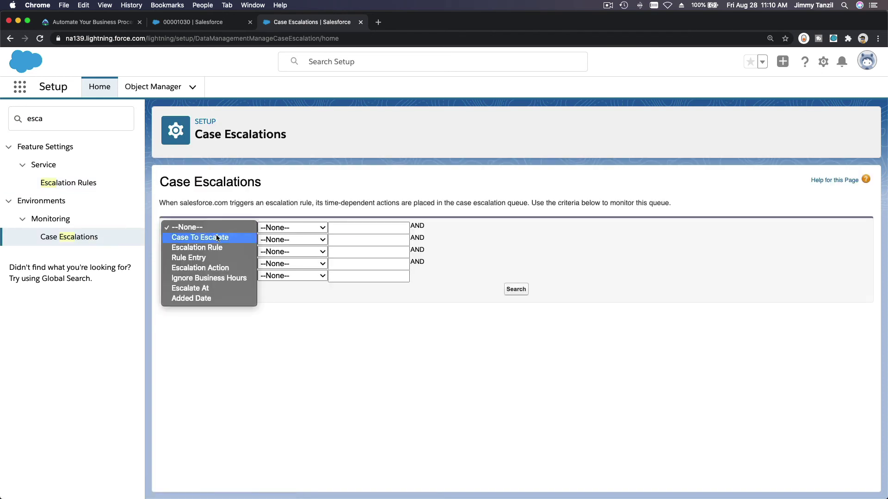
{"action": "left_click", "coordinate": [216, 237]}
{"action": "left_click", "coordinate": [293, 227]}
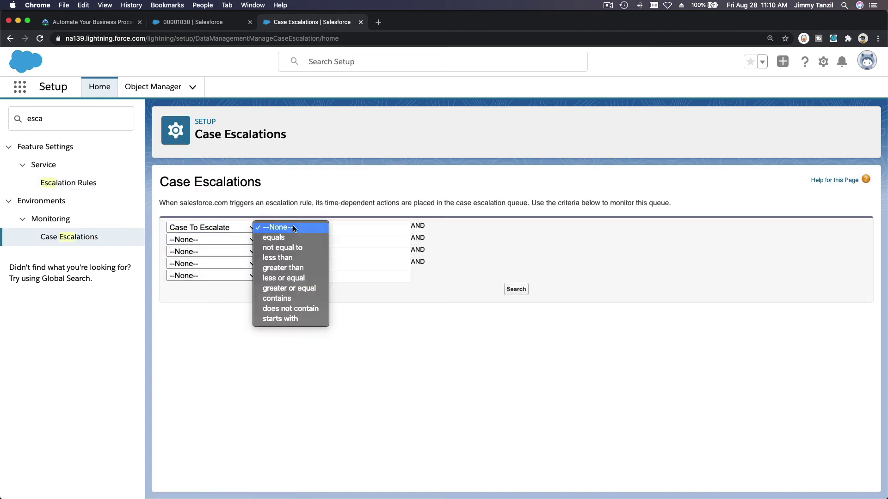
{"action": "left_click", "coordinate": [279, 238]}
{"action": "left_click", "coordinate": [381, 230]}
{"action": "type", "text": "00001030"}
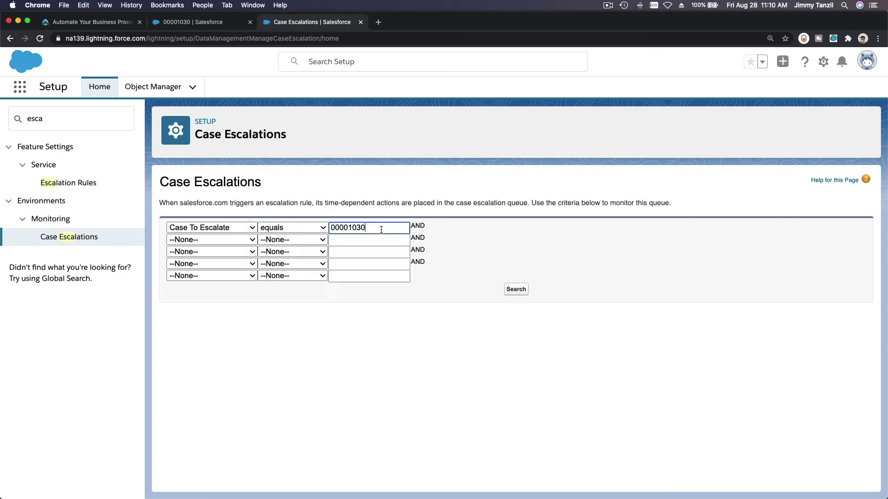
{"action": "left_click", "coordinate": [516, 289]}
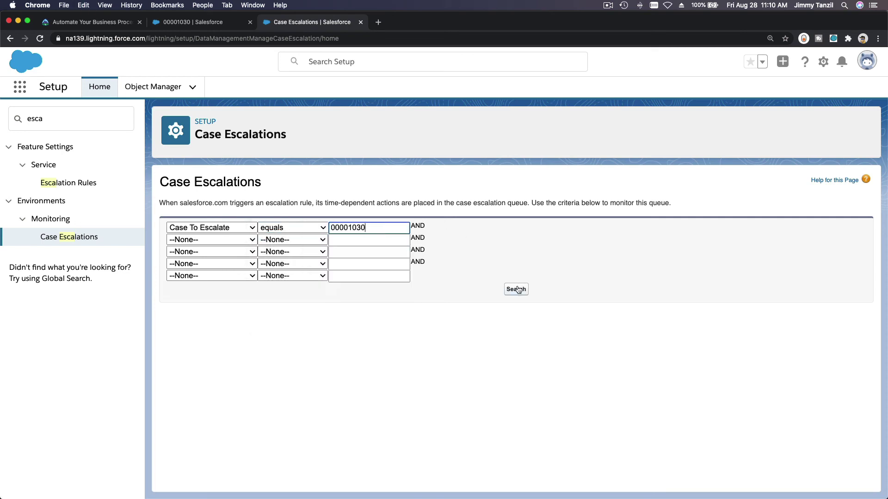
{"action": "left_click", "coordinate": [432, 421]}
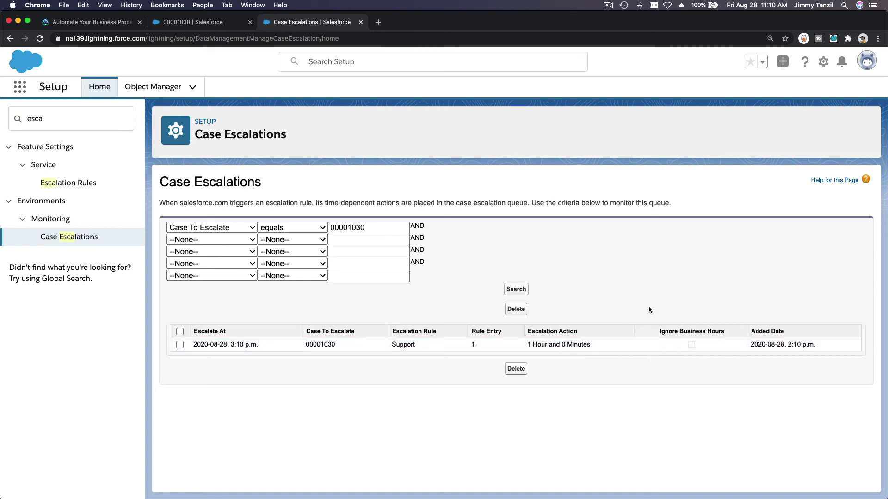
Review Trailhead's case reason value and final instructions, and compare them with the new case's entry in the escalation queue
{"action": "left_click", "coordinate": [105, 24]}
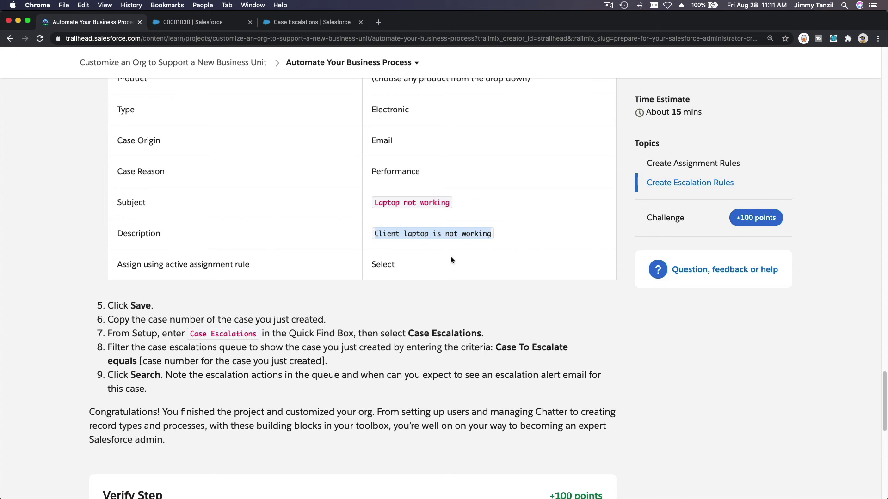
{"action": "left_click", "coordinate": [451, 287]}
{"action": "scroll", "coordinate": [451, 287], "scroll_direction": "up", "scroll_amount": 2}
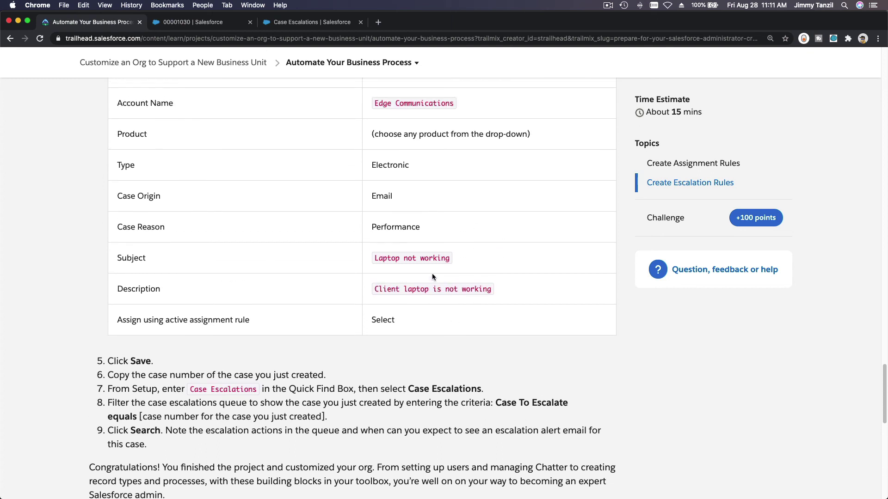
{"action": "double_click", "coordinate": [407, 229]}
{"action": "left_click", "coordinate": [454, 229]}
{"action": "scroll", "coordinate": [453, 231], "scroll_direction": "down", "scroll_amount": 5}
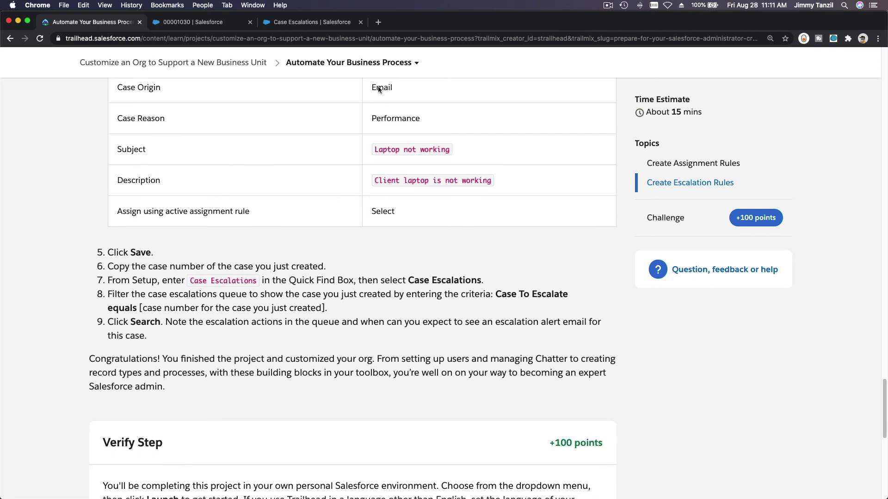
{"action": "left_click", "coordinate": [312, 23]}
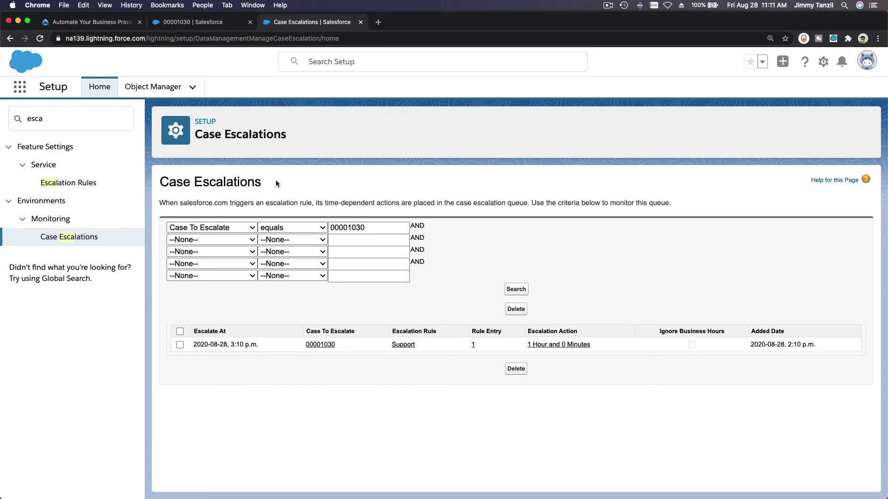
Return to Trailhead's Automate Your Business Process unit and submit its step for verification to earn 100 points
{"action": "left_click", "coordinate": [101, 24]}
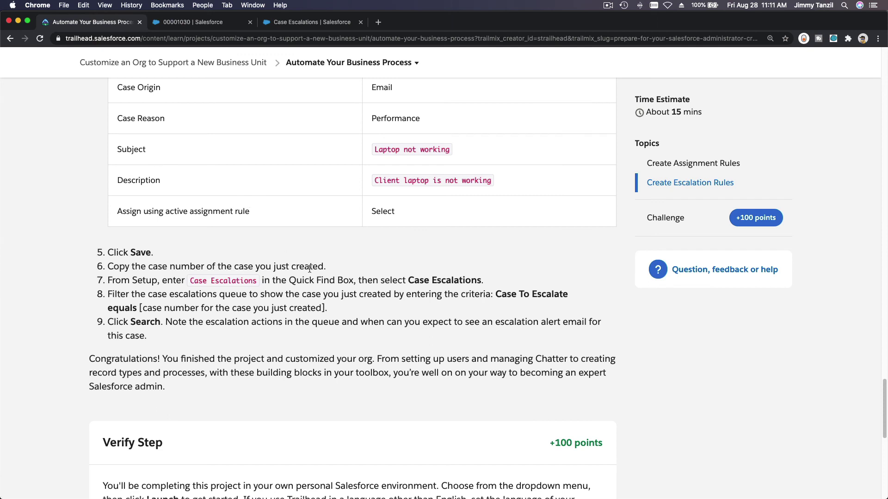
{"action": "scroll", "coordinate": [309, 268], "scroll_direction": "down", "scroll_amount": 5}
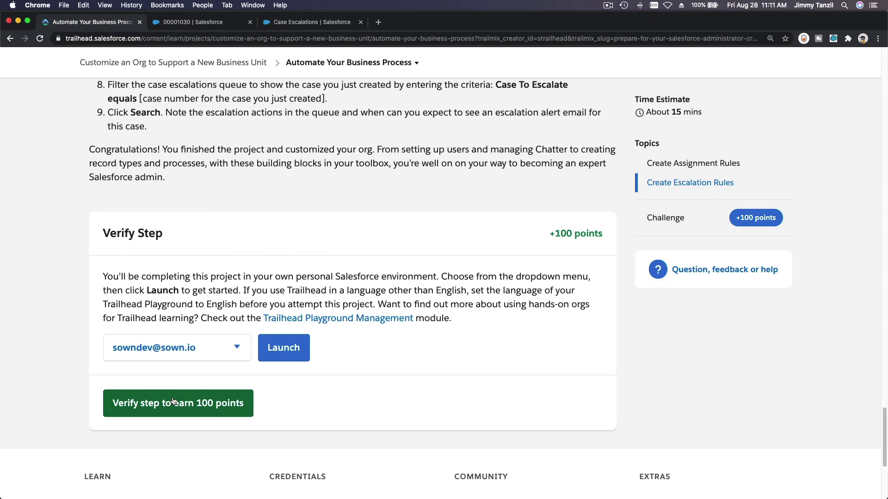
{"action": "left_click", "coordinate": [173, 401]}
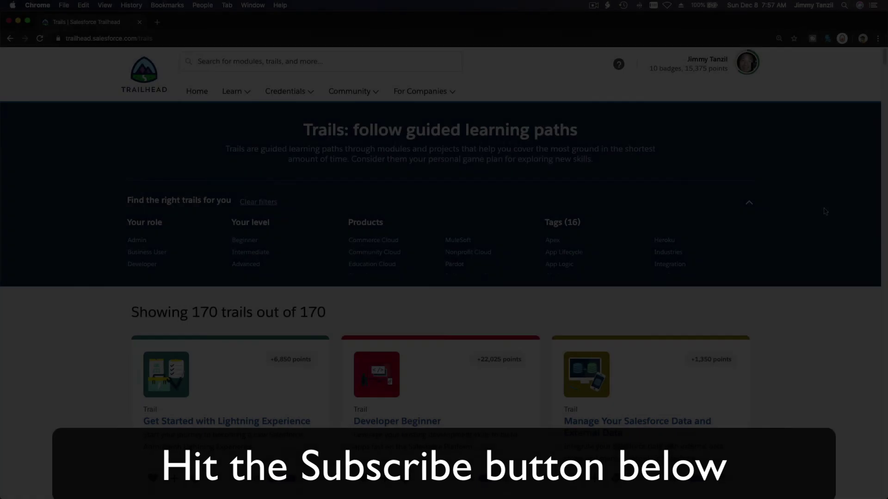
{"action": "scroll", "coordinate": [823, 207], "scroll_direction": "down", "scroll_amount": 20}
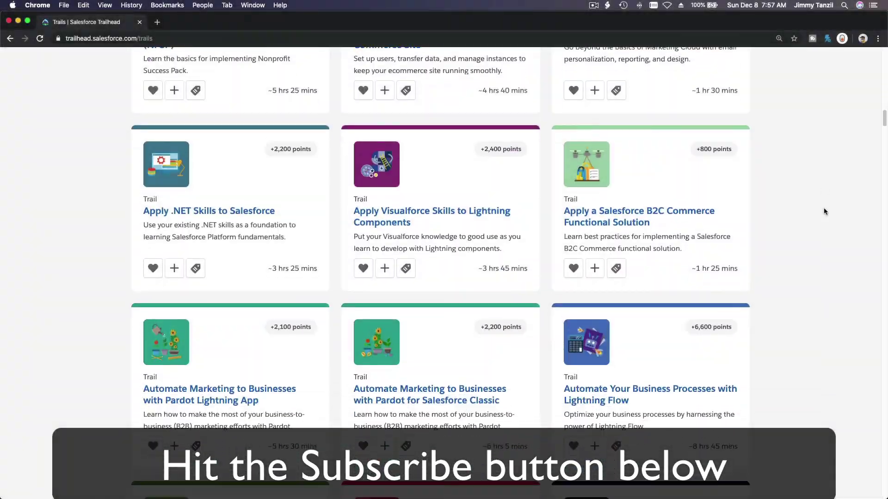
{"action": "scroll", "coordinate": [823, 211], "scroll_direction": "down", "scroll_amount": 15}
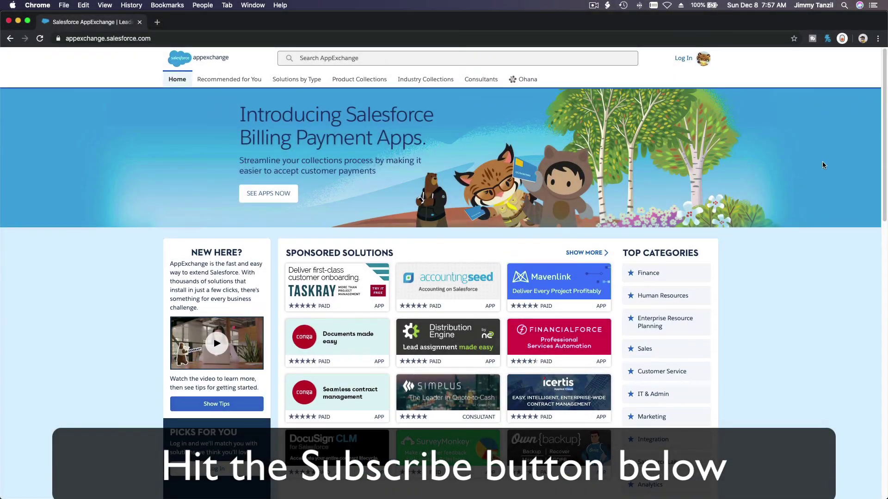
{"action": "scroll", "coordinate": [822, 165], "scroll_direction": "down", "scroll_amount": 15}
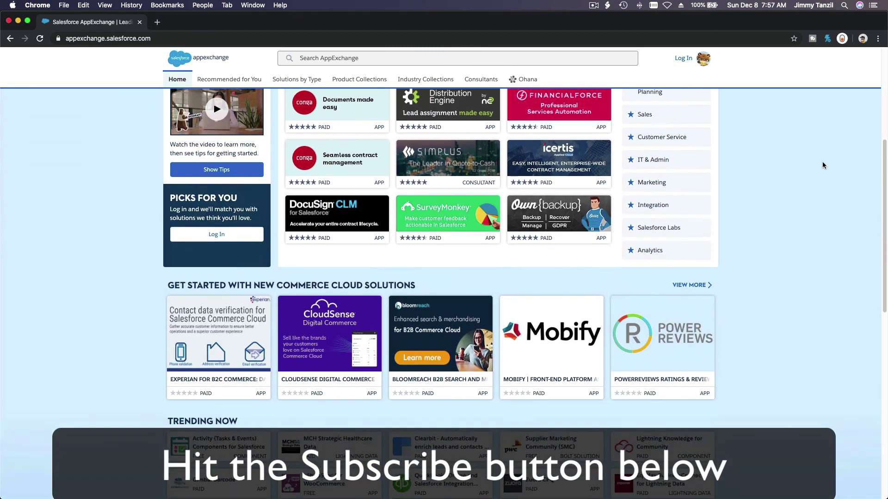
{"action": "scroll", "coordinate": [822, 165], "scroll_direction": "down", "scroll_amount": 5}
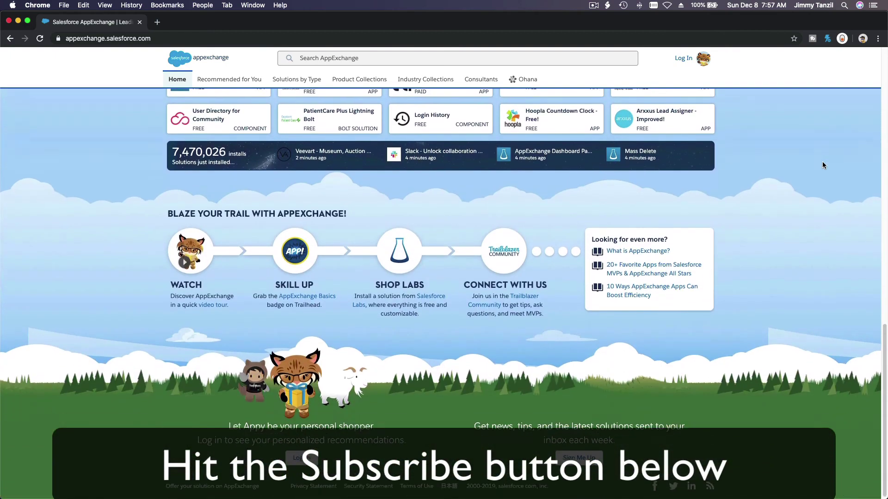